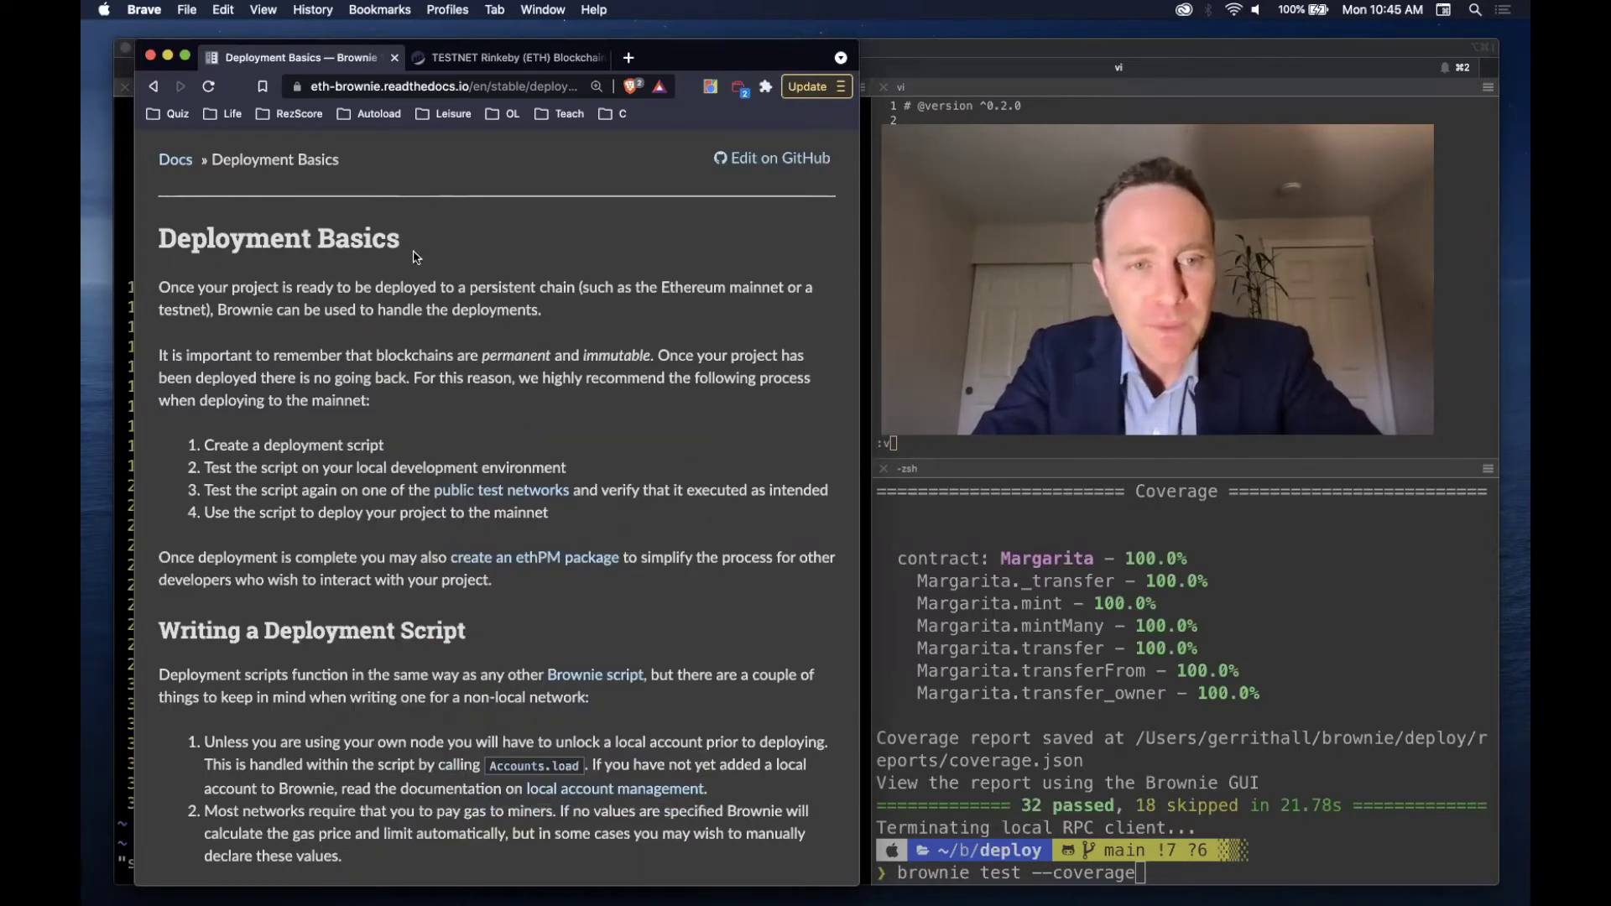
- Highlight the three deployment steps in the Brownie docs, then bring the deploy.py editor forward
triple_click(373, 448)
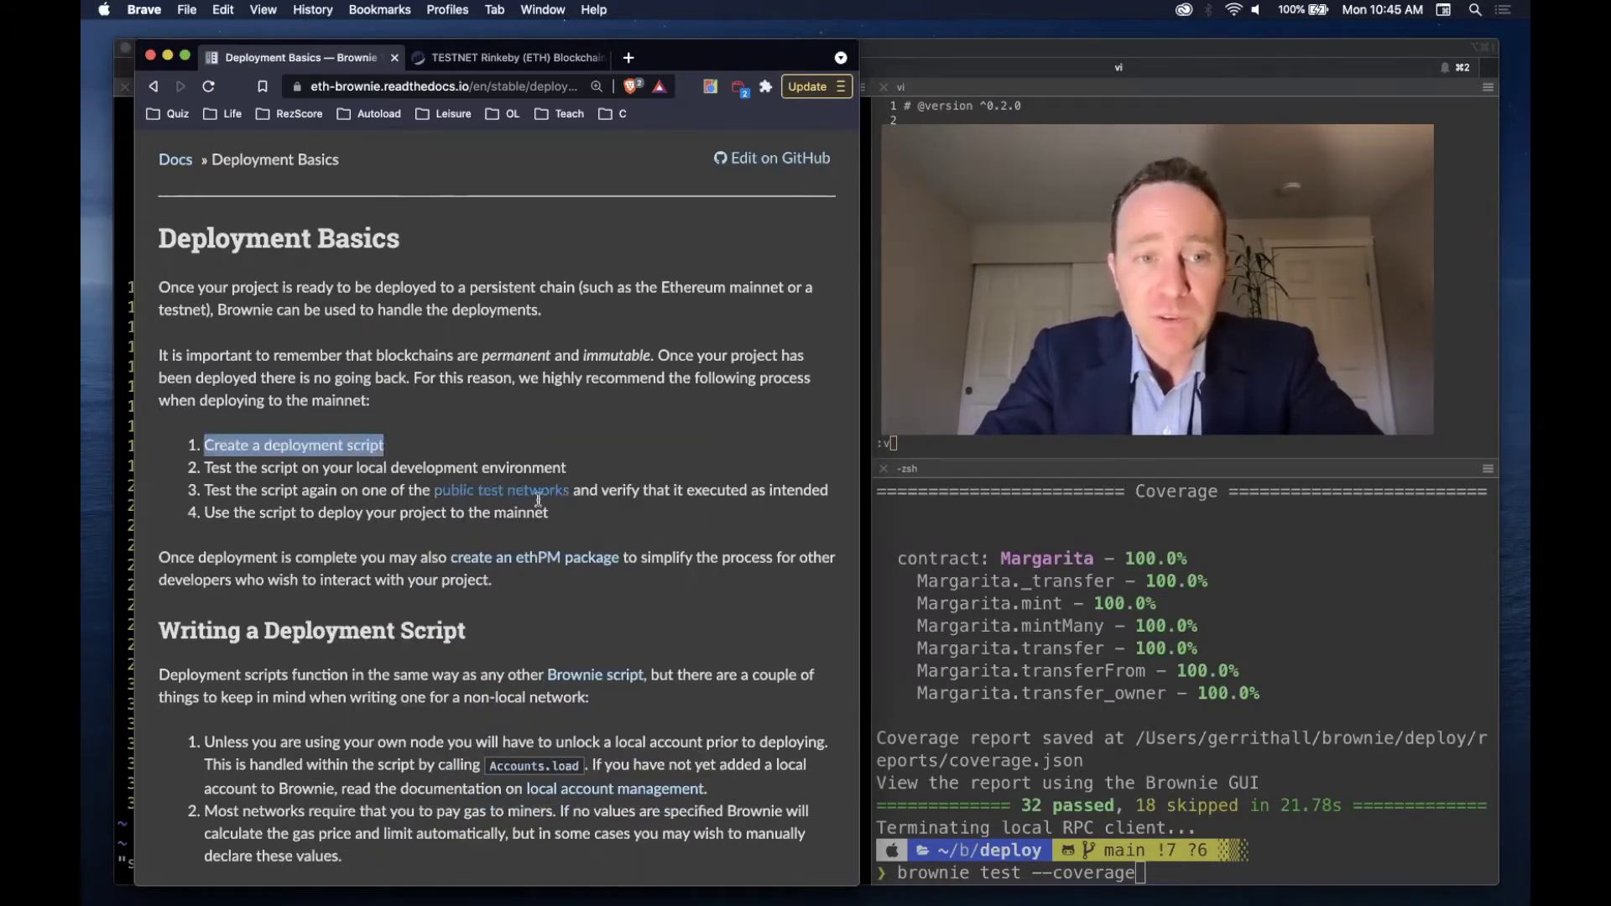
triple_click(570, 471)
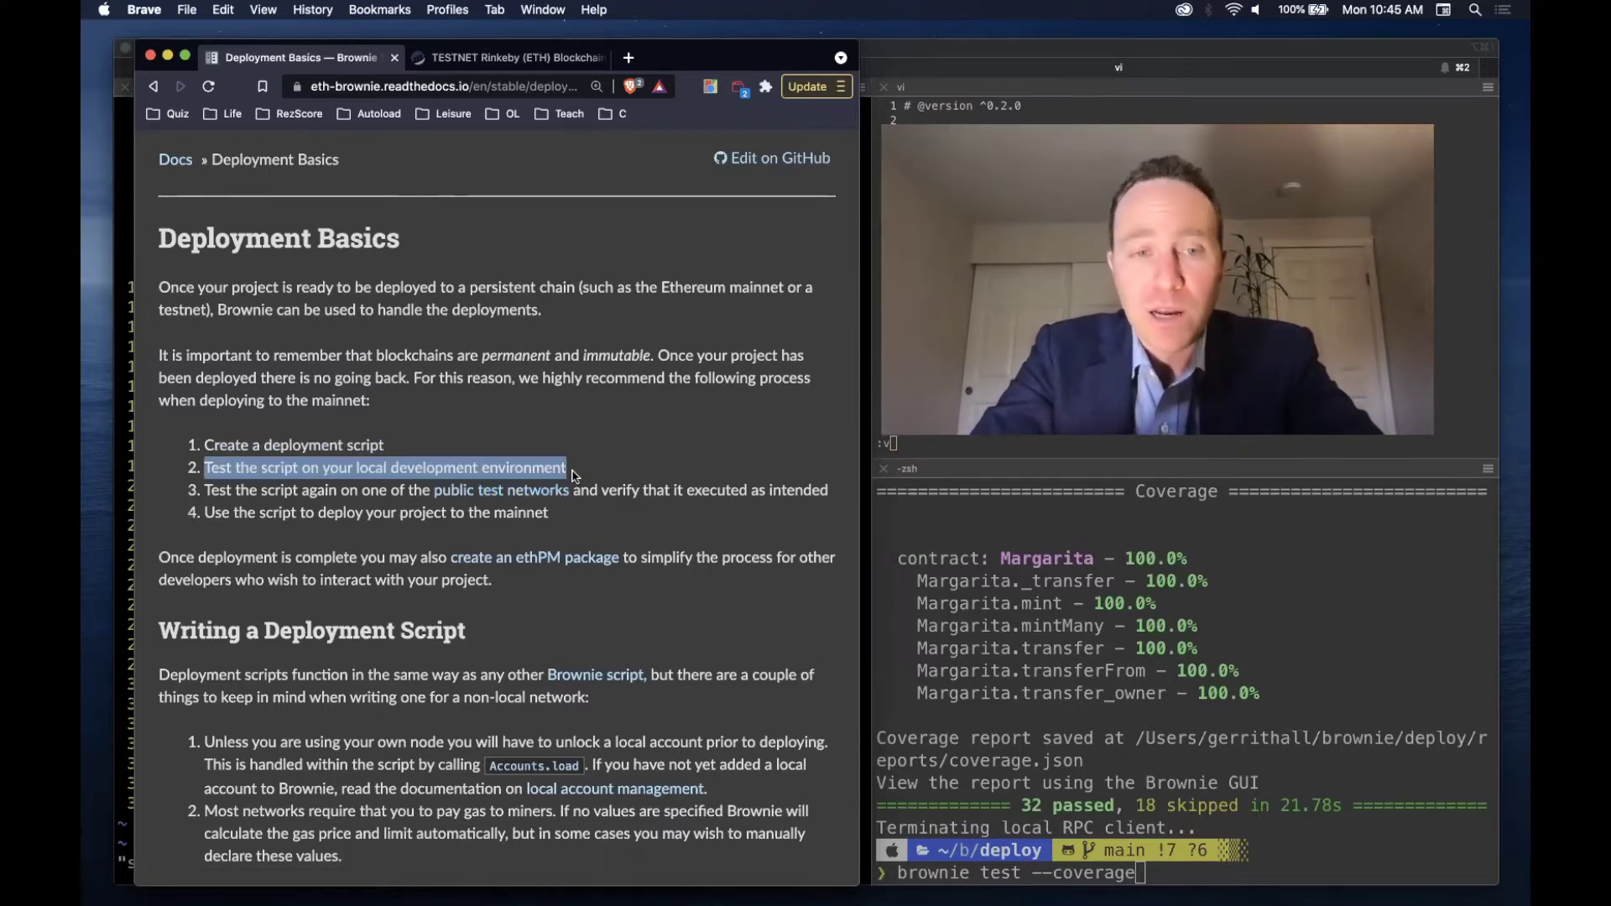
triple_click(645, 491)
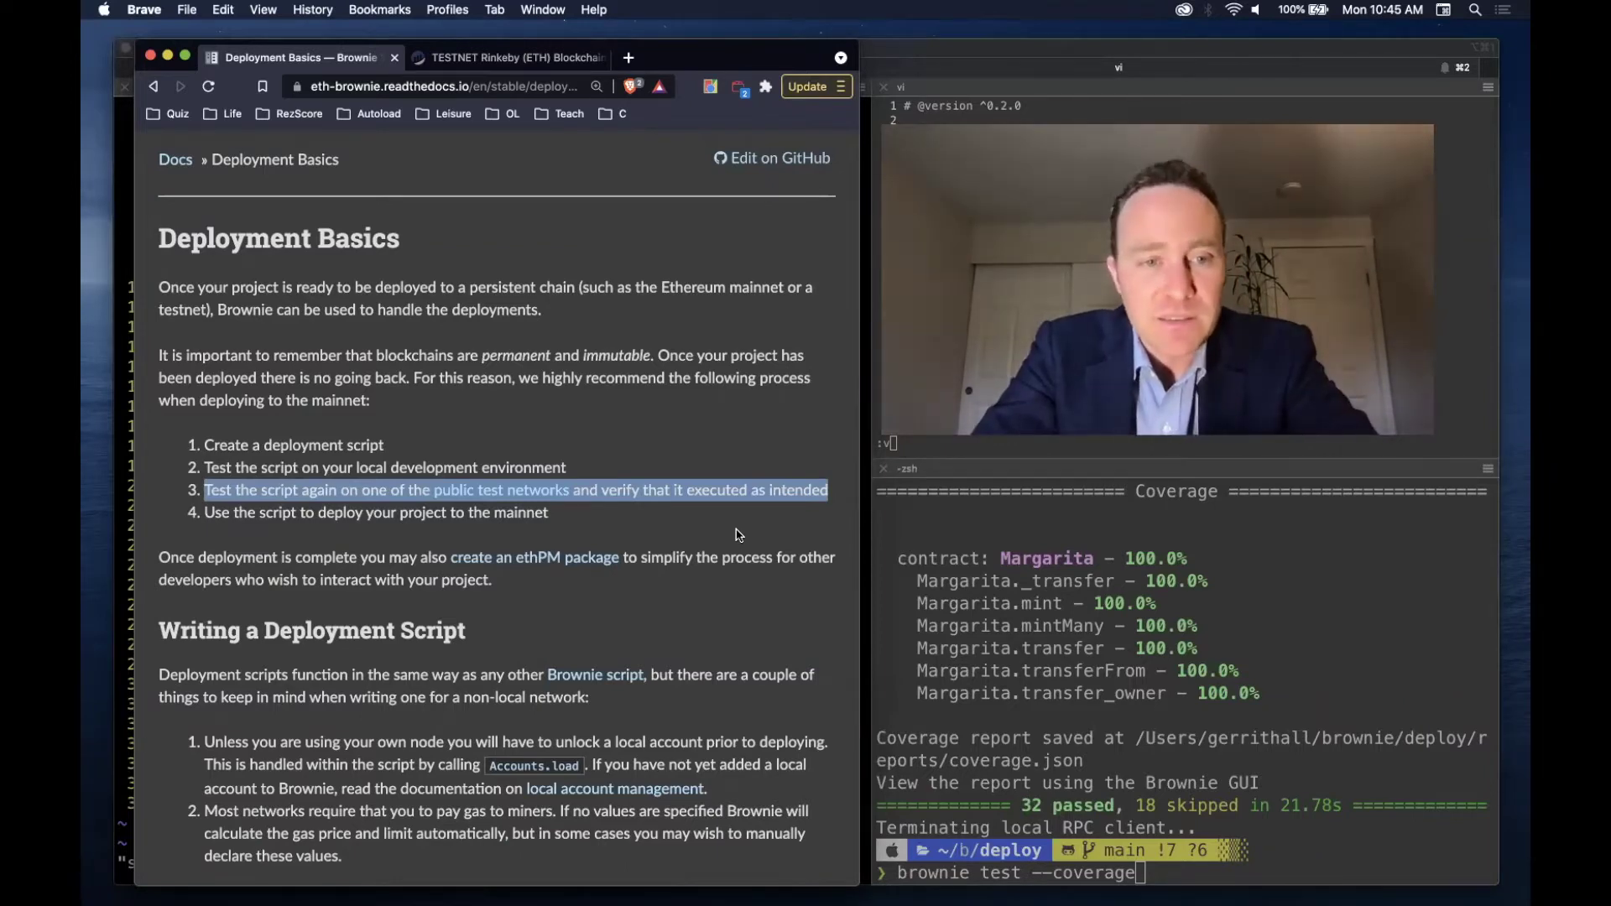
left_click(736, 535)
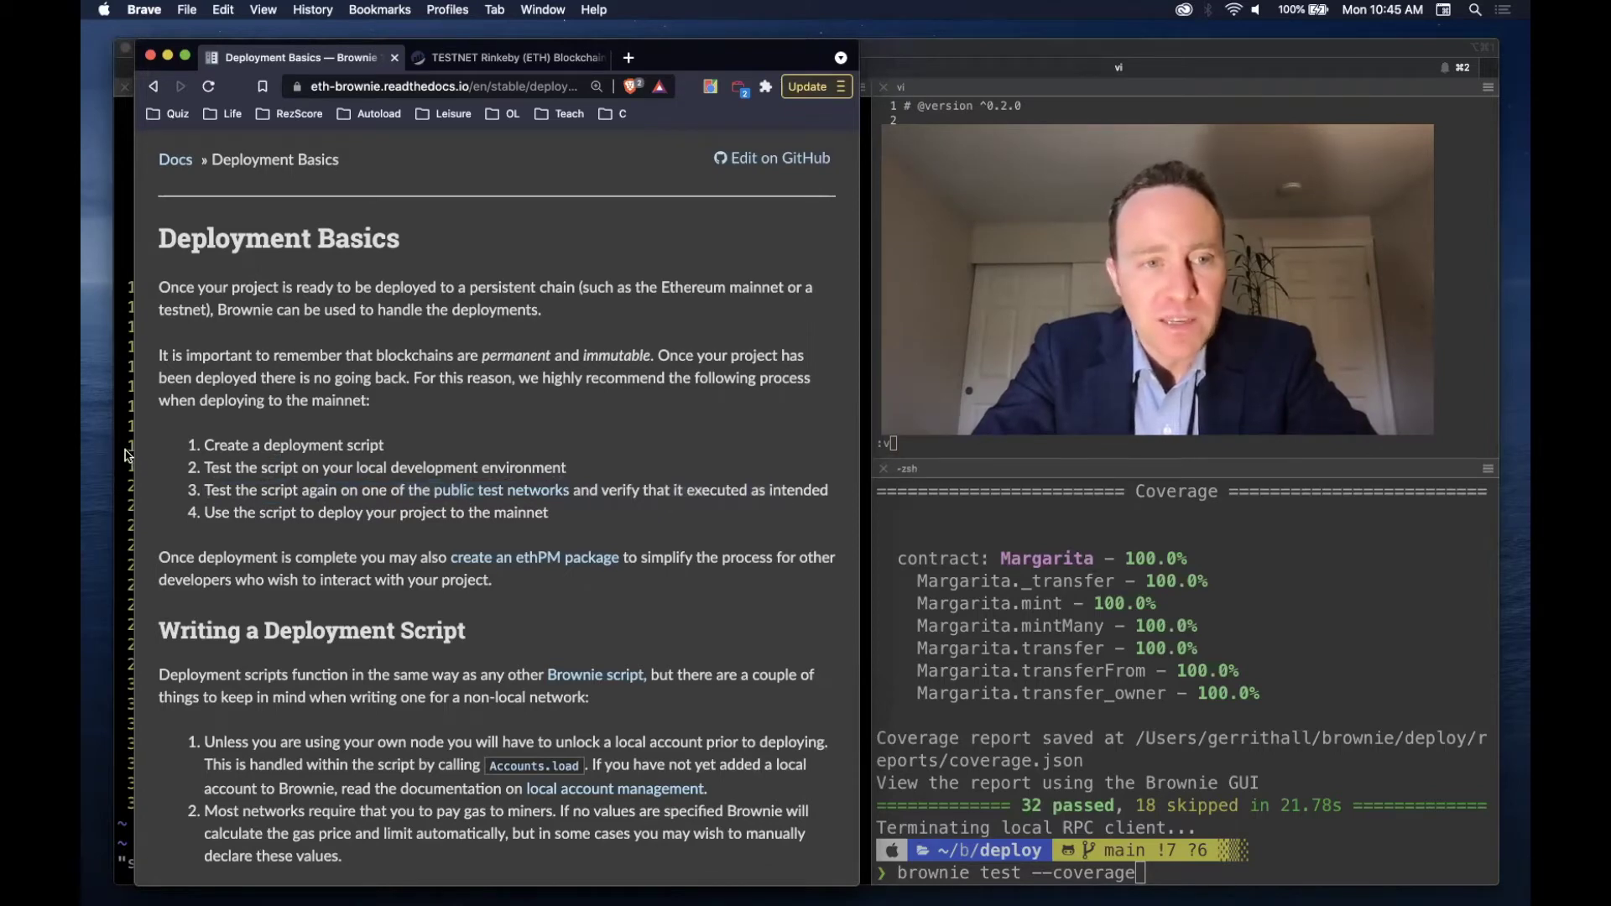
left_click(127, 455)
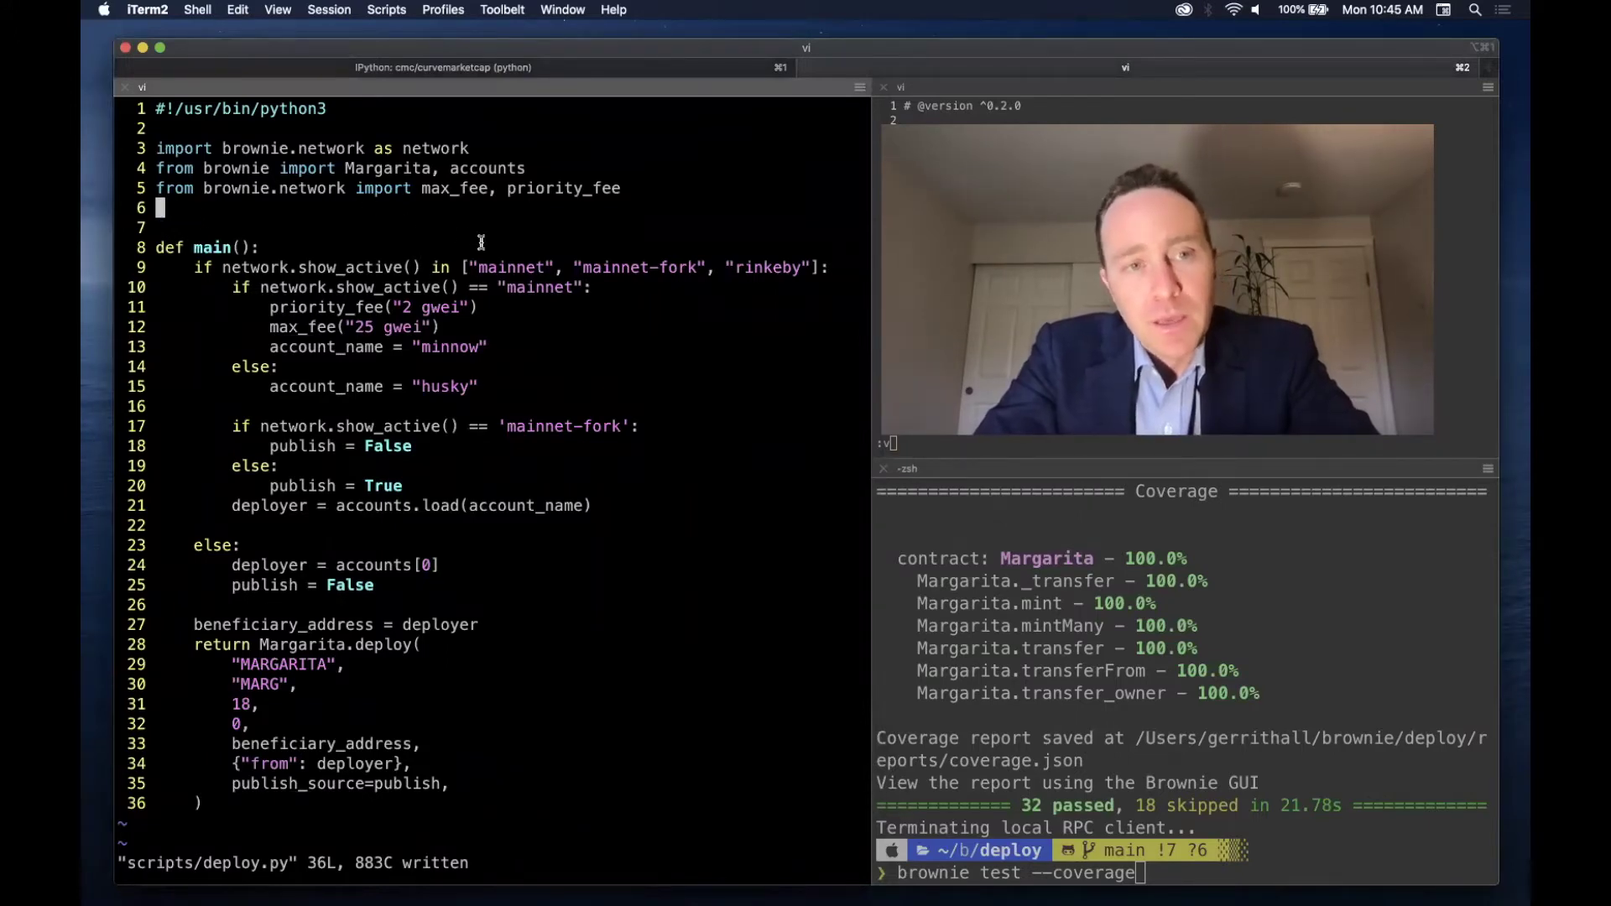
key("j")
key("j")
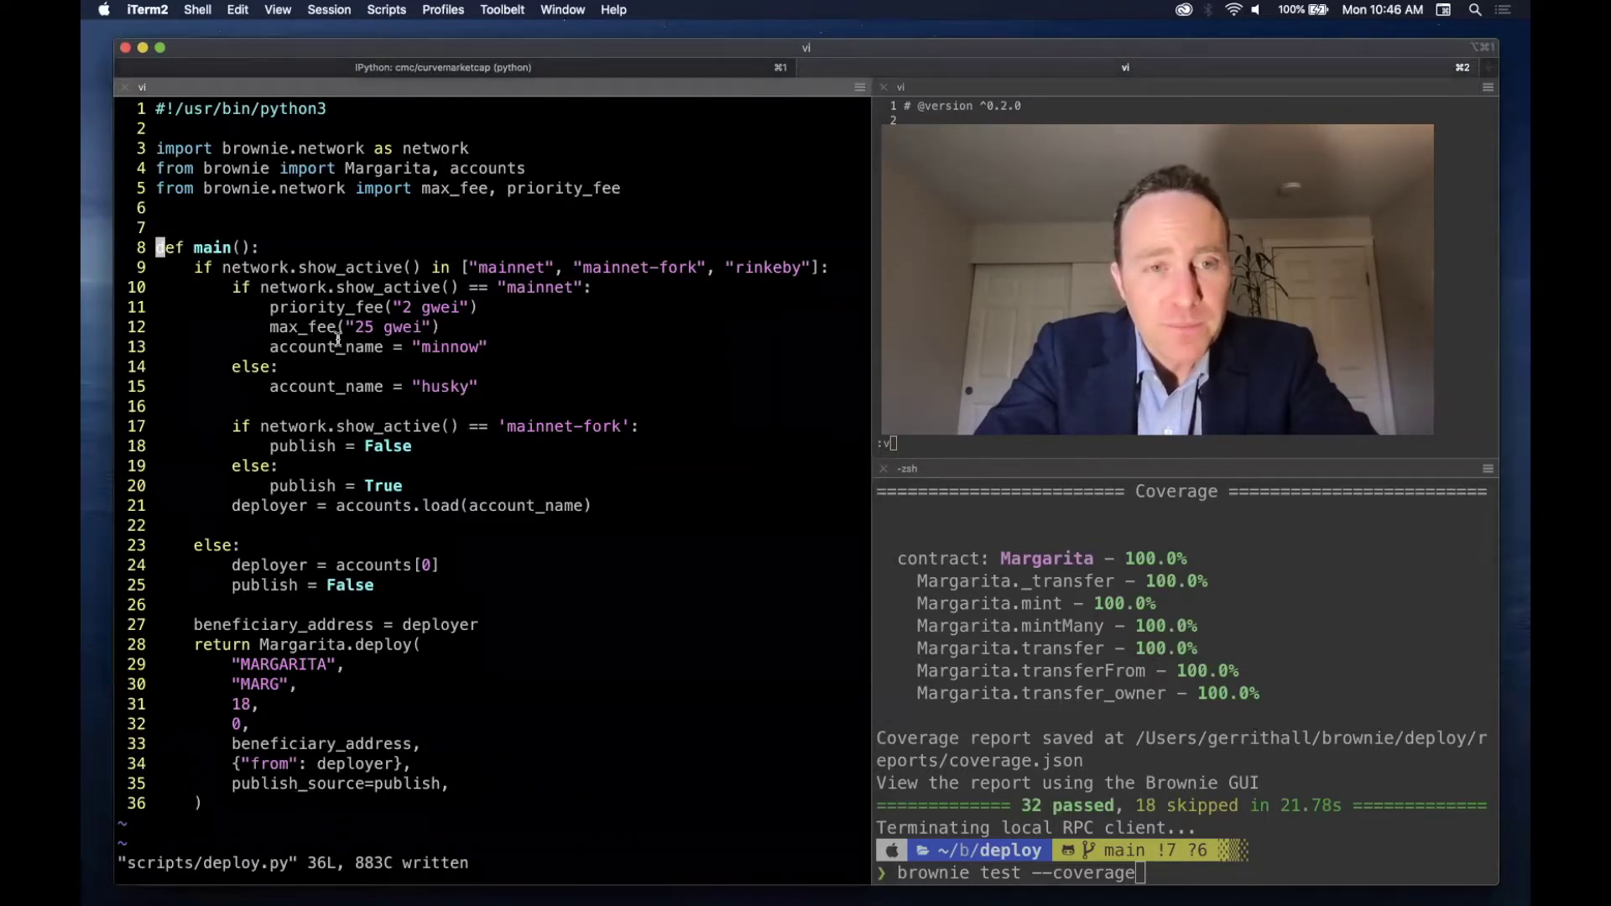
key("j")
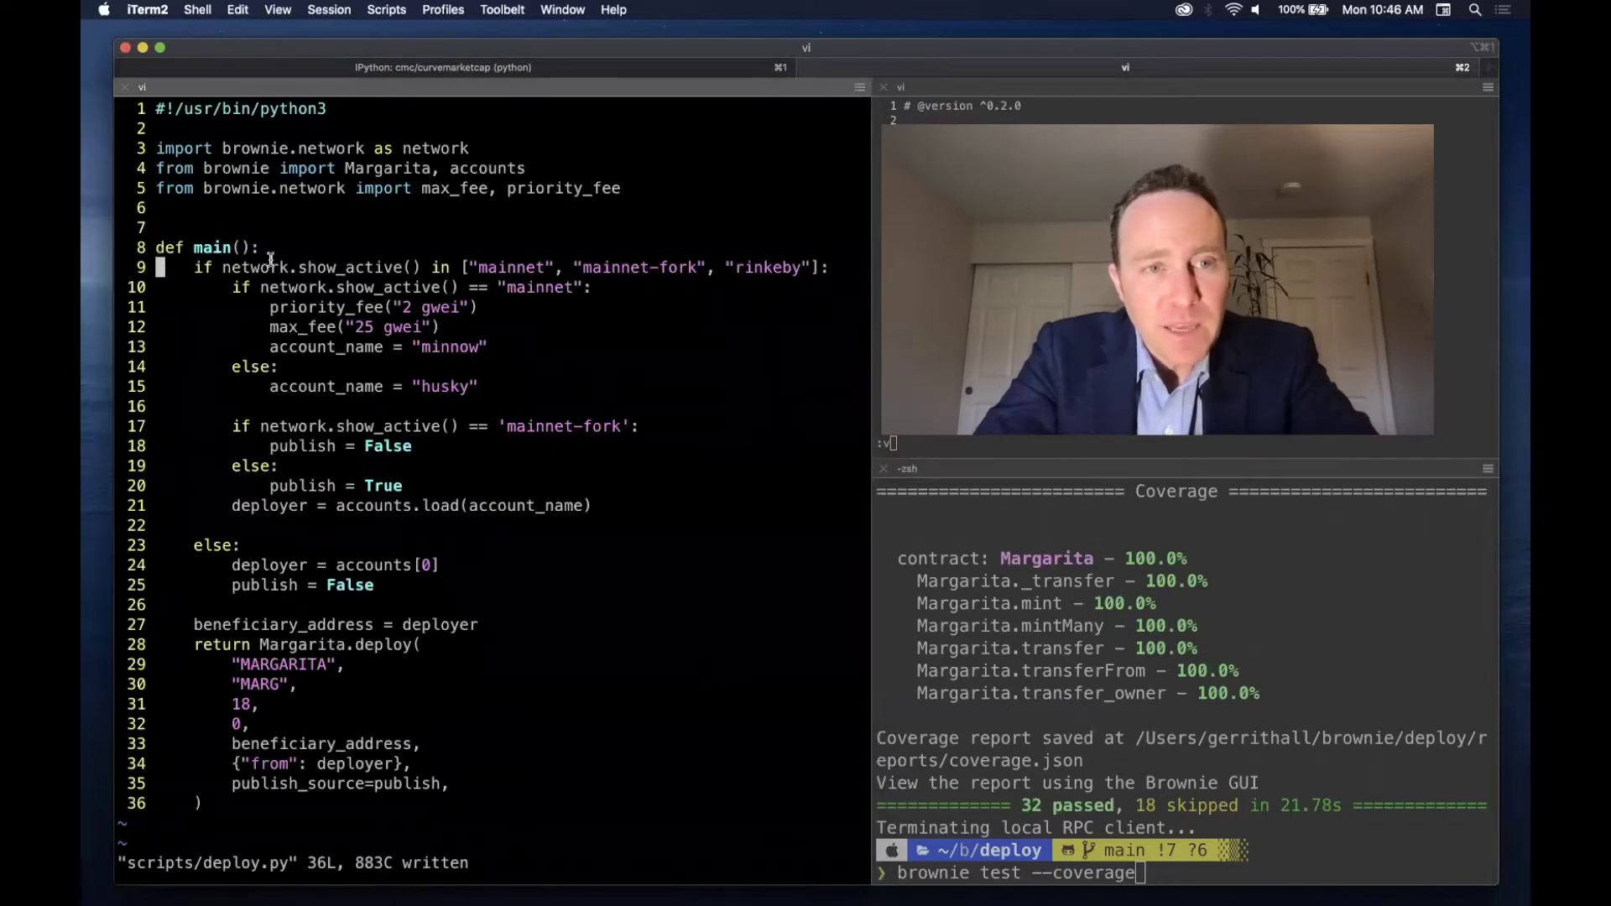
double_click(345, 261)
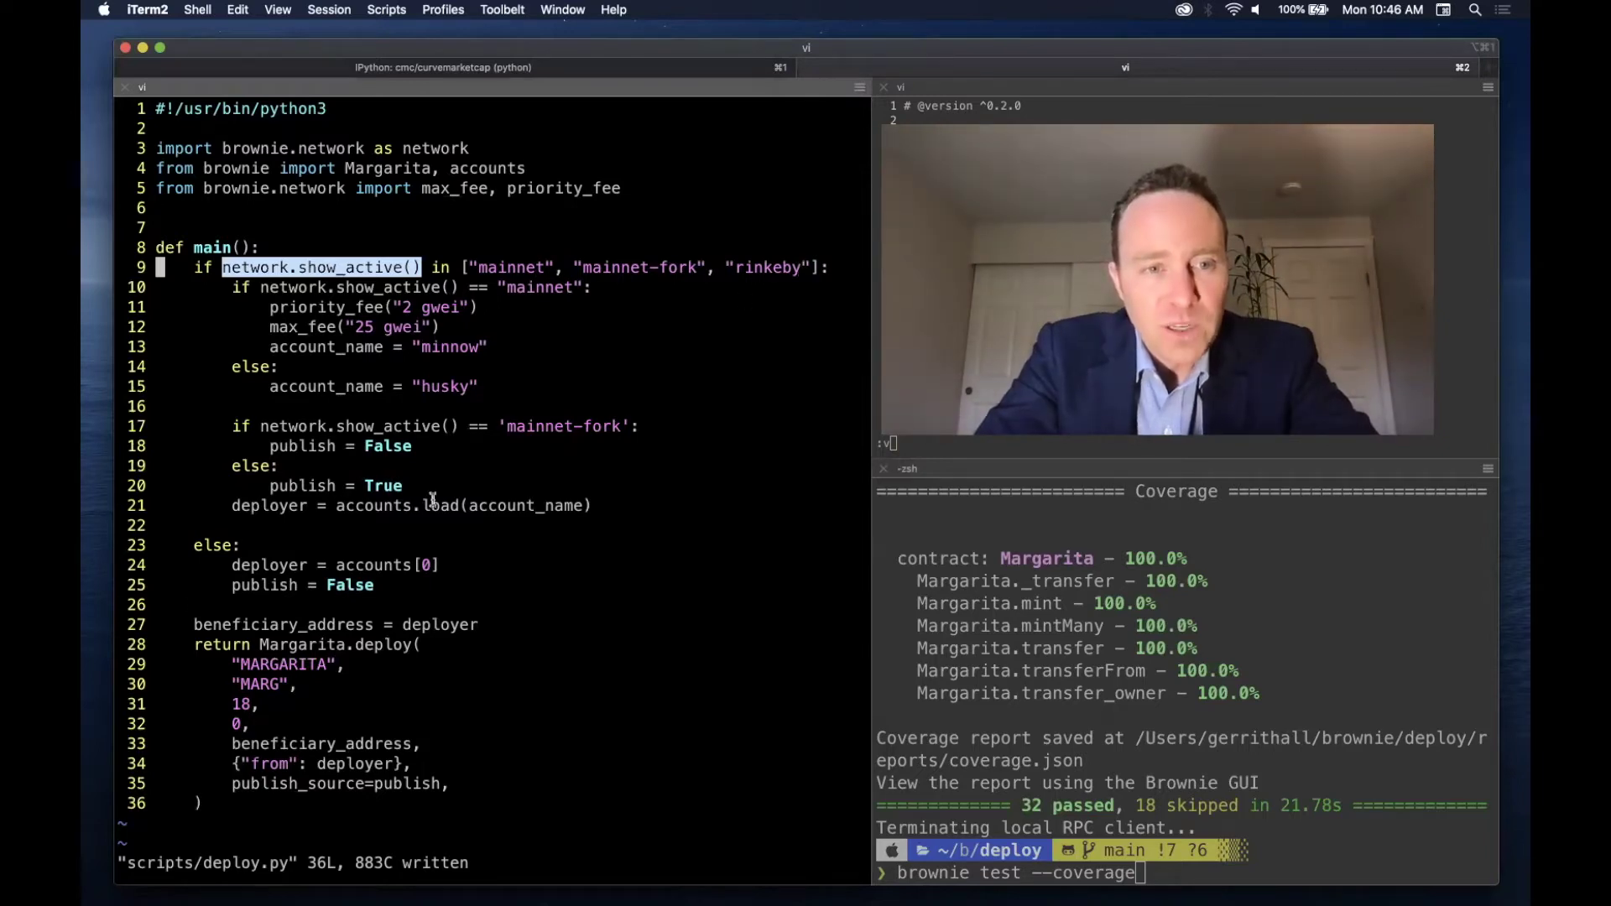
double_click(208, 549)
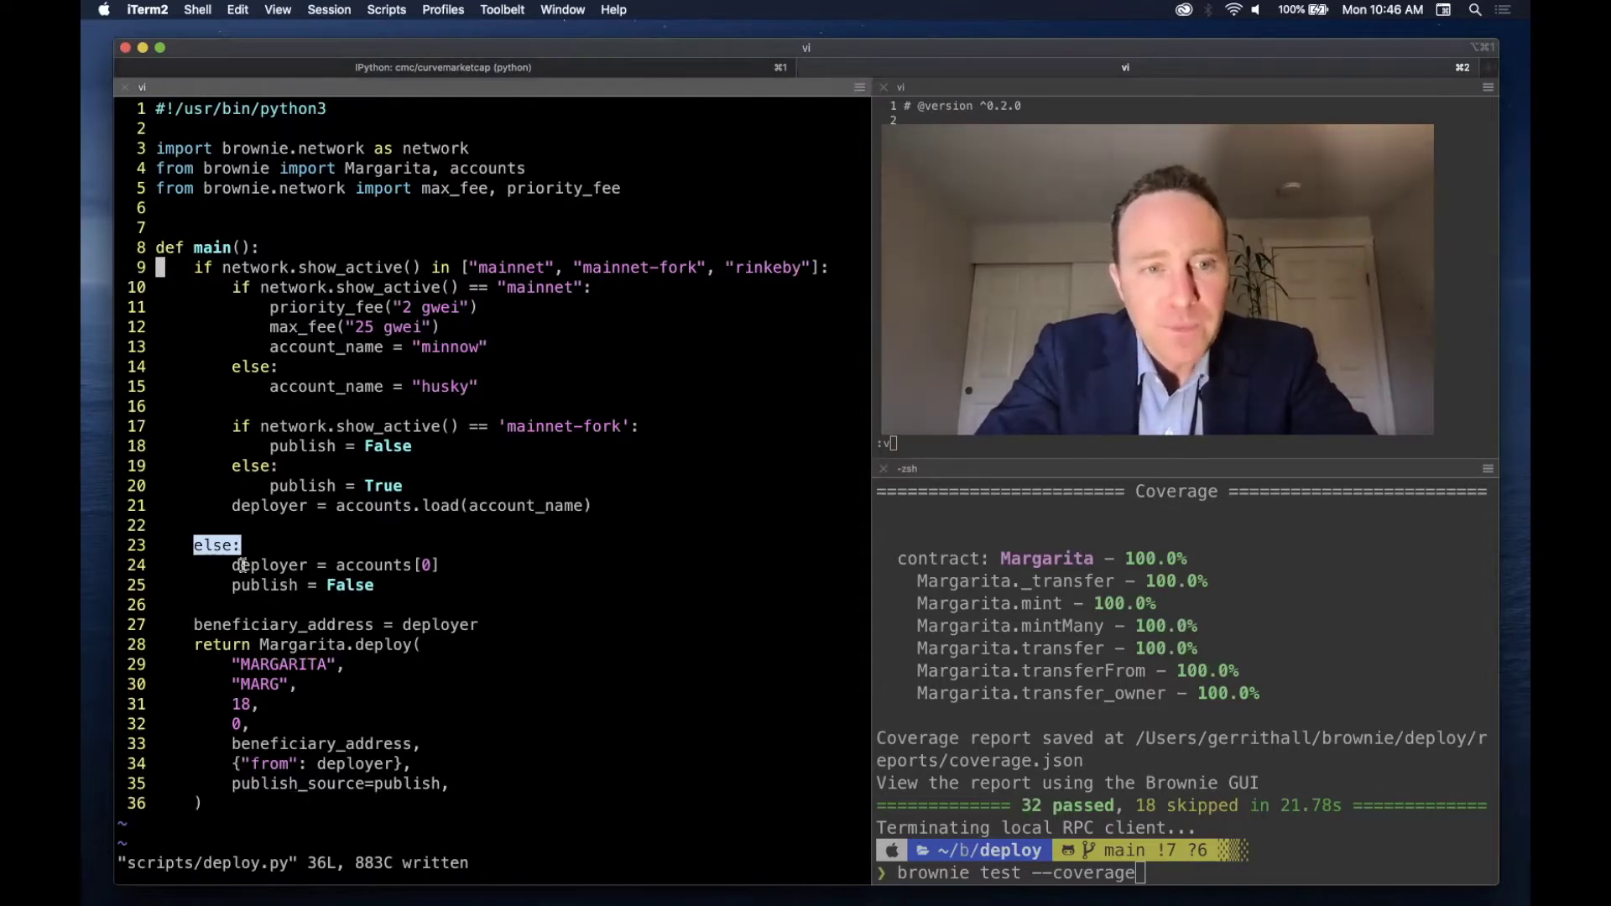
double_click(239, 568)
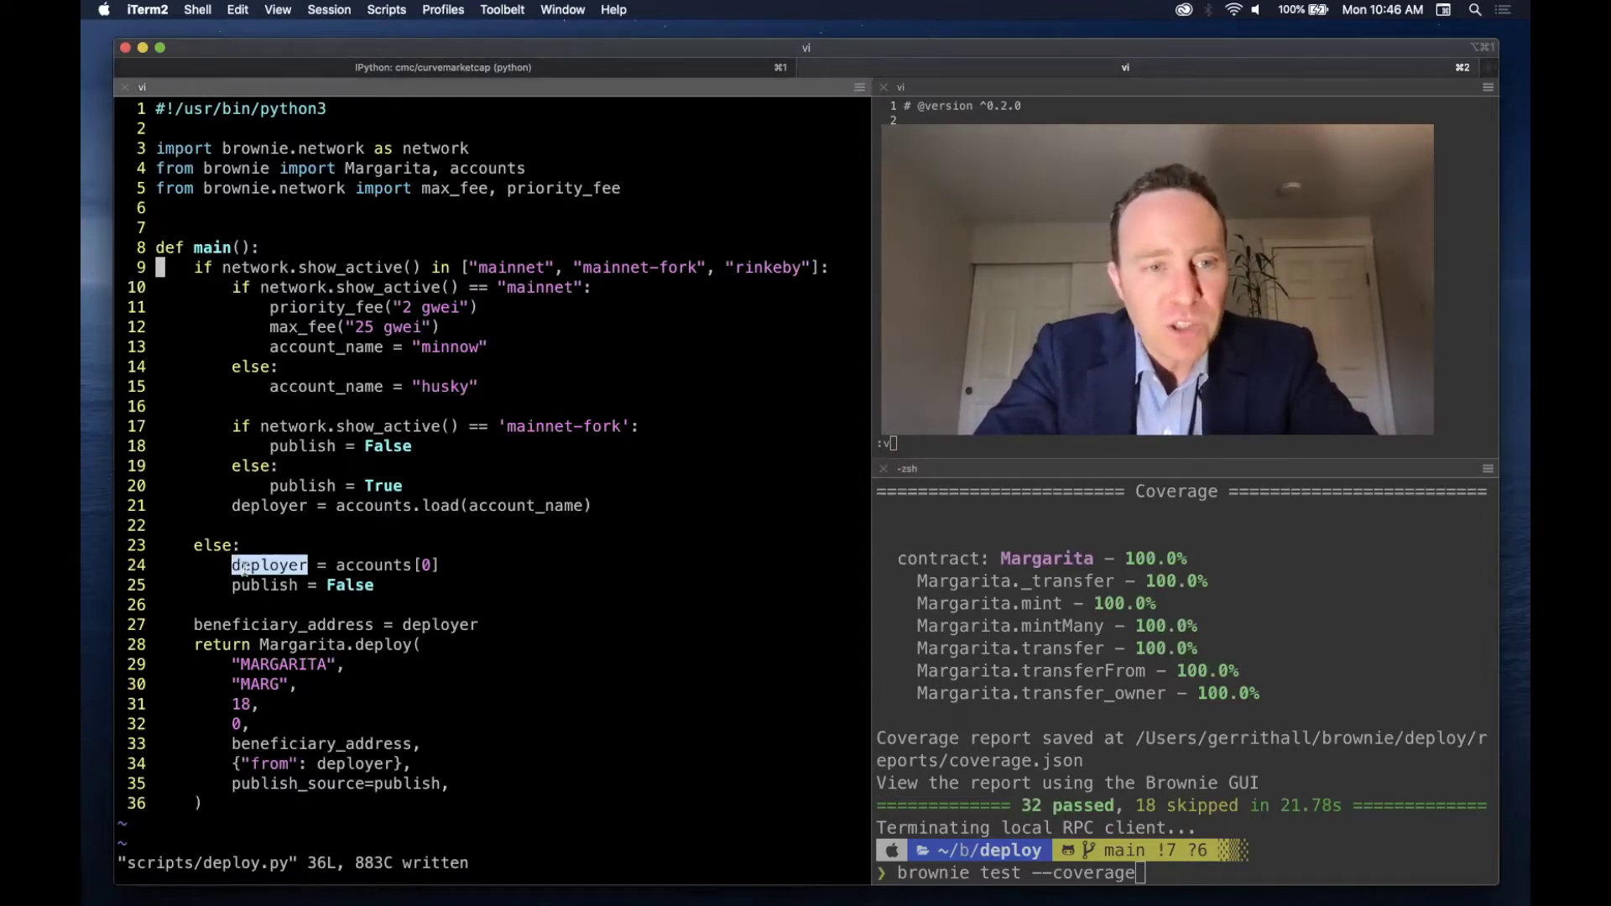
triple_click(245, 570)
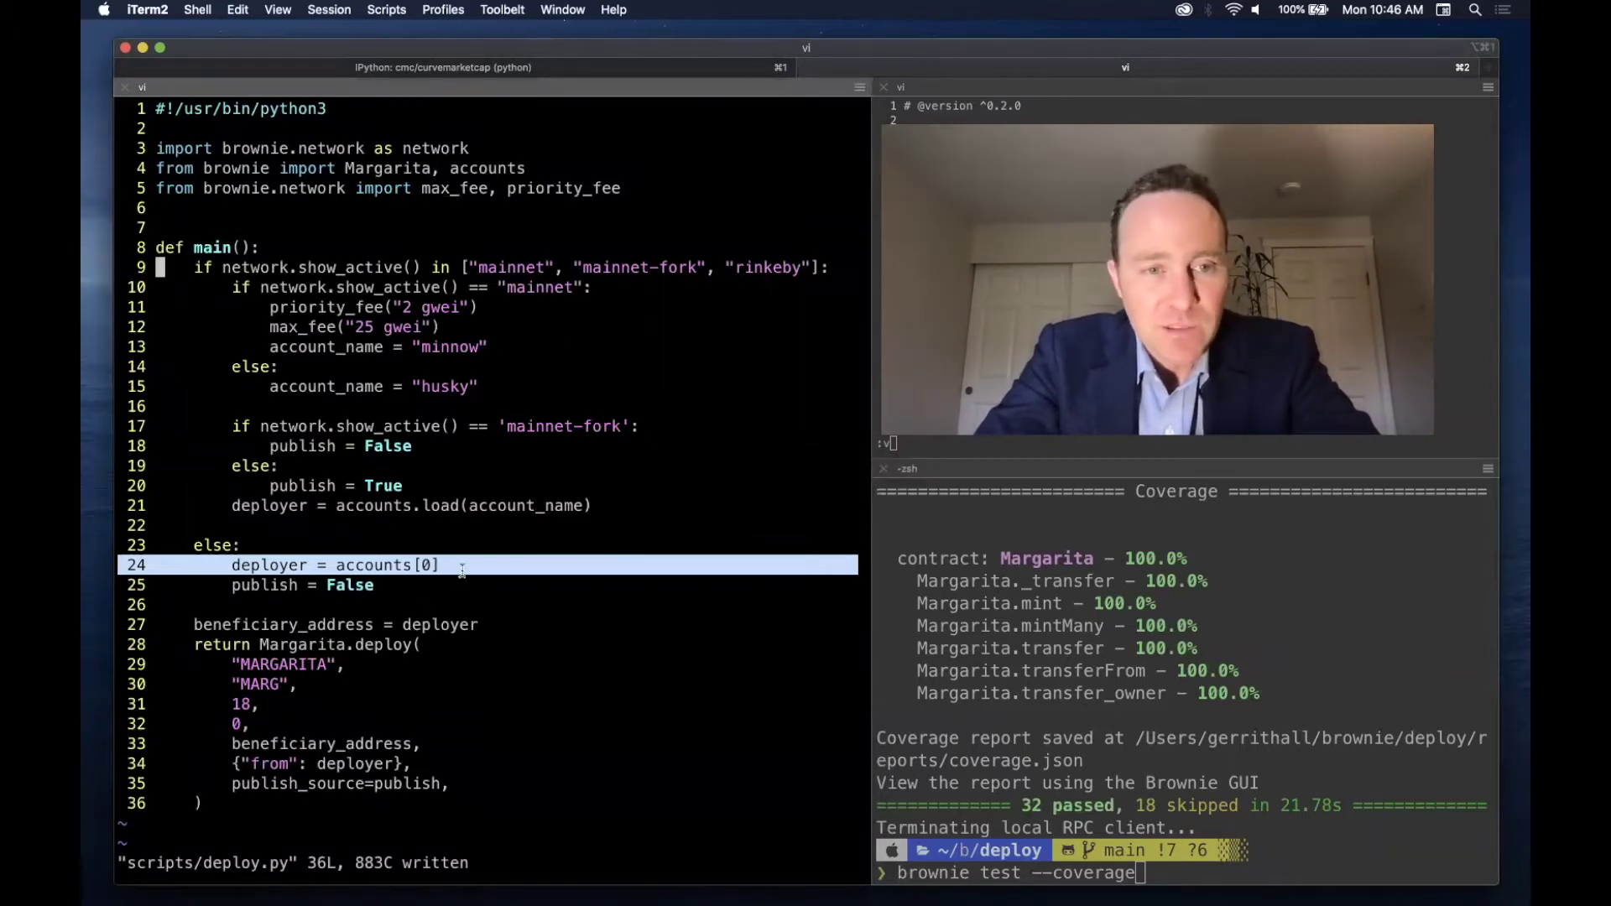
double_click(474, 502)
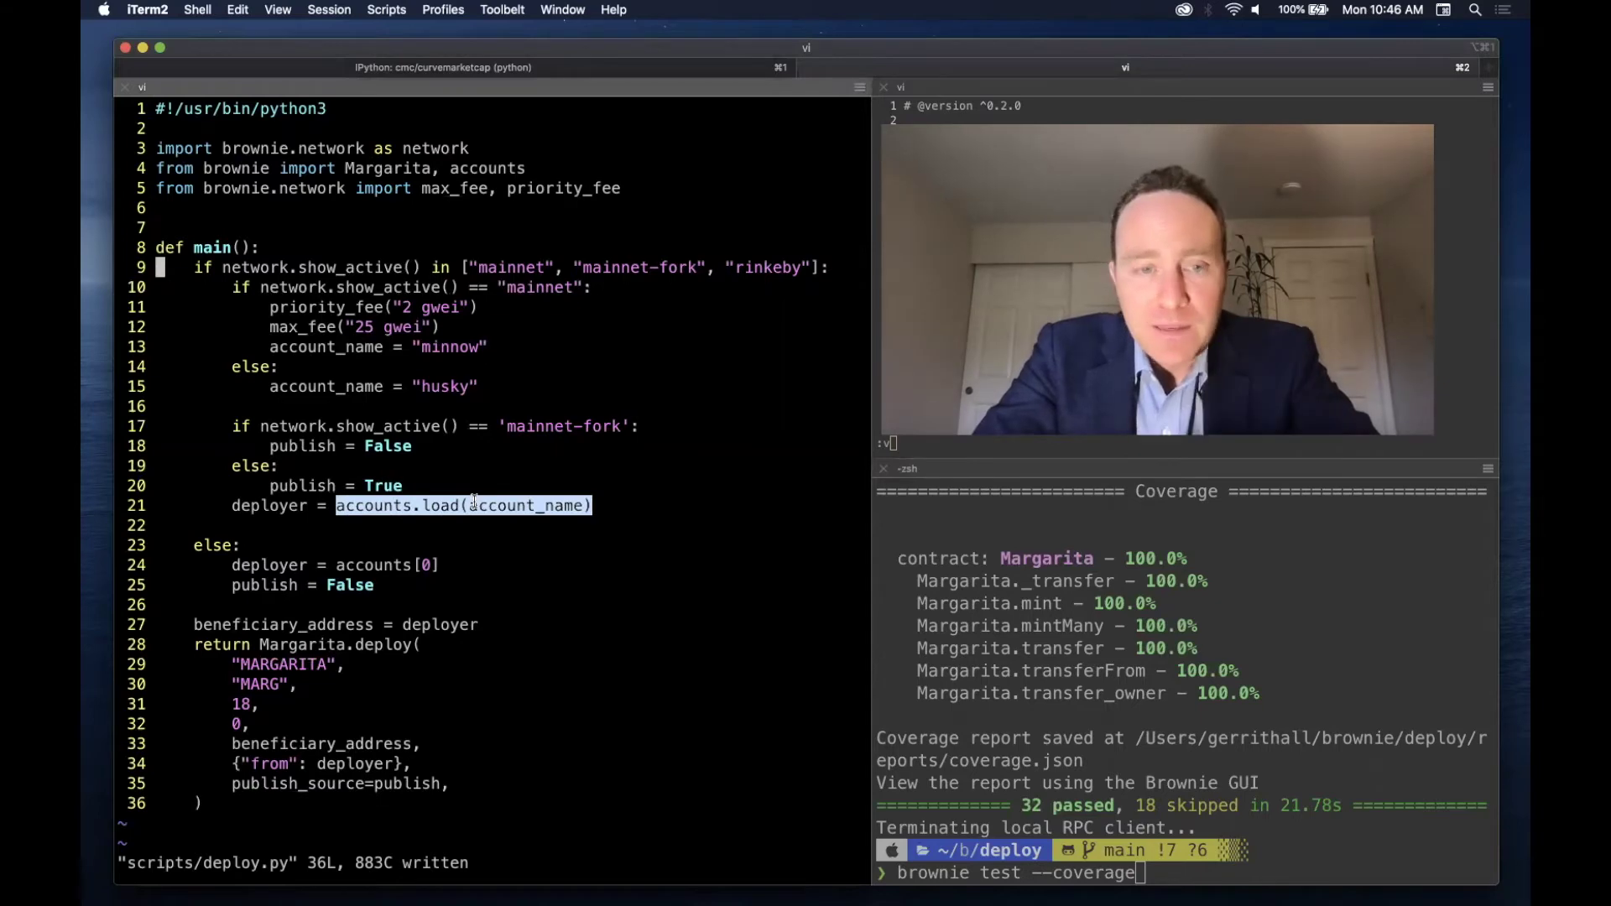
triple_click(473, 501)
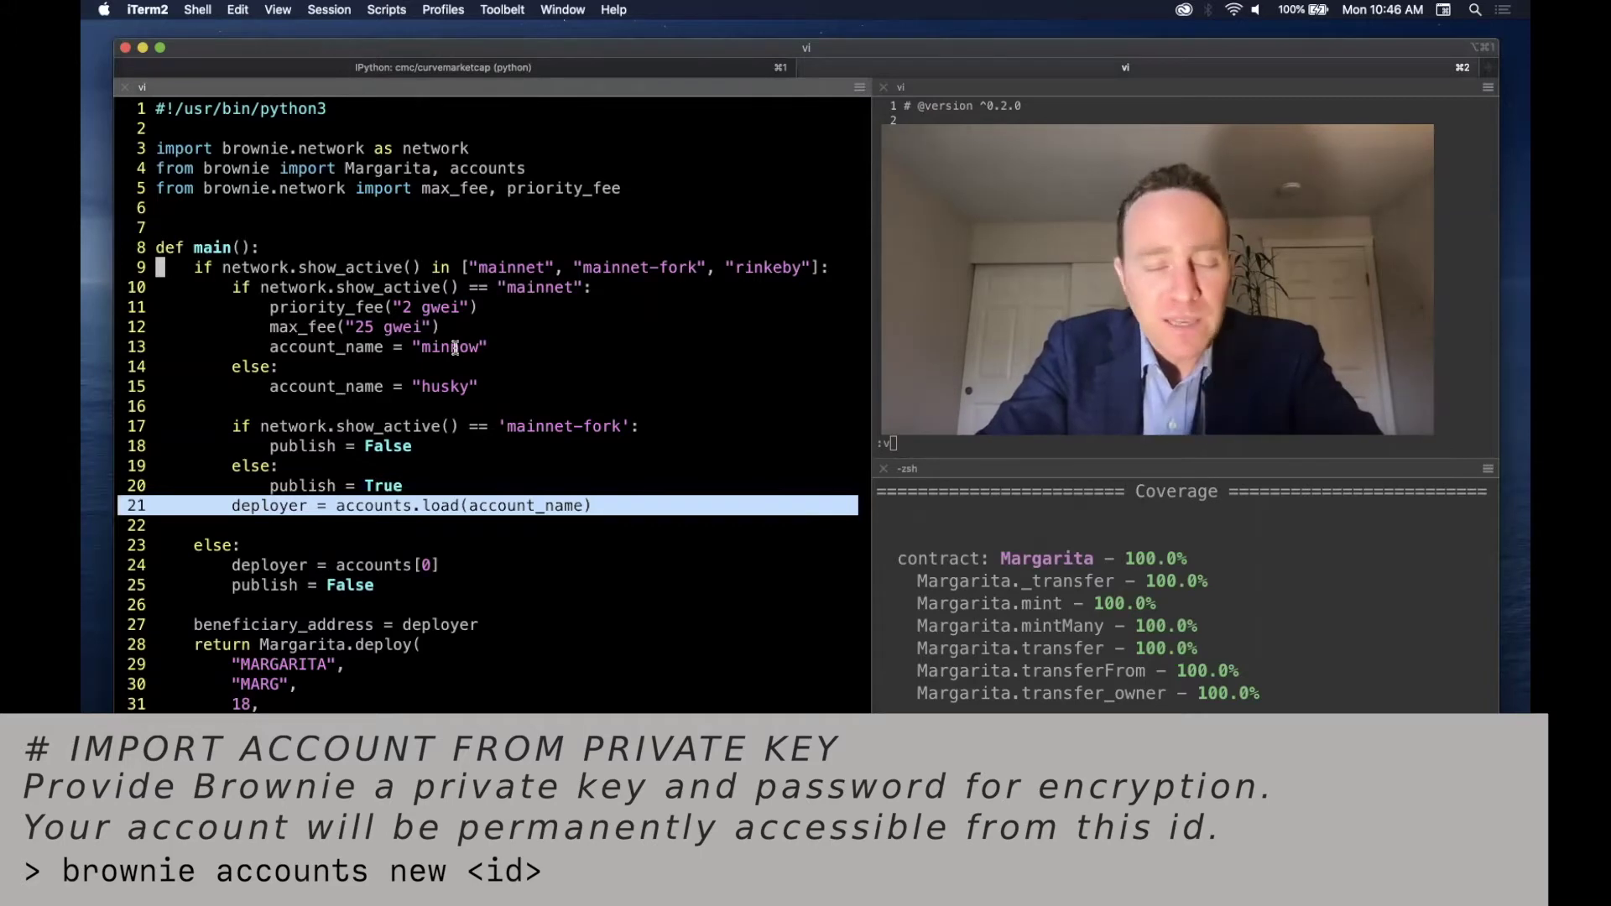
double_click(455, 345)
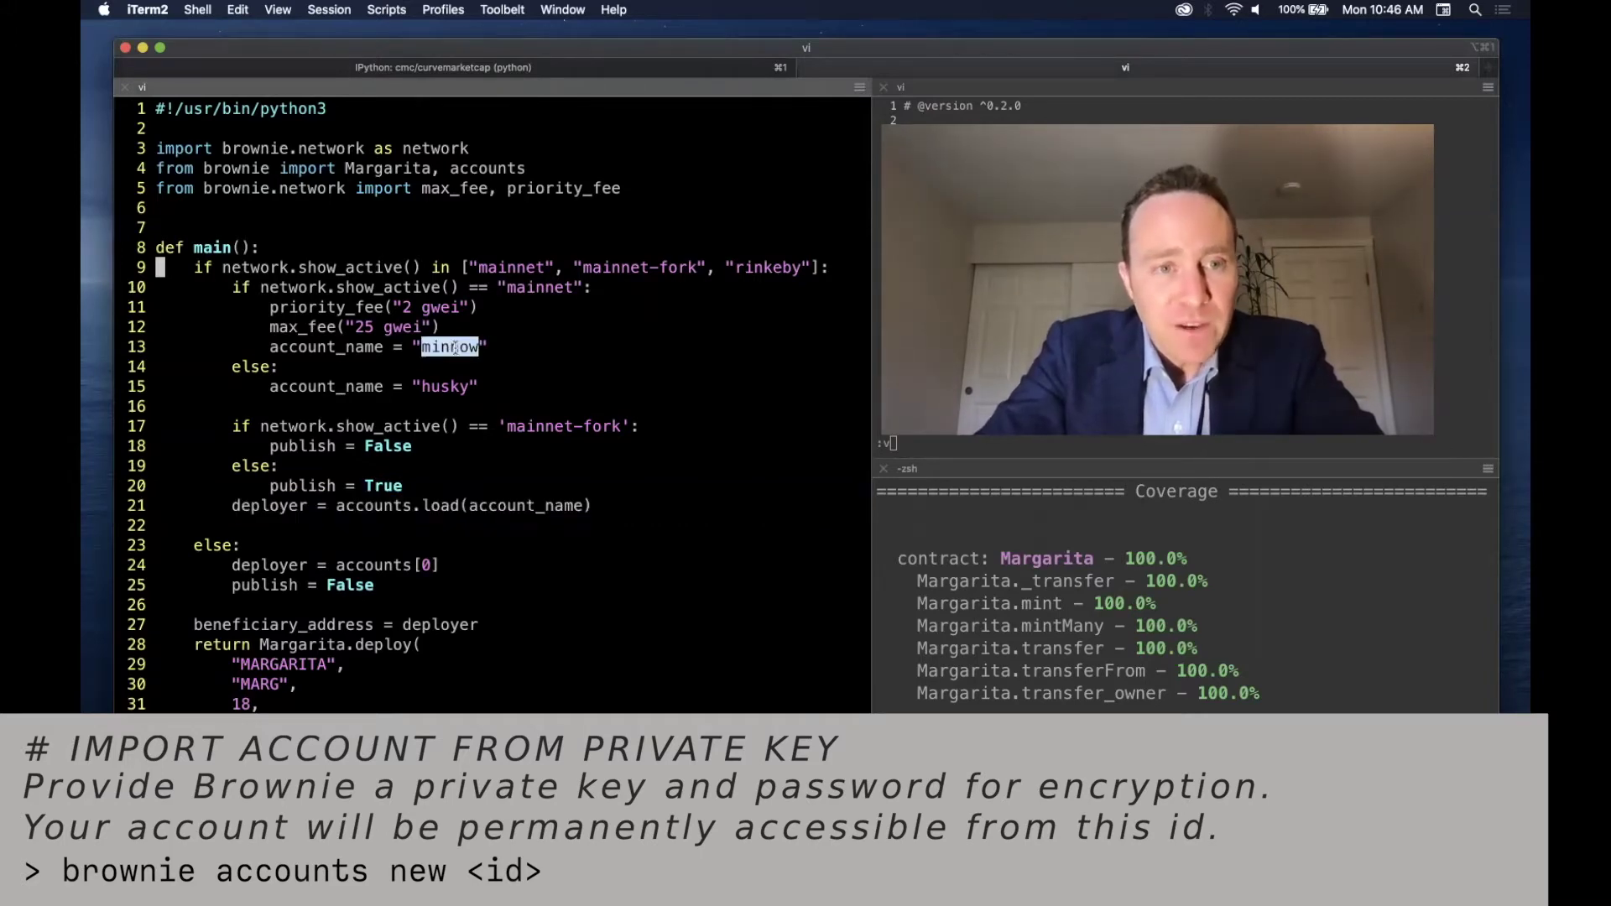
double_click(445, 388)
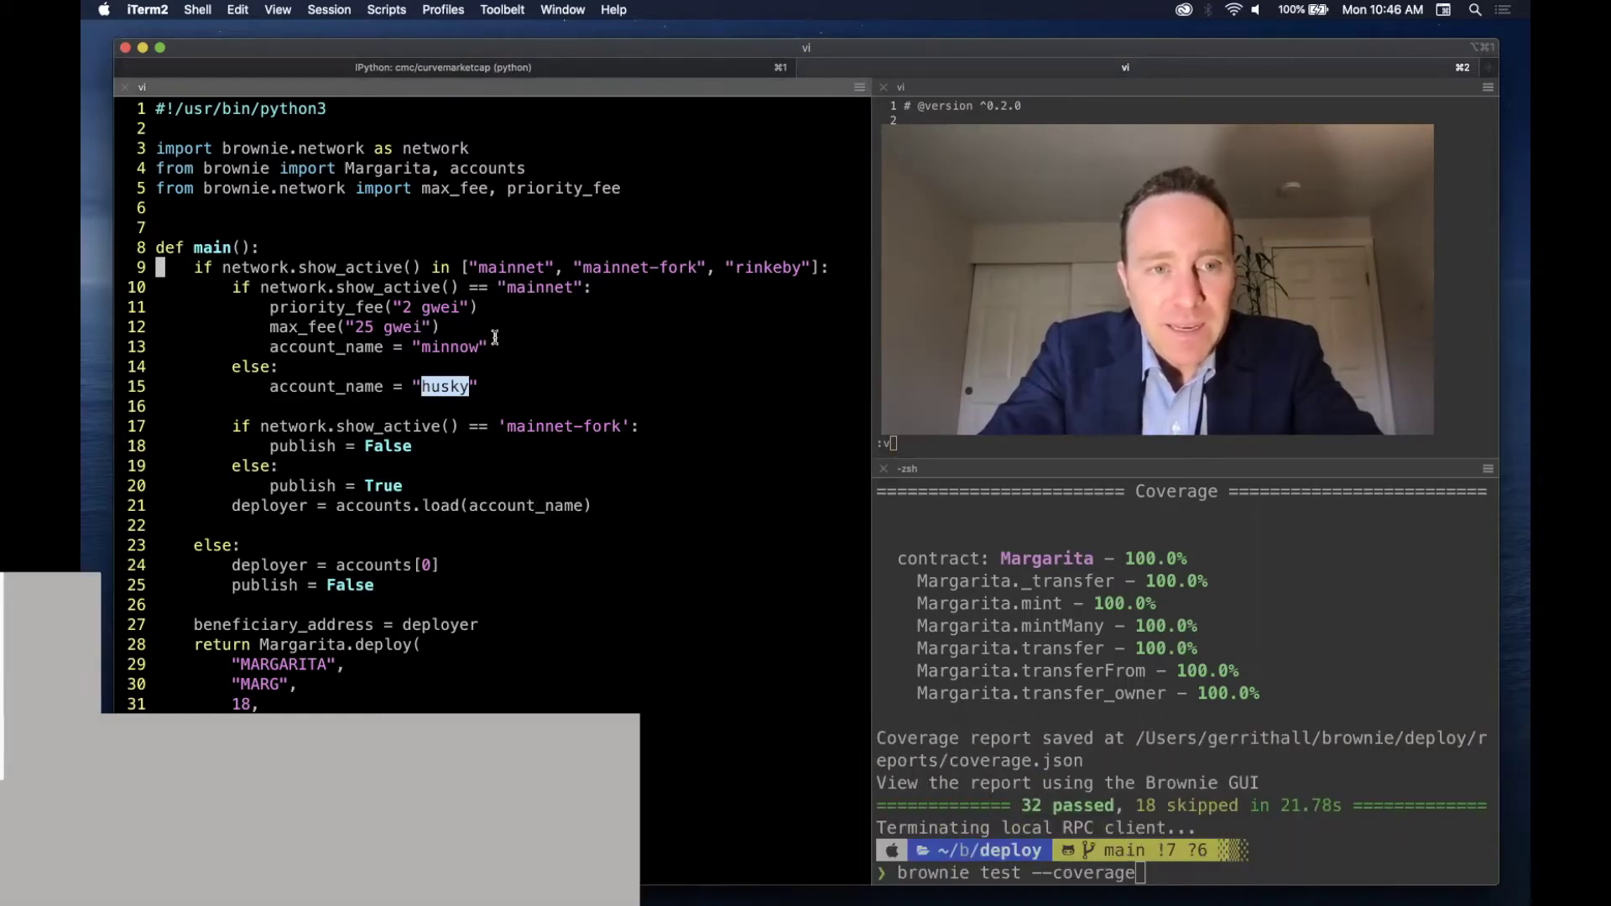
double_click(450, 347)
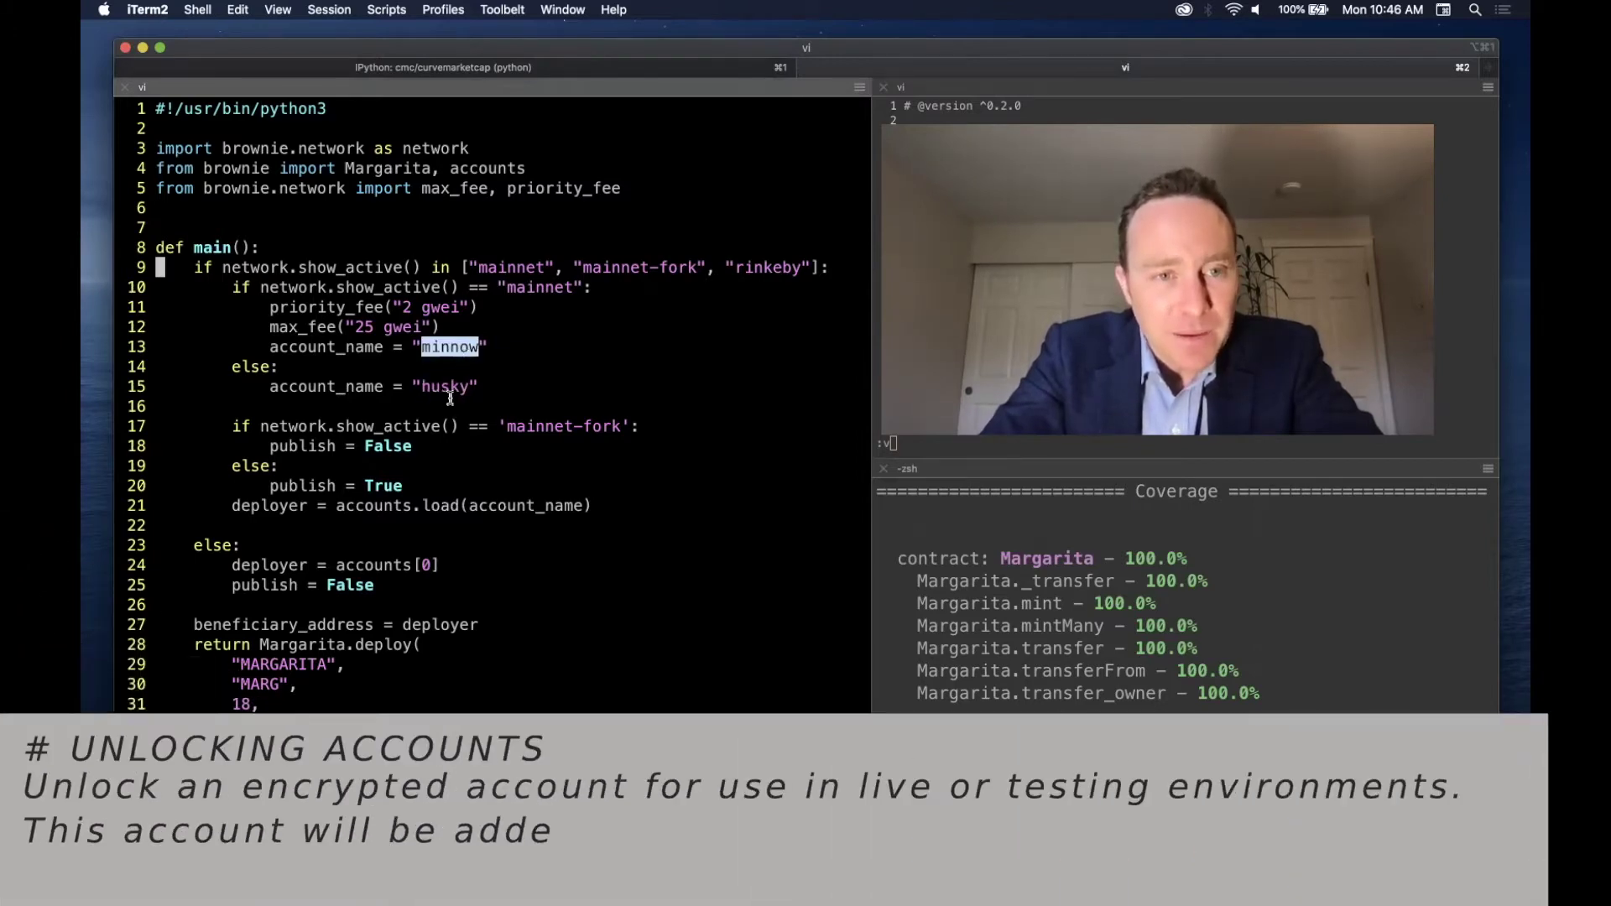
double_click(447, 387)
left_click(477, 429)
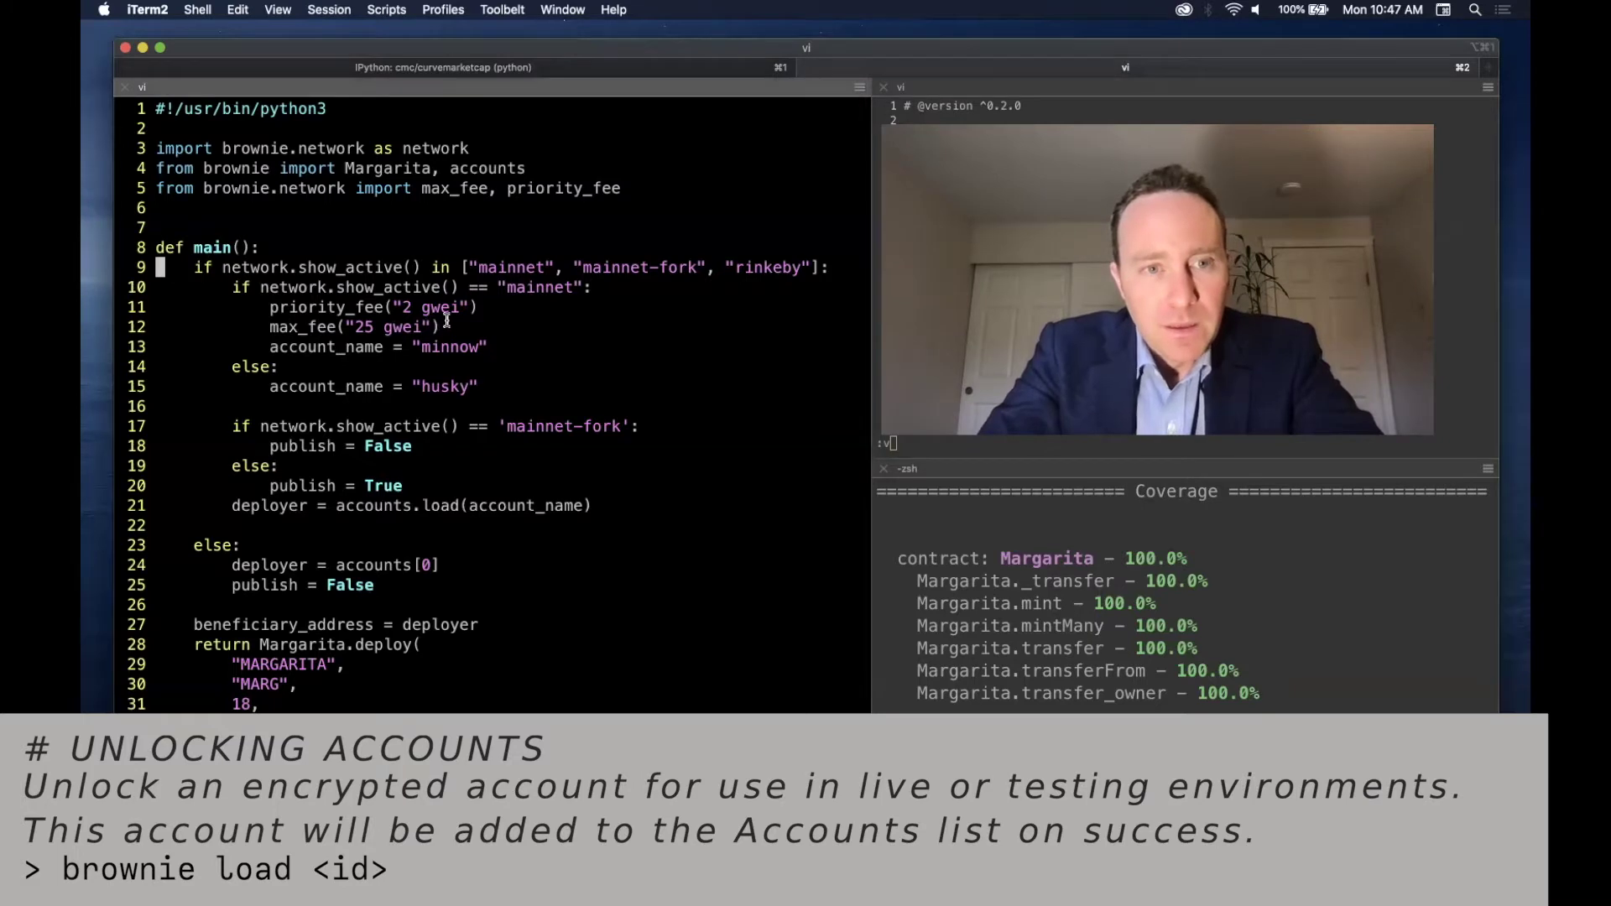
key("j")
key("j")
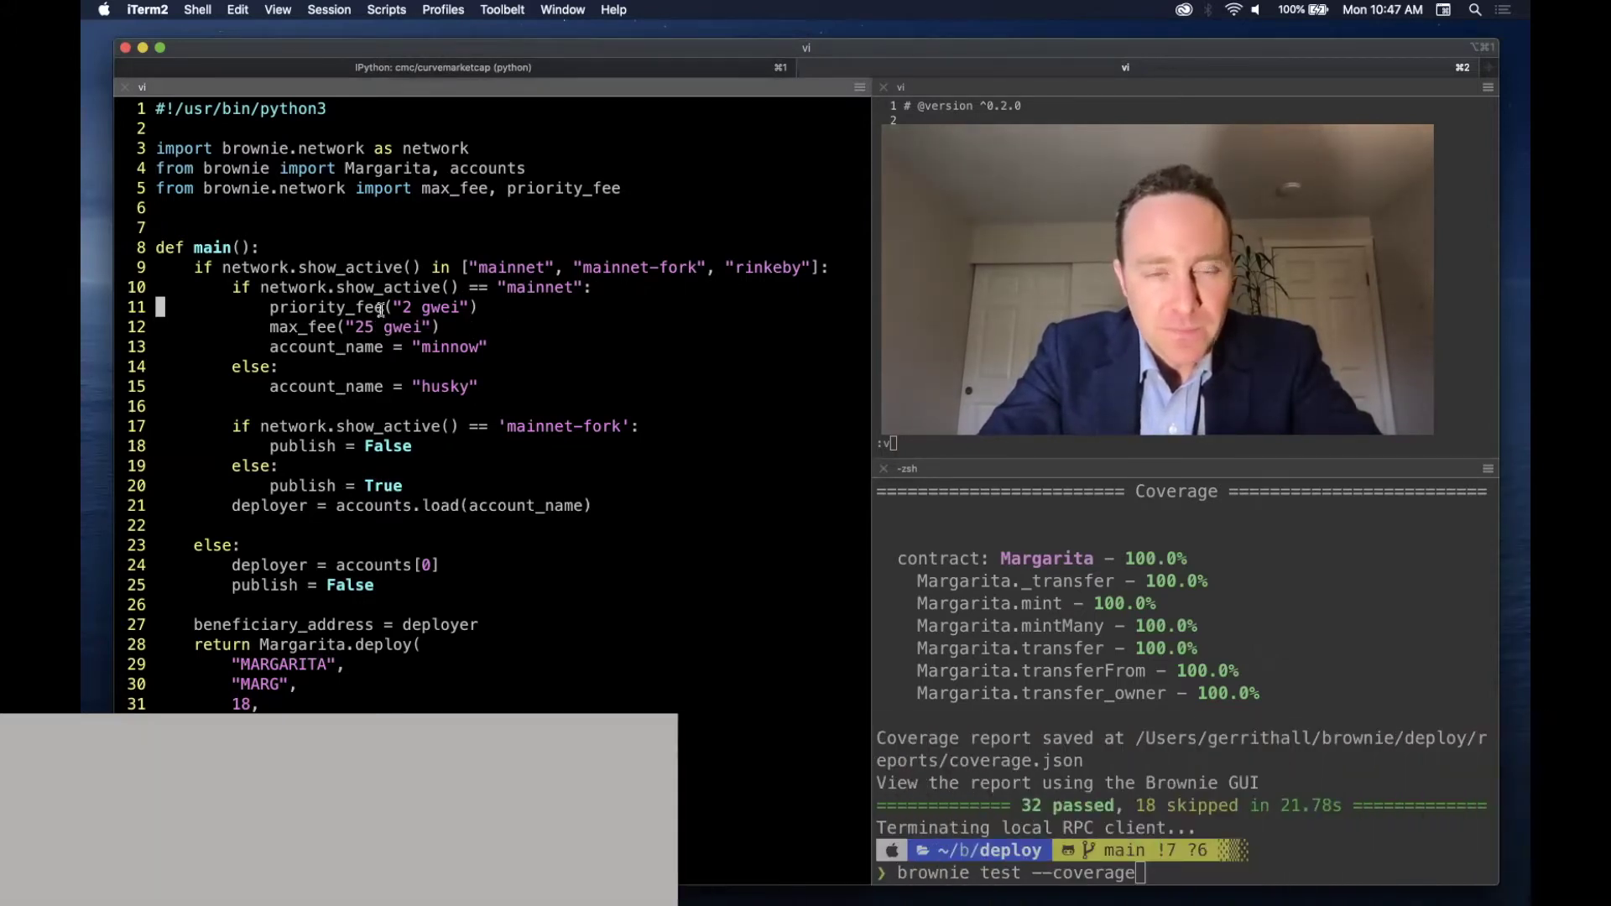
triple_click(409, 189)
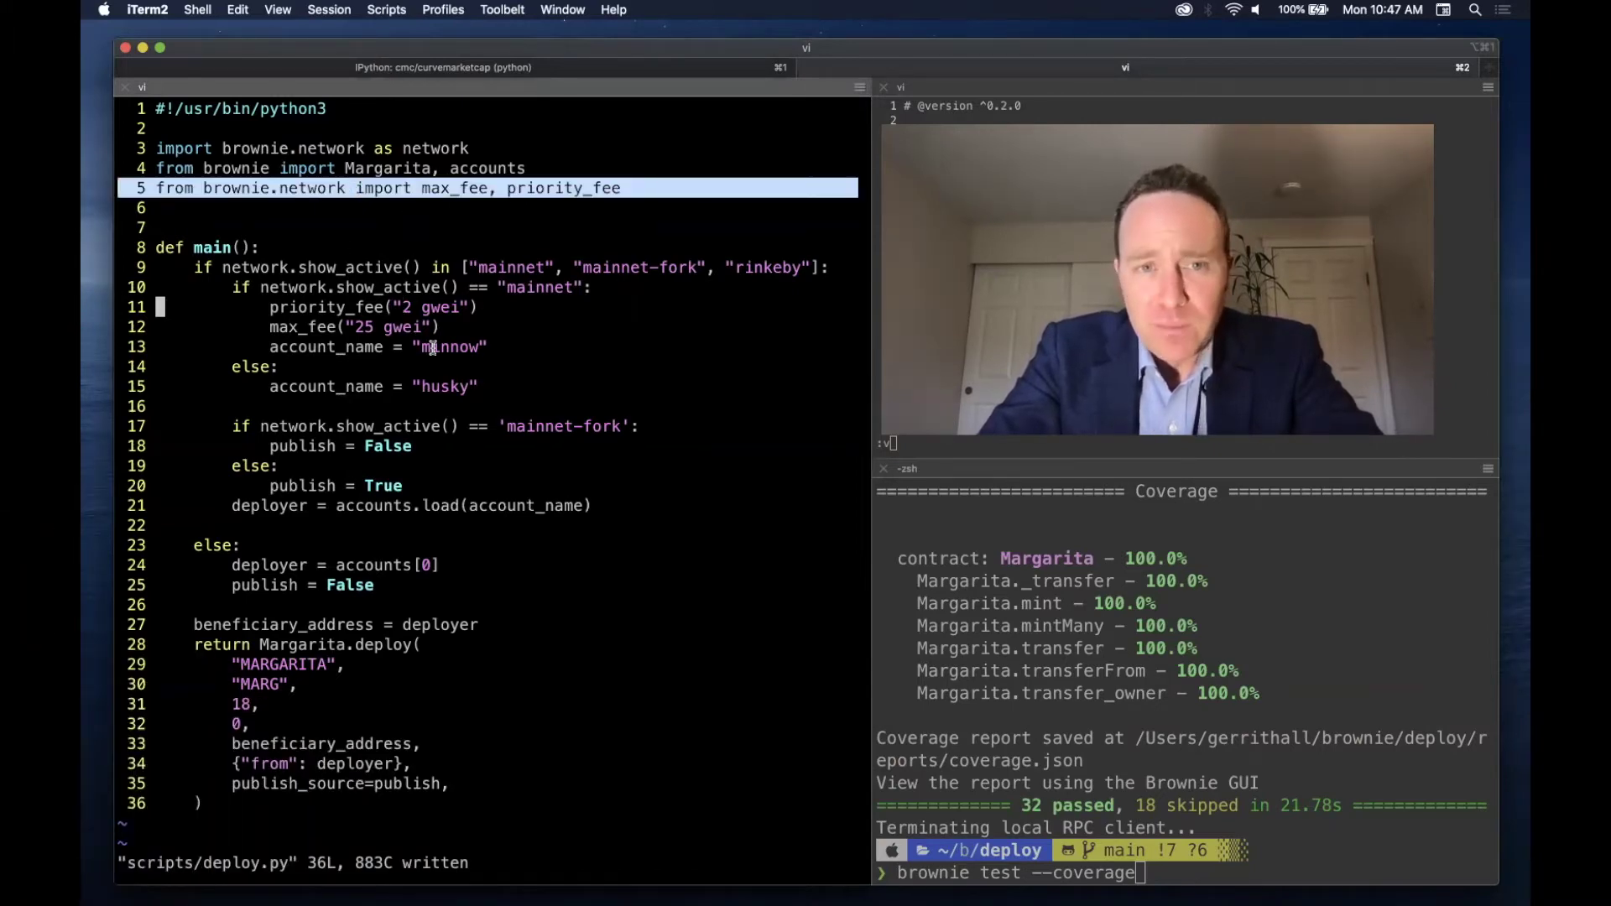
left_click(524, 307)
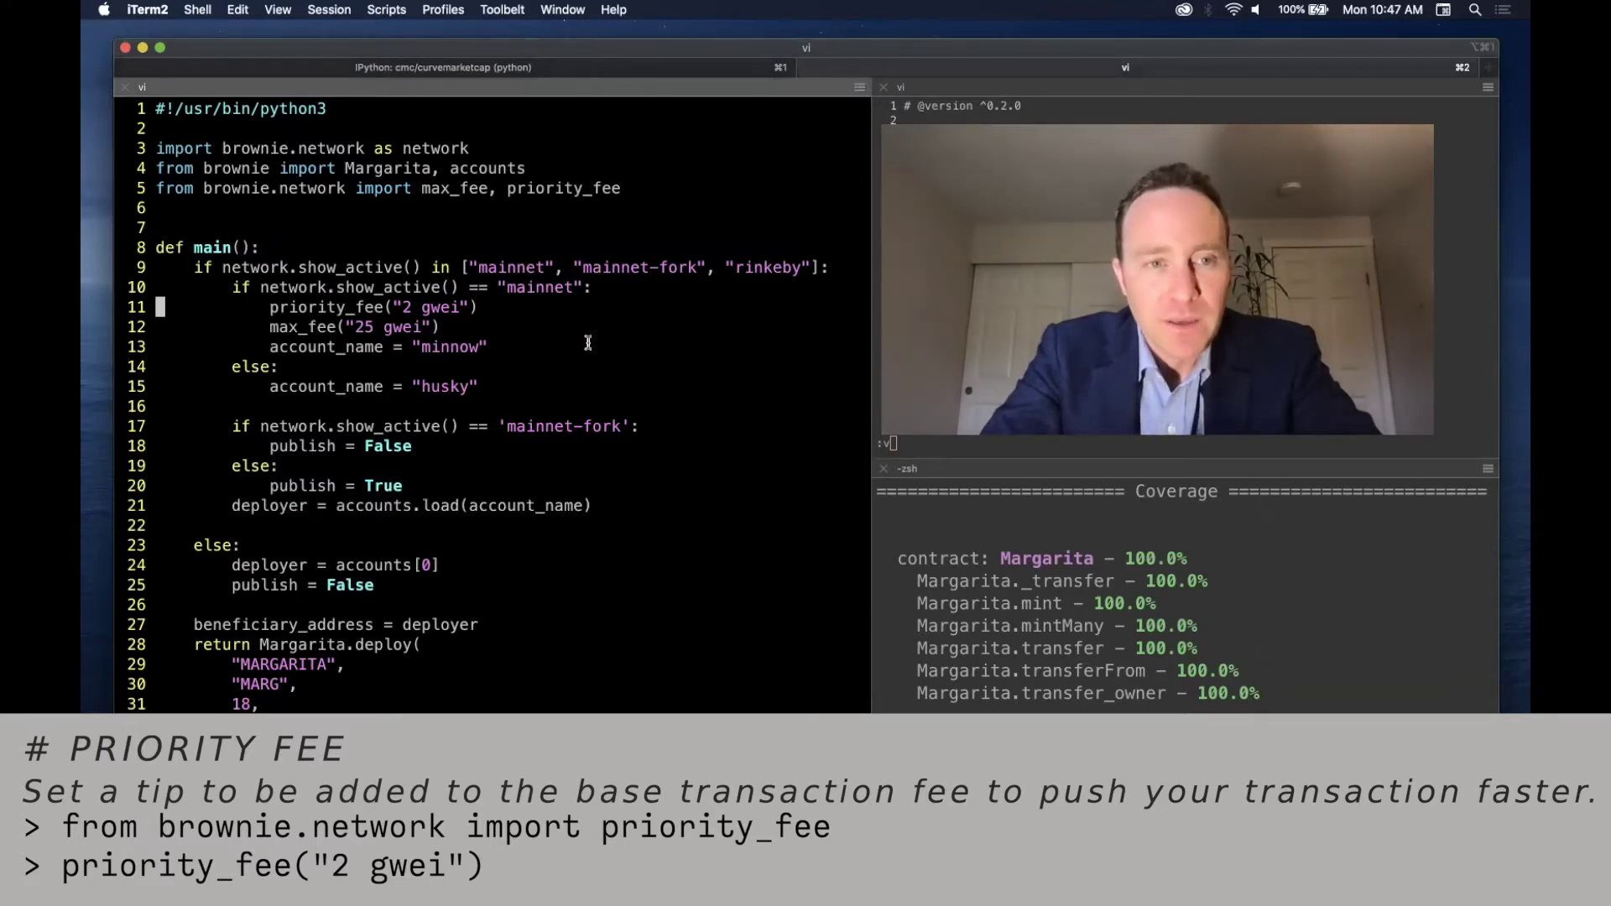
key("j")
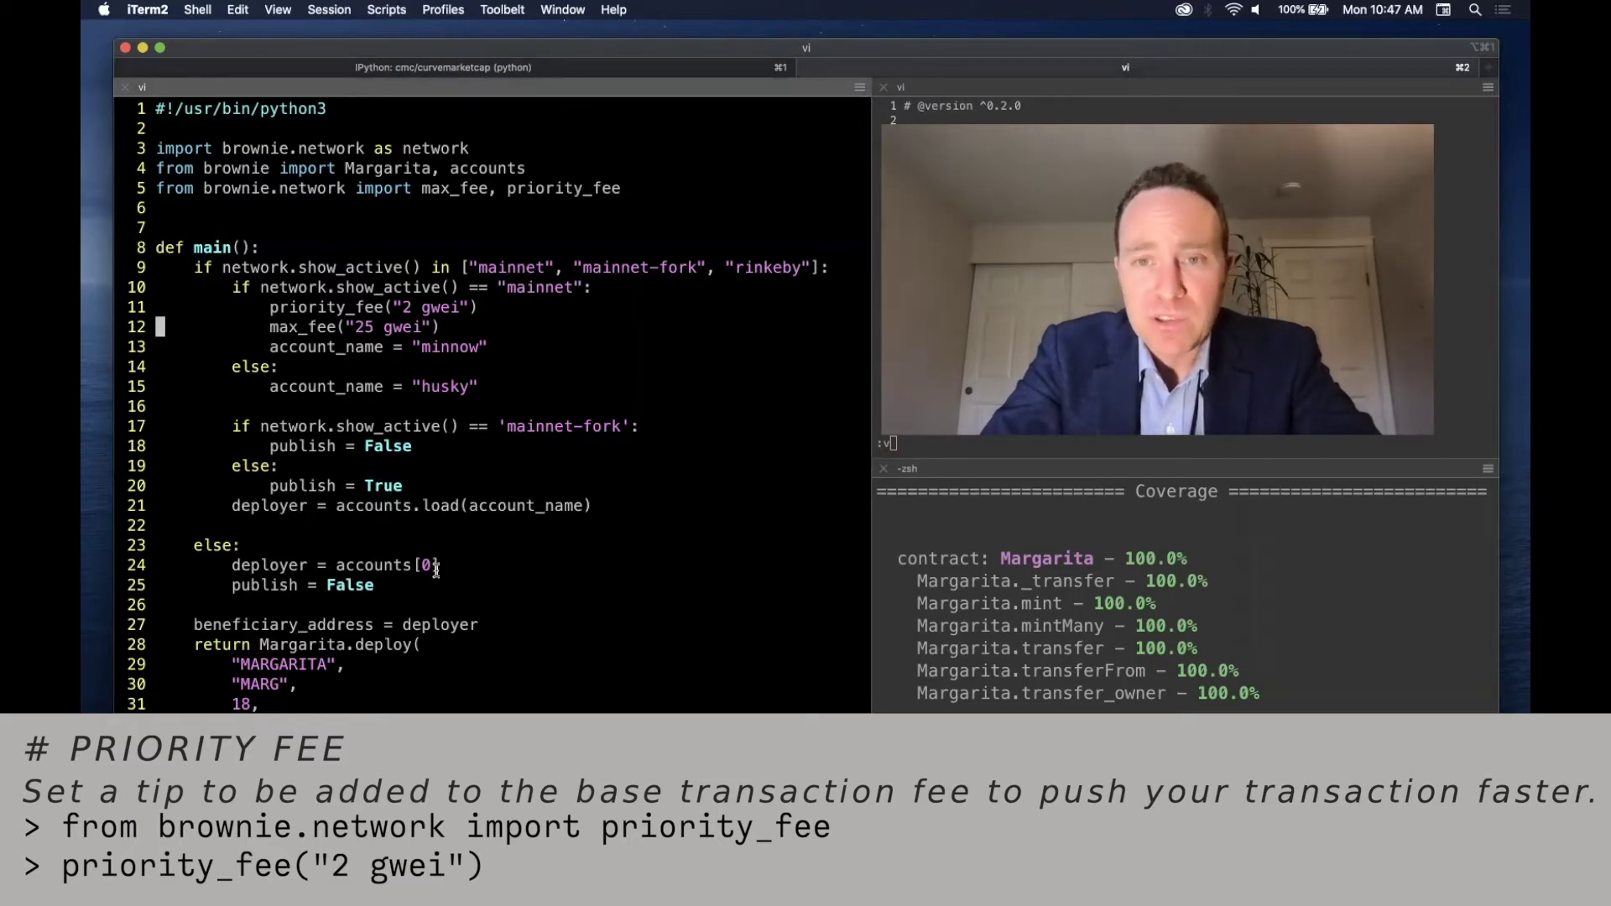
key("j")
key("j")
key("j")
key("j")
key("j")
key("j")
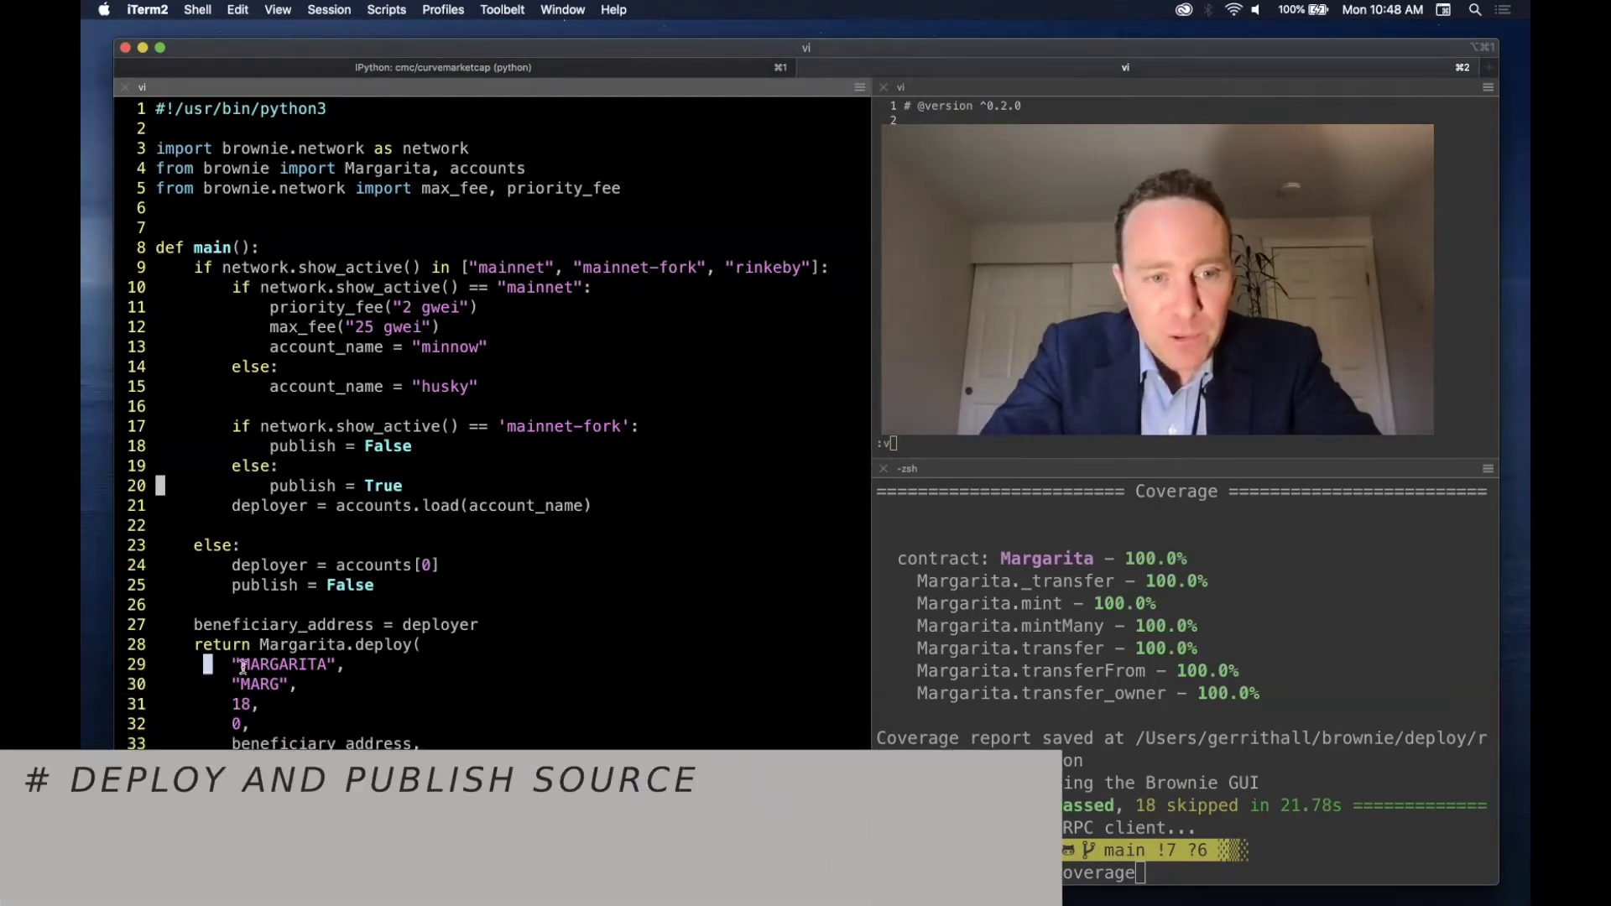
left_click_drag(206, 663, 431, 736)
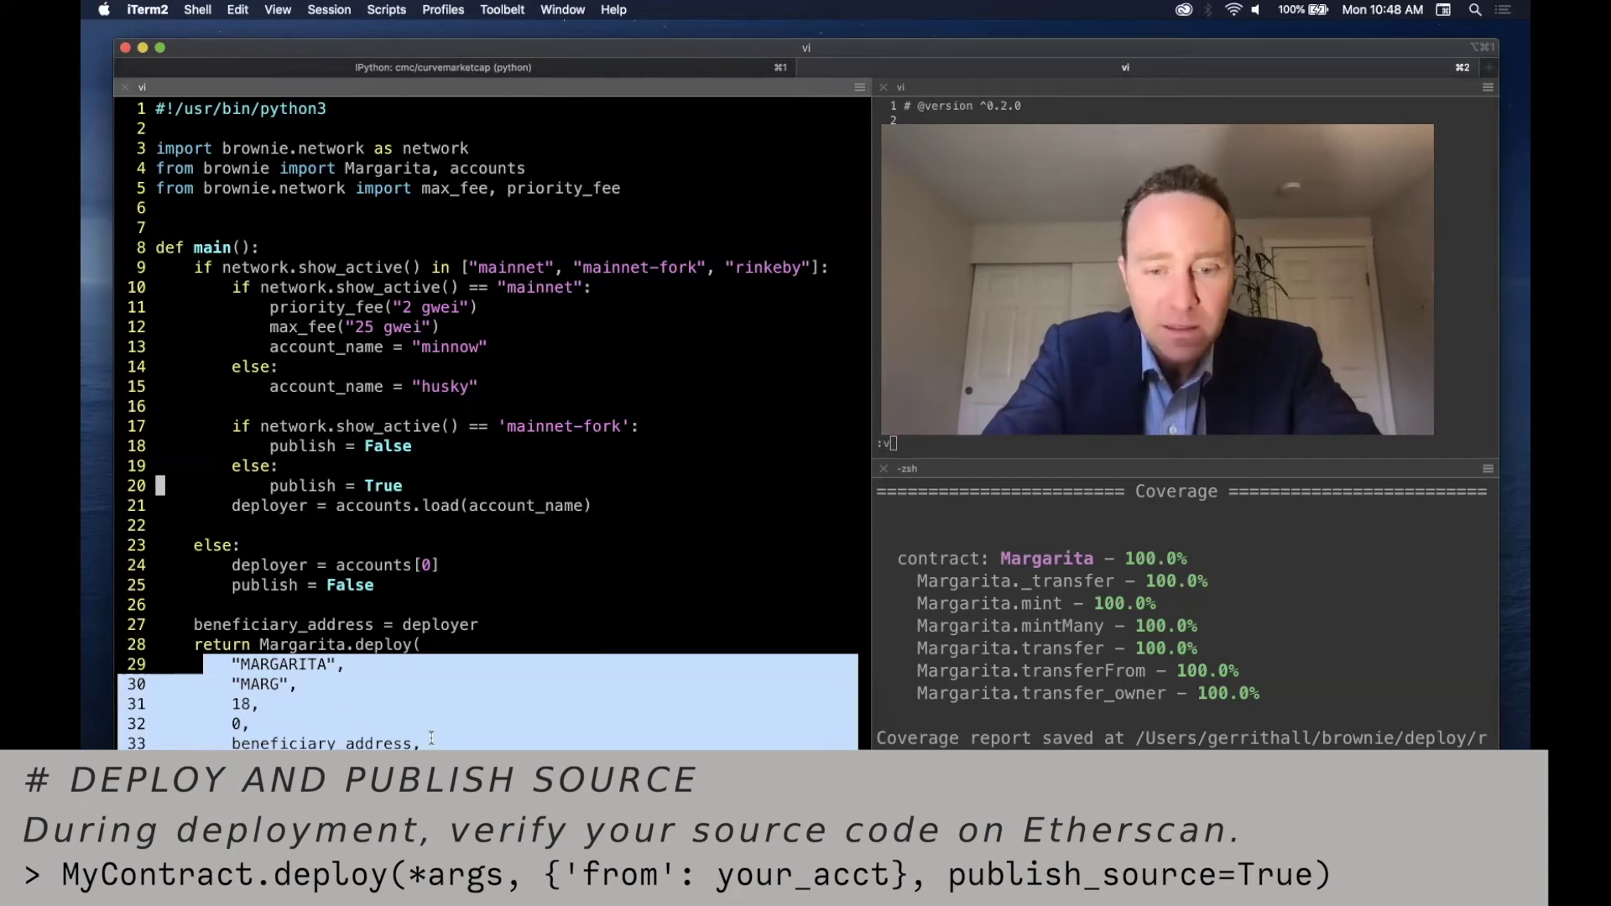
left_click(431, 736)
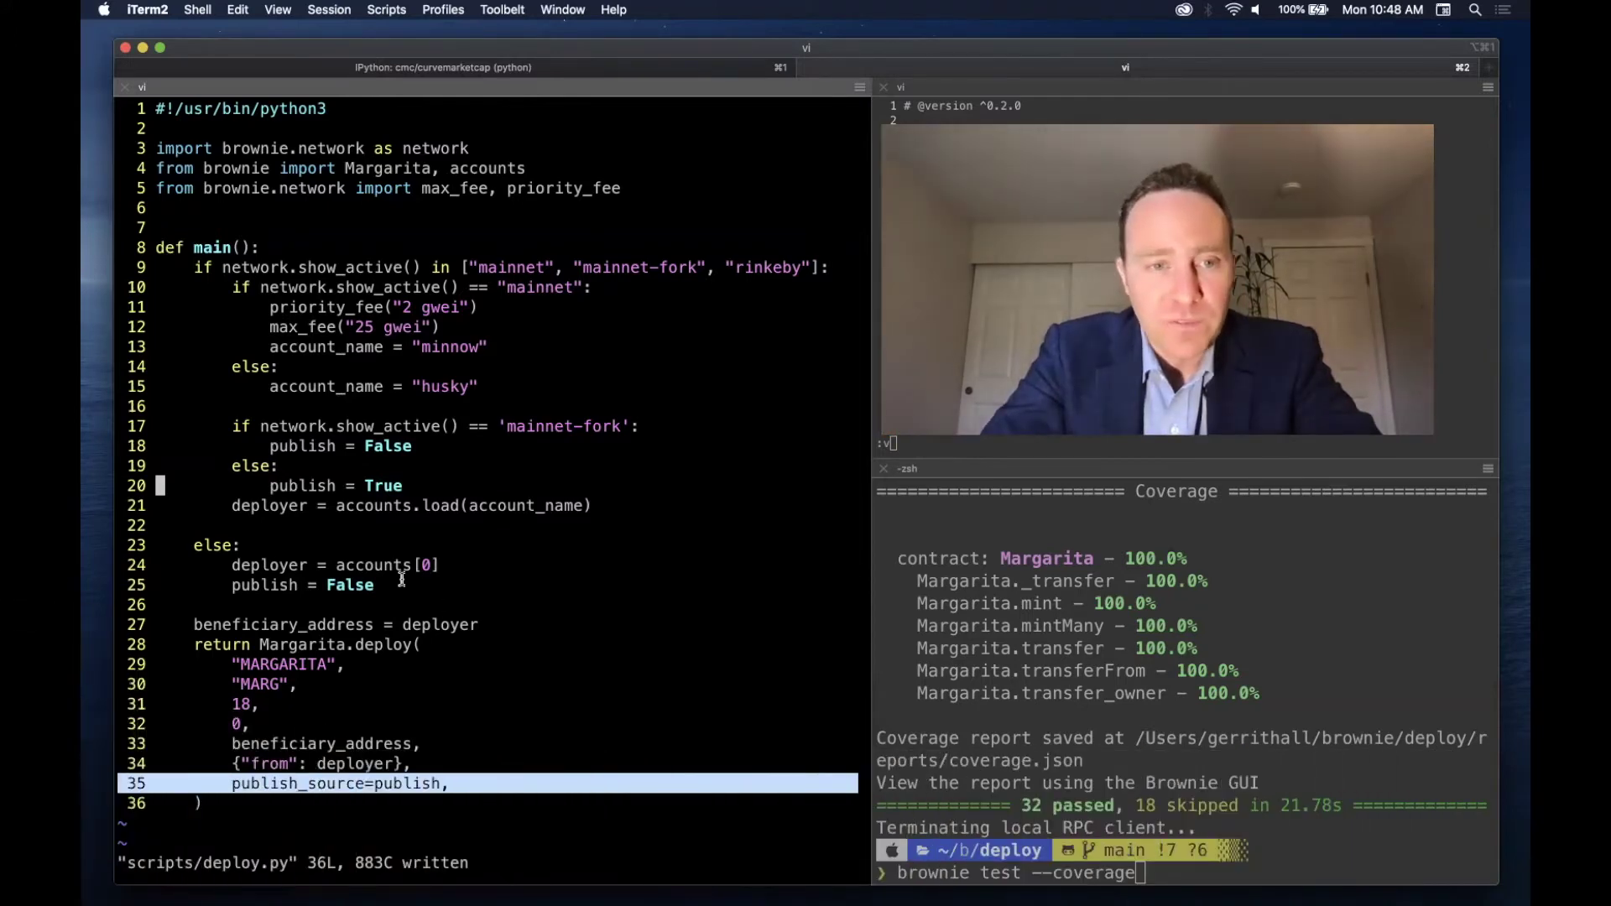
key("$")
- Change line 20 of deploy.py to publish = False, save, and quit vim
key("a")
key("BackSpace")
key("BackSpace")
key("BackSpace")
key("BackSpace")
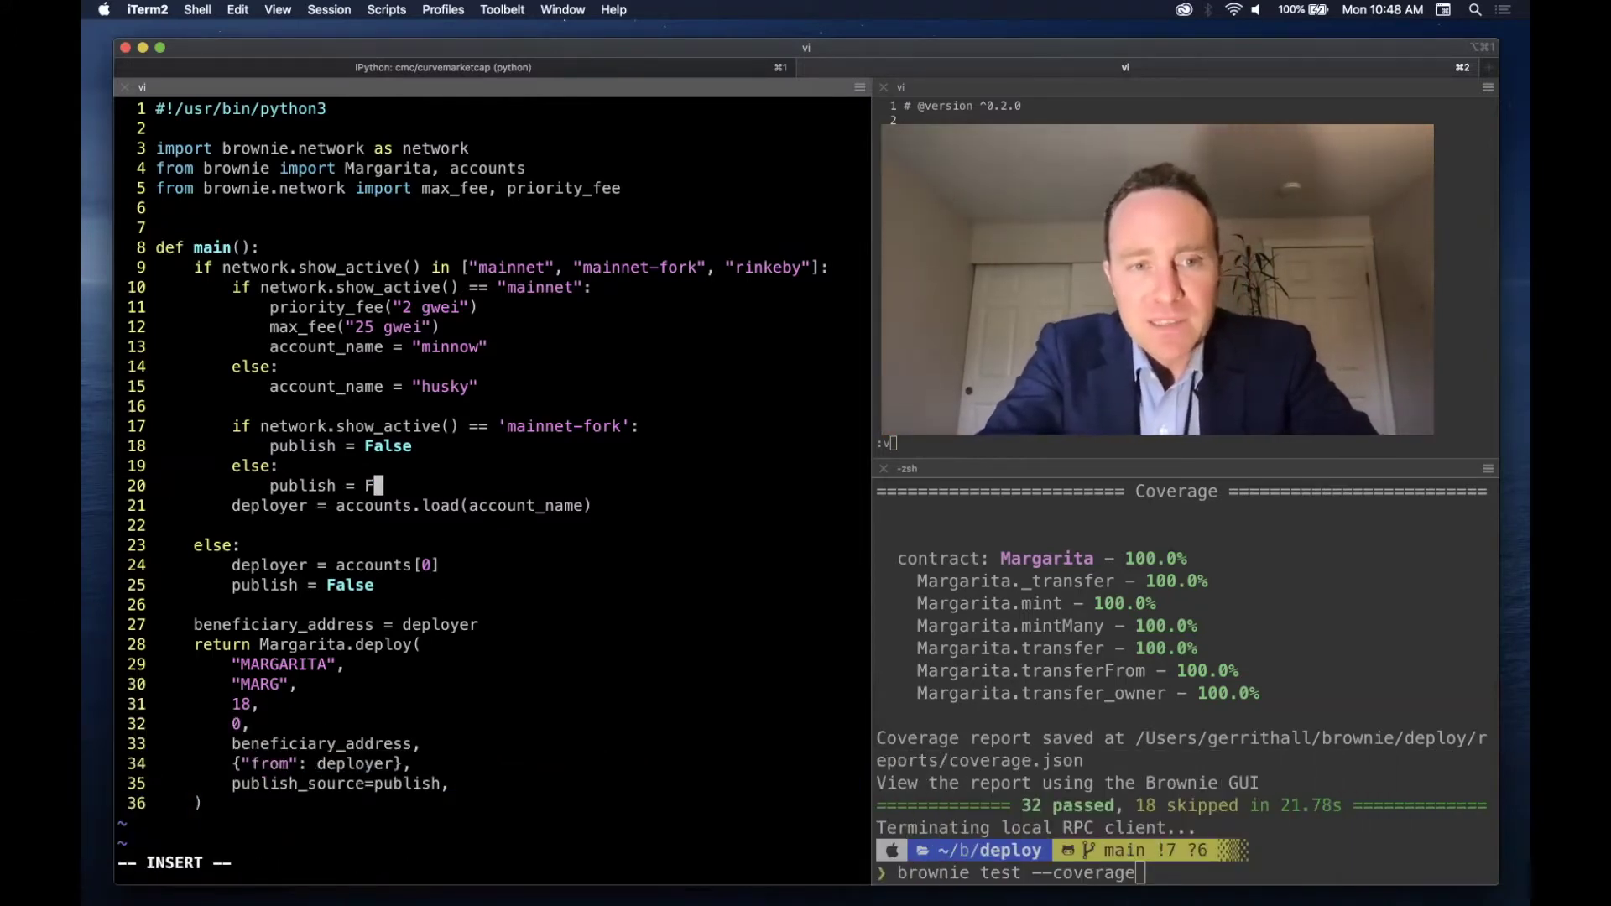
type("False")
key("Escape")
type(":w")
key("Return")
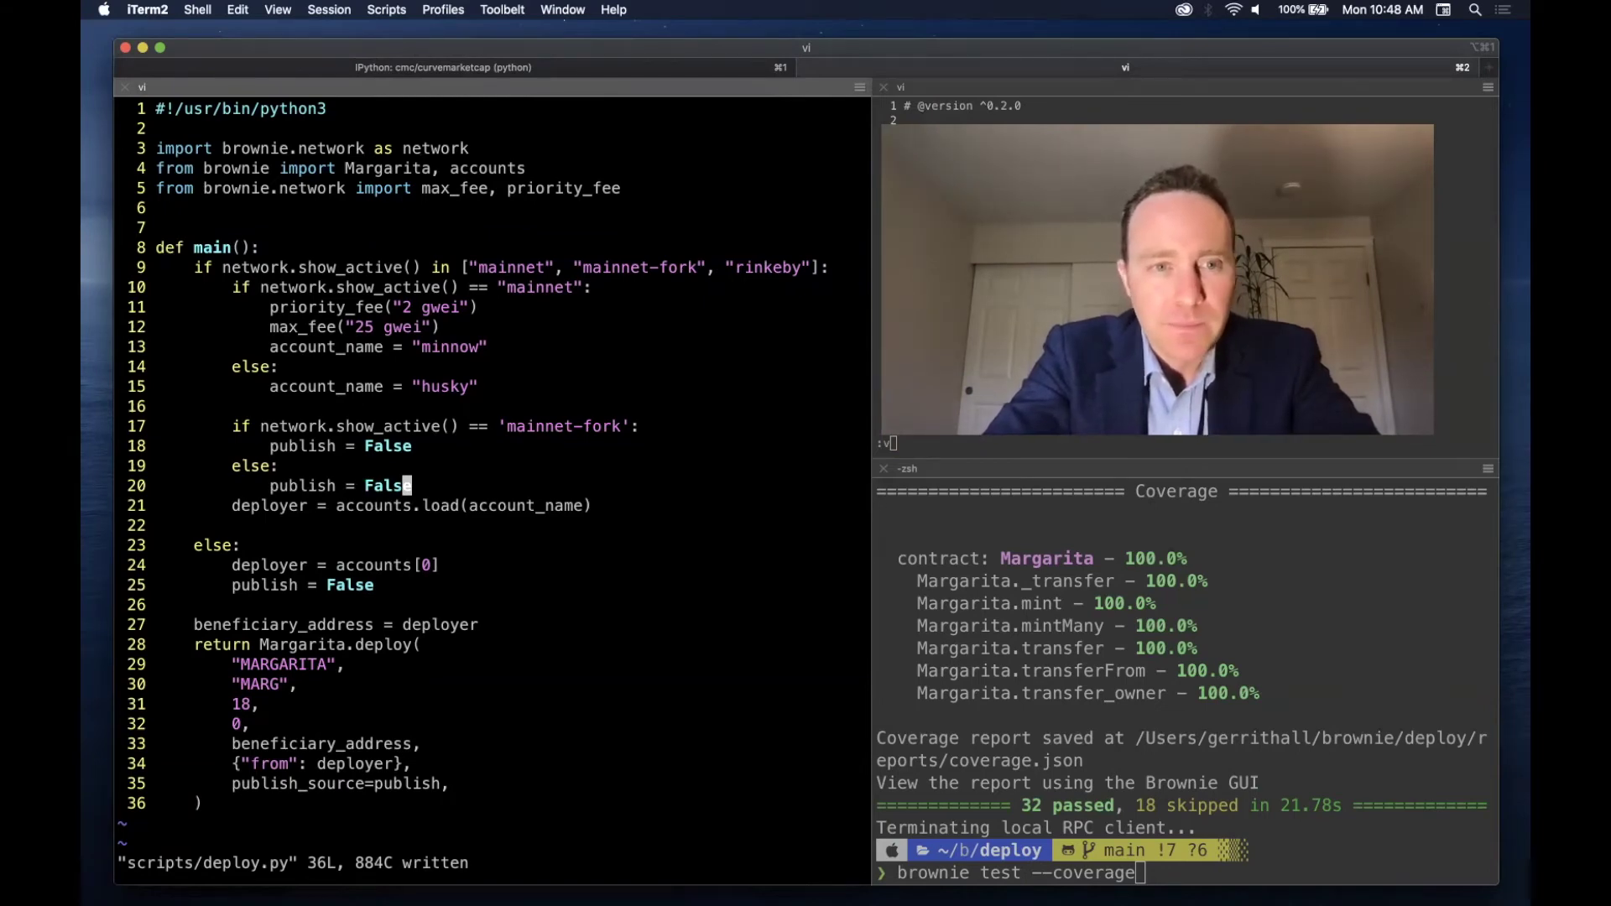
type(":q")
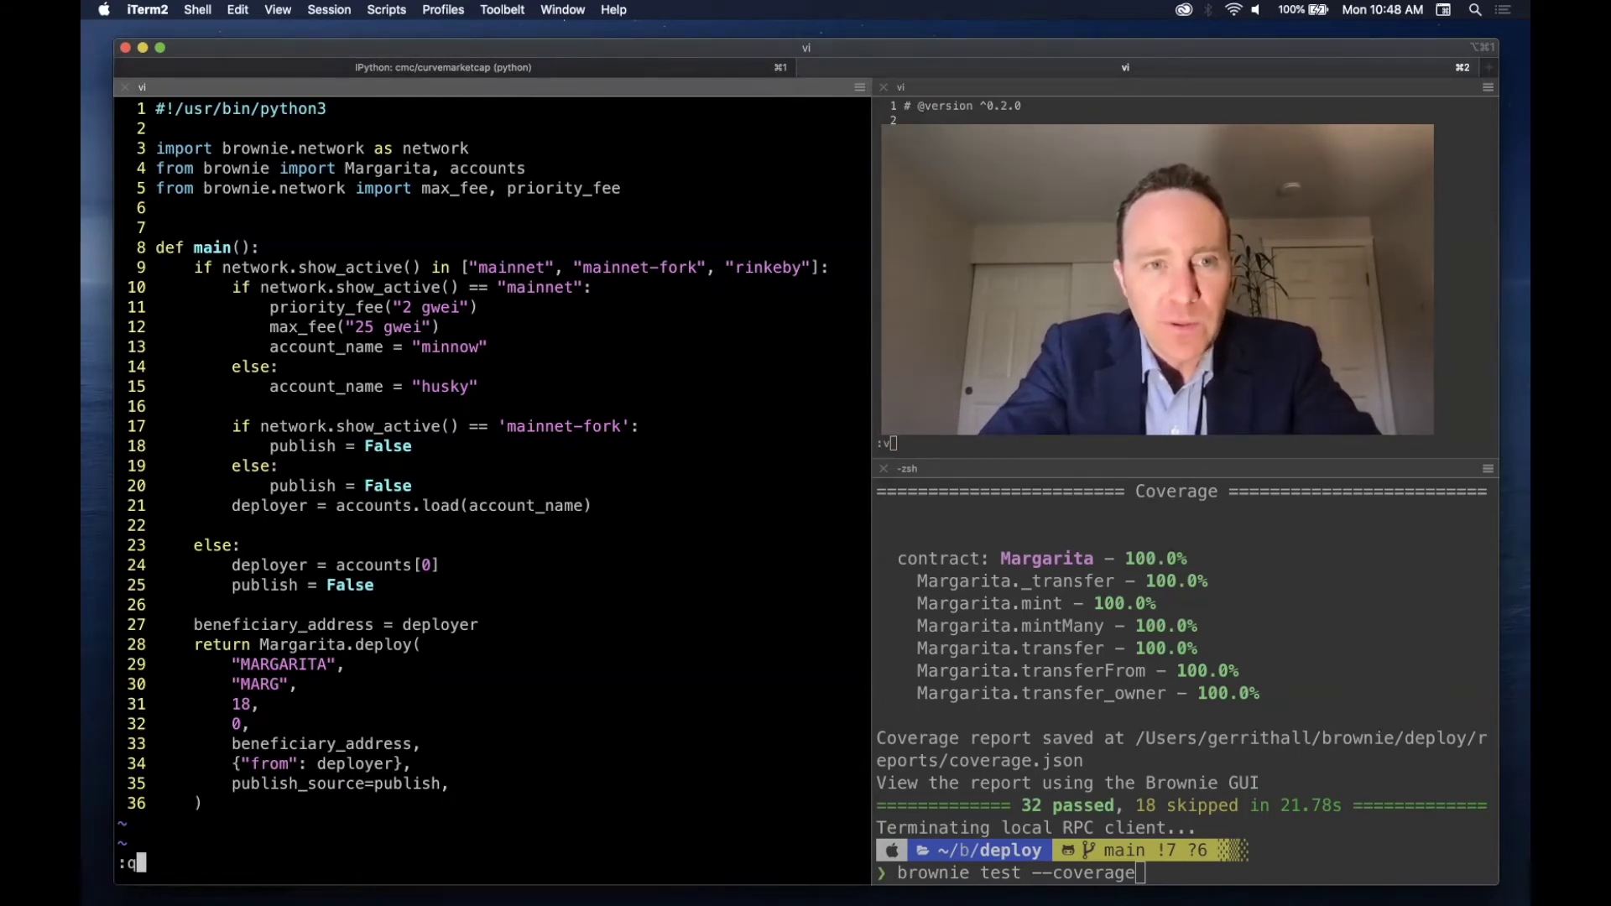
key("Return")
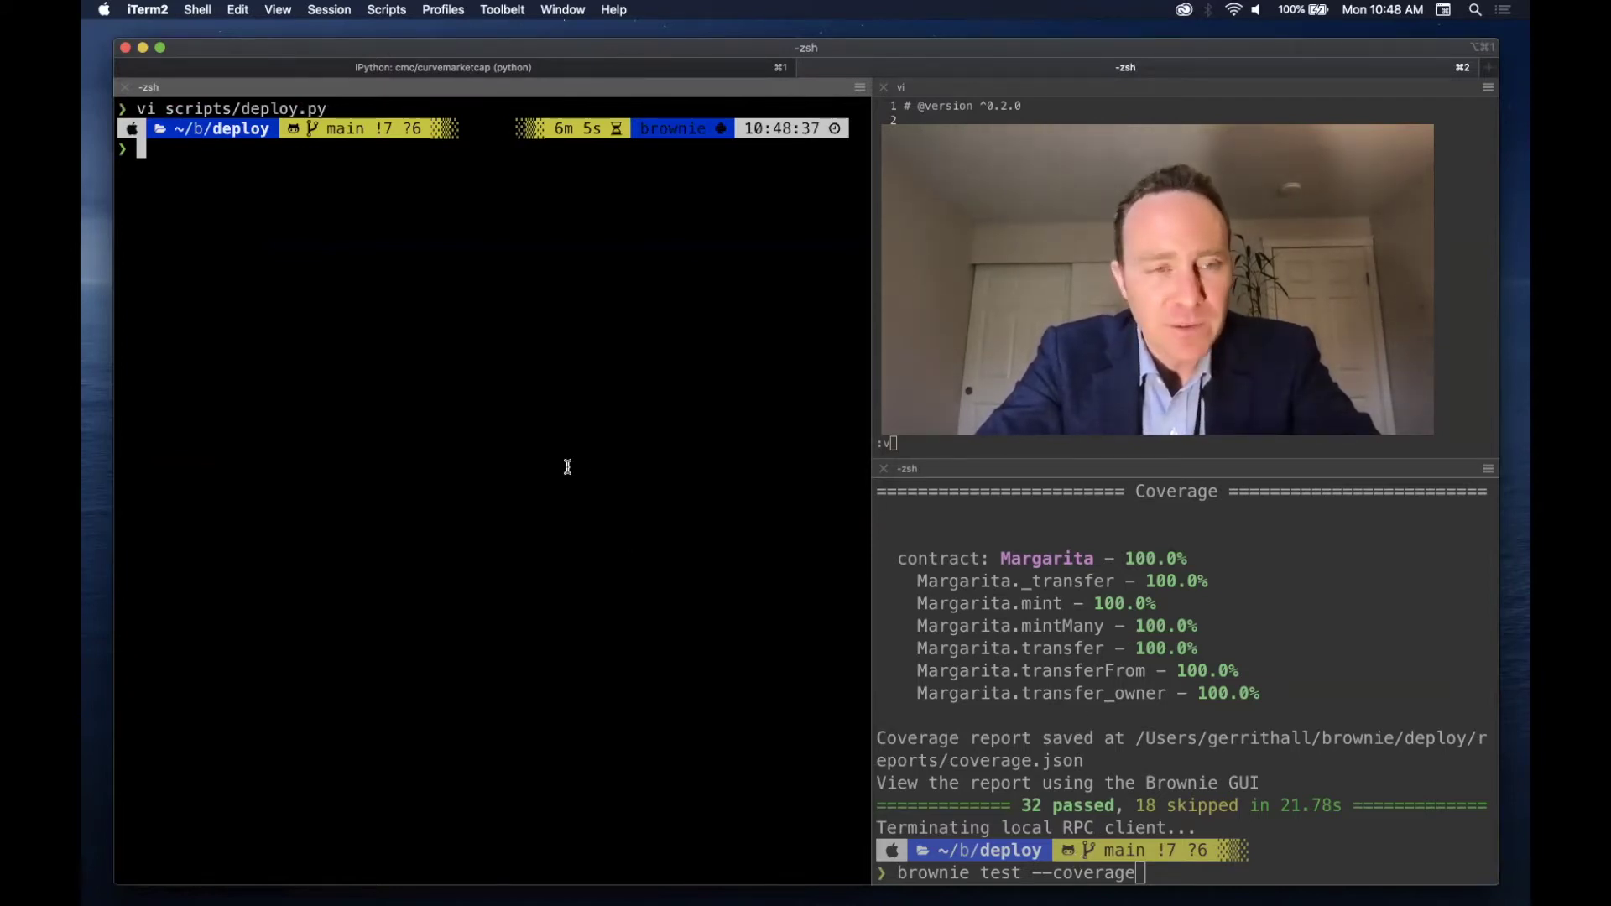
type("brownie ru")
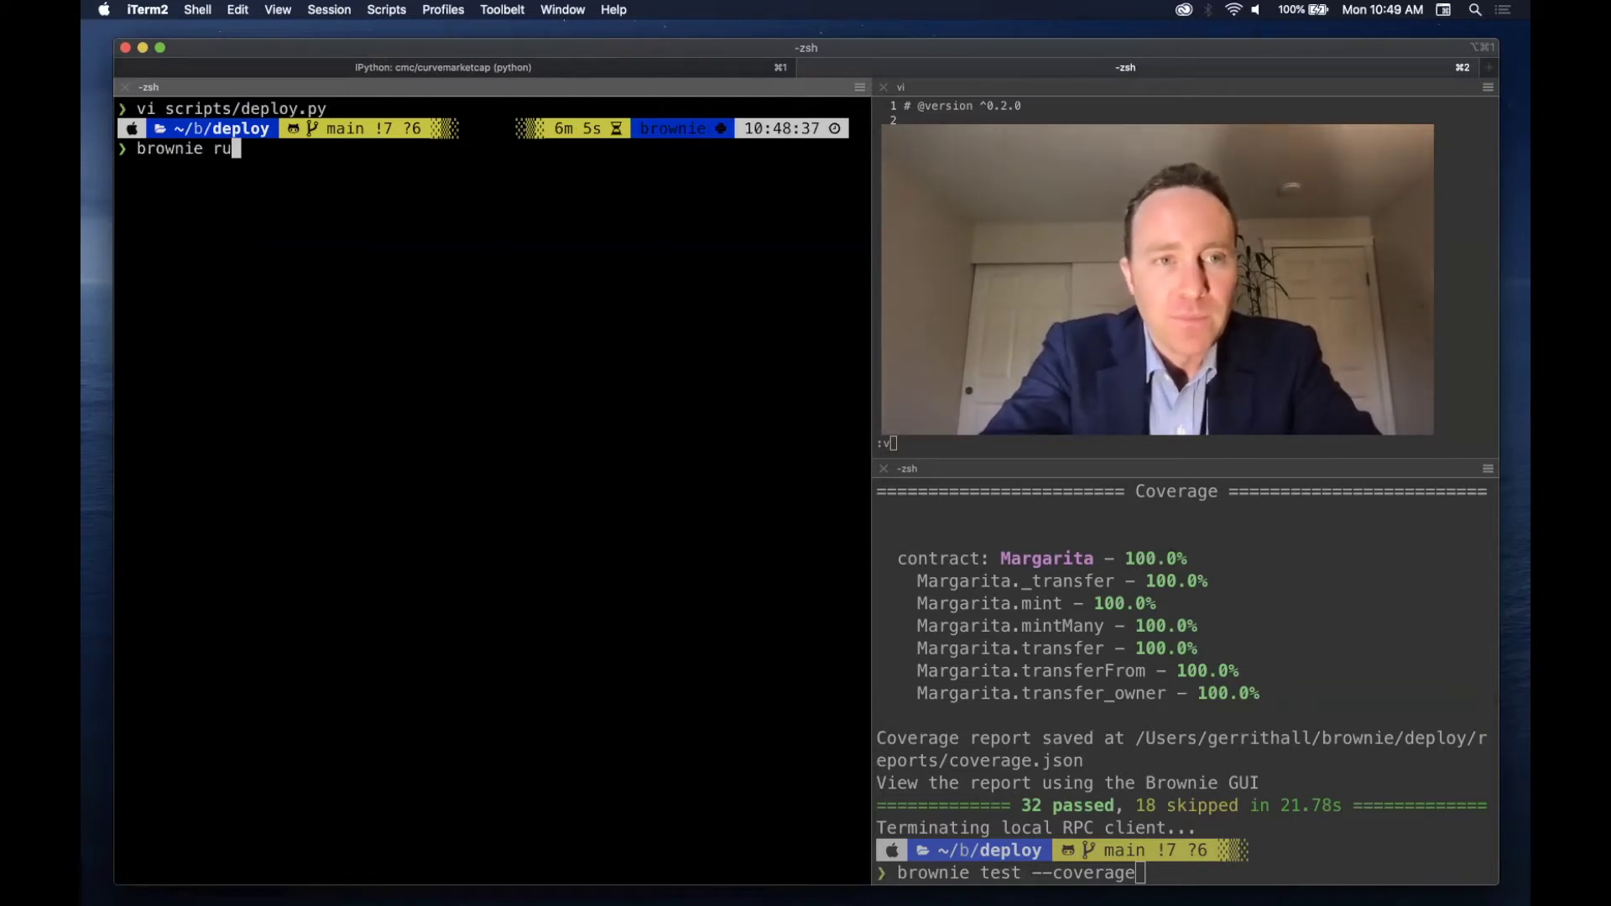
type("n deploy -I")
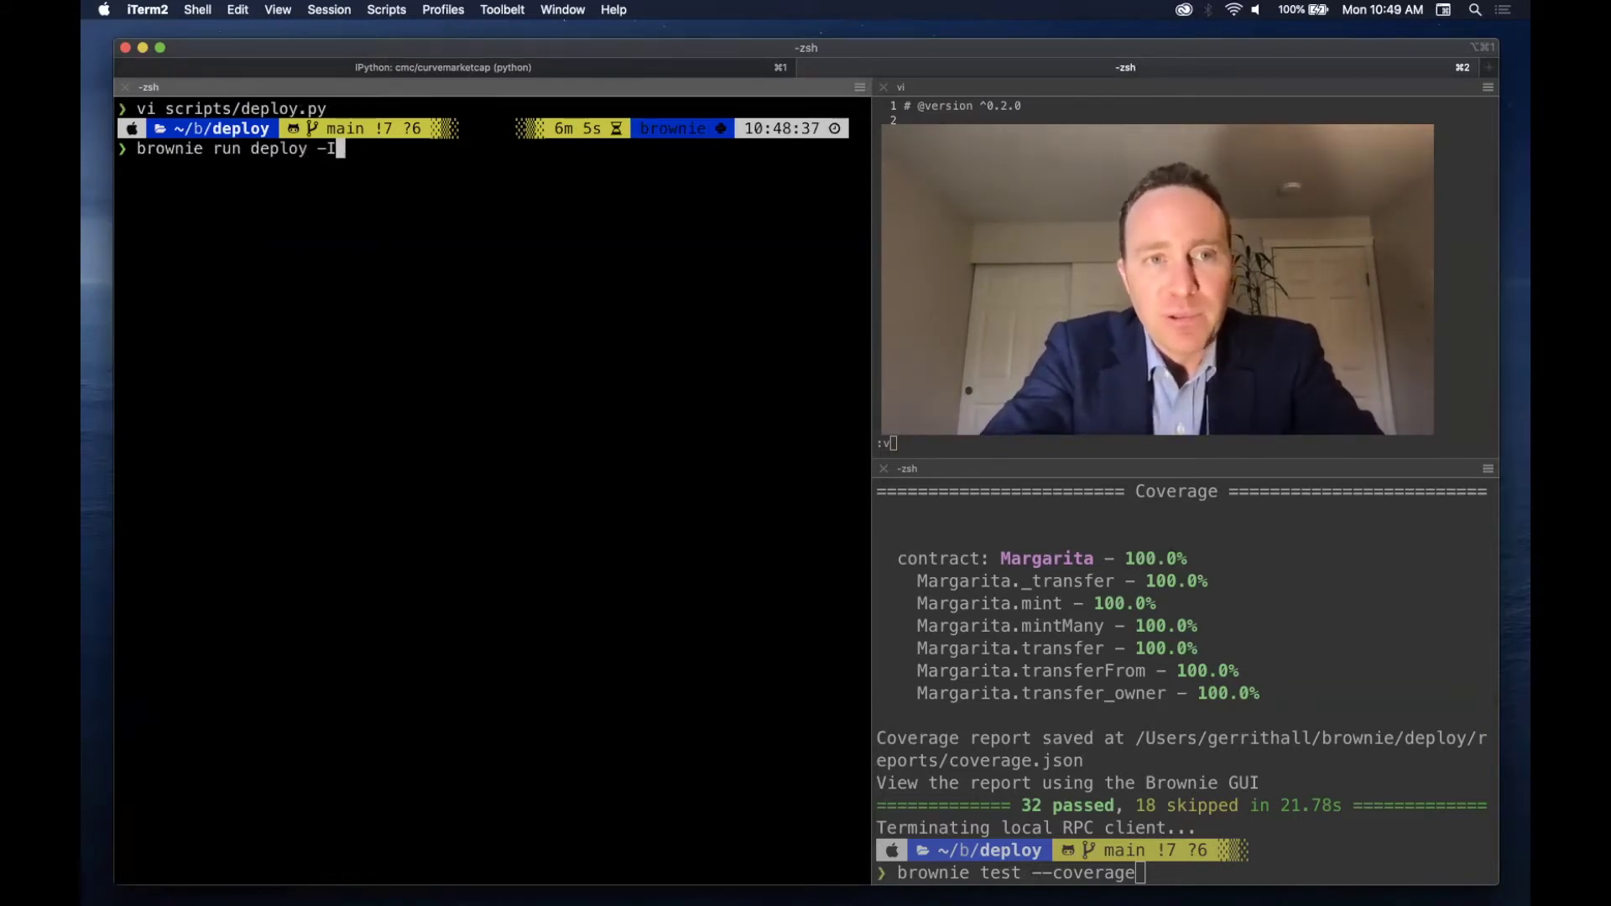
- Deploy Margarita locally with `brownie run deploy -I`, list Margarita, and run('deploy') again
key("Return")
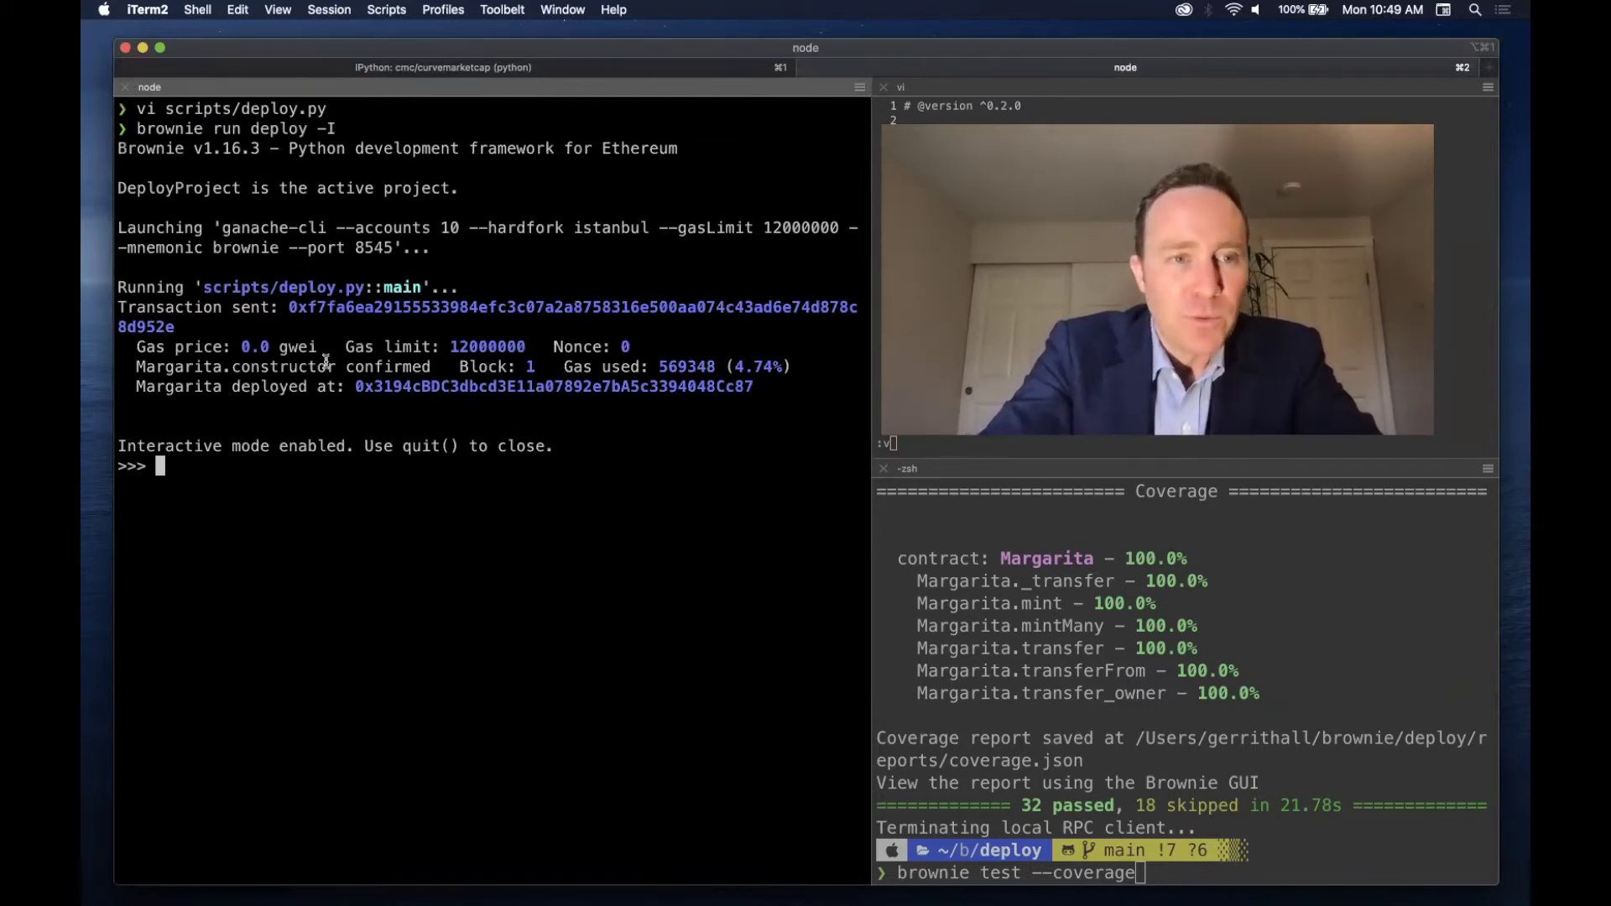
type("Mar")
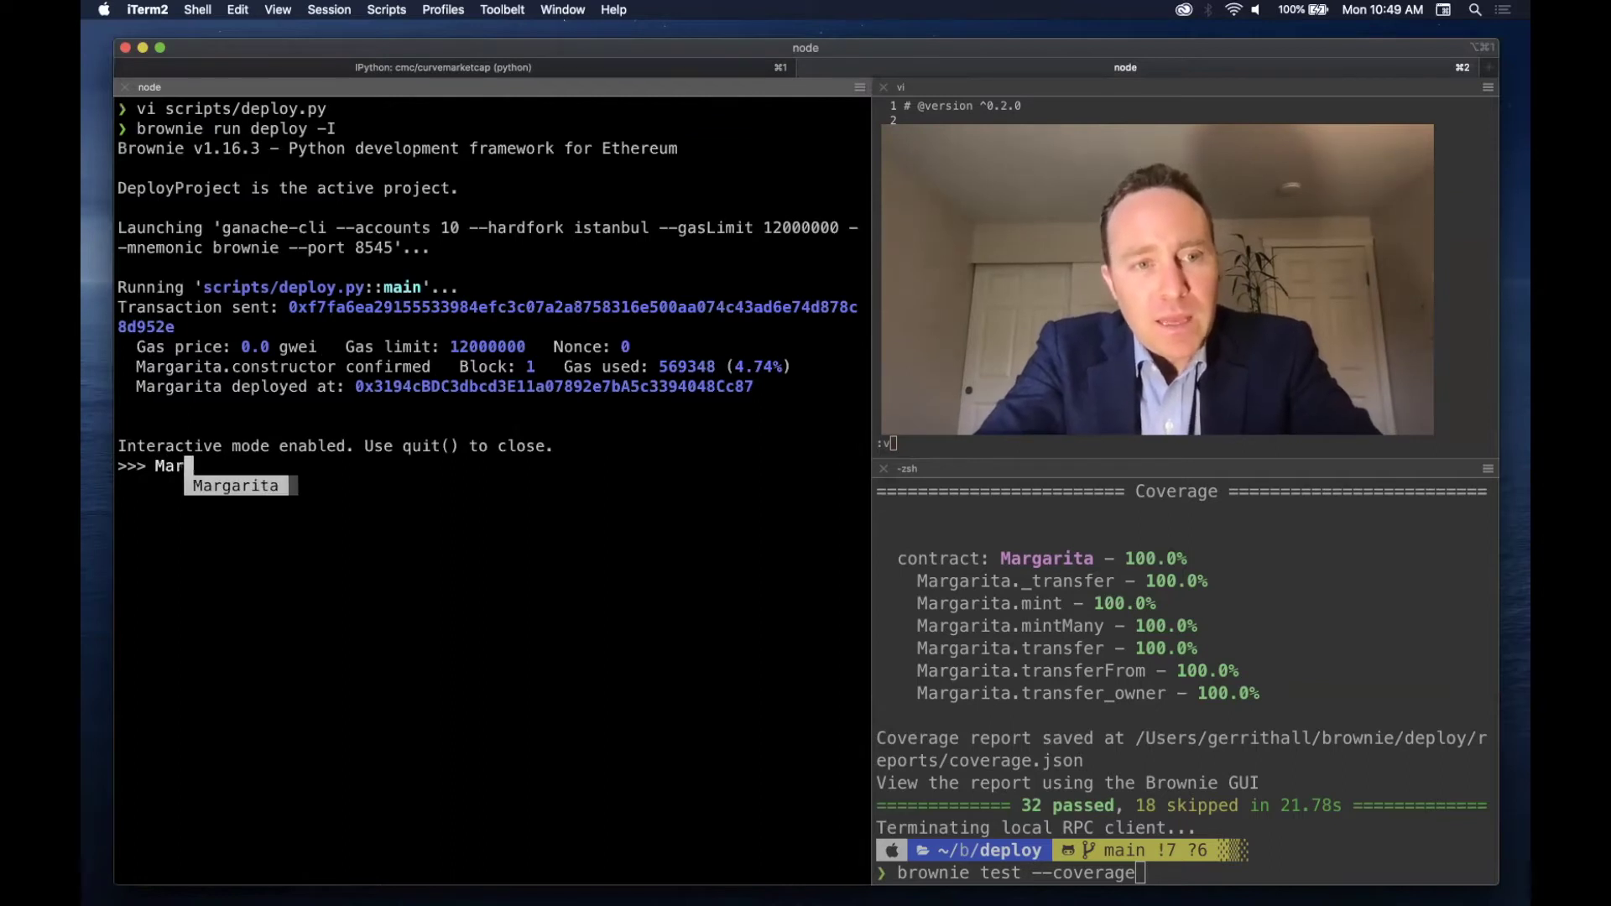
type("gait")
key("BackSpace")
key("BackSpace")
type("rita")
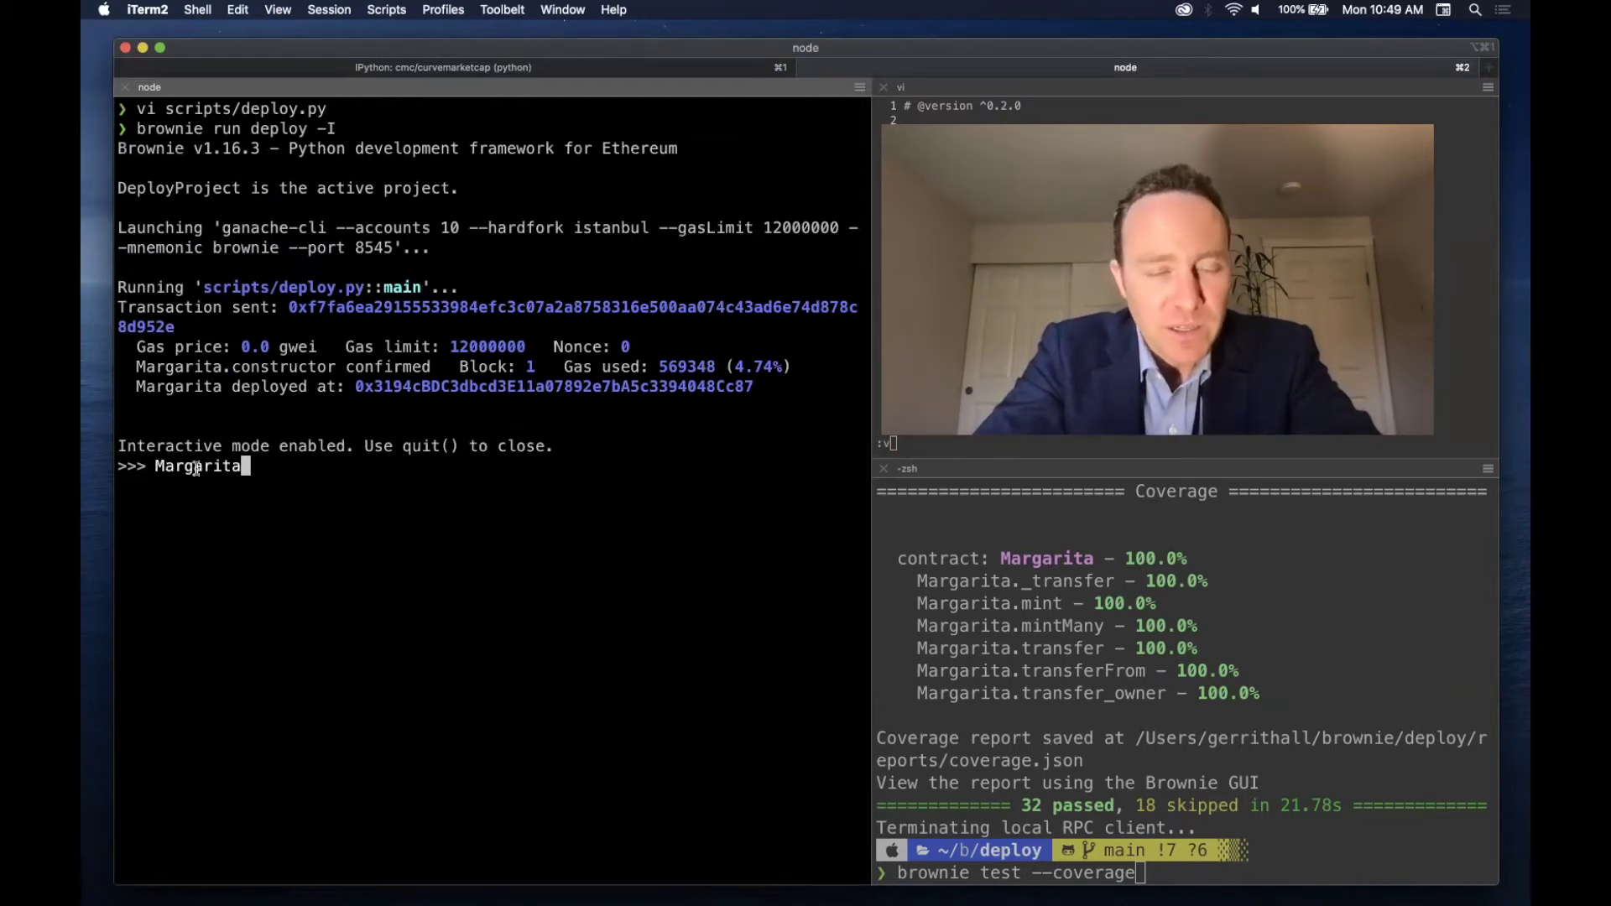
key("Return")
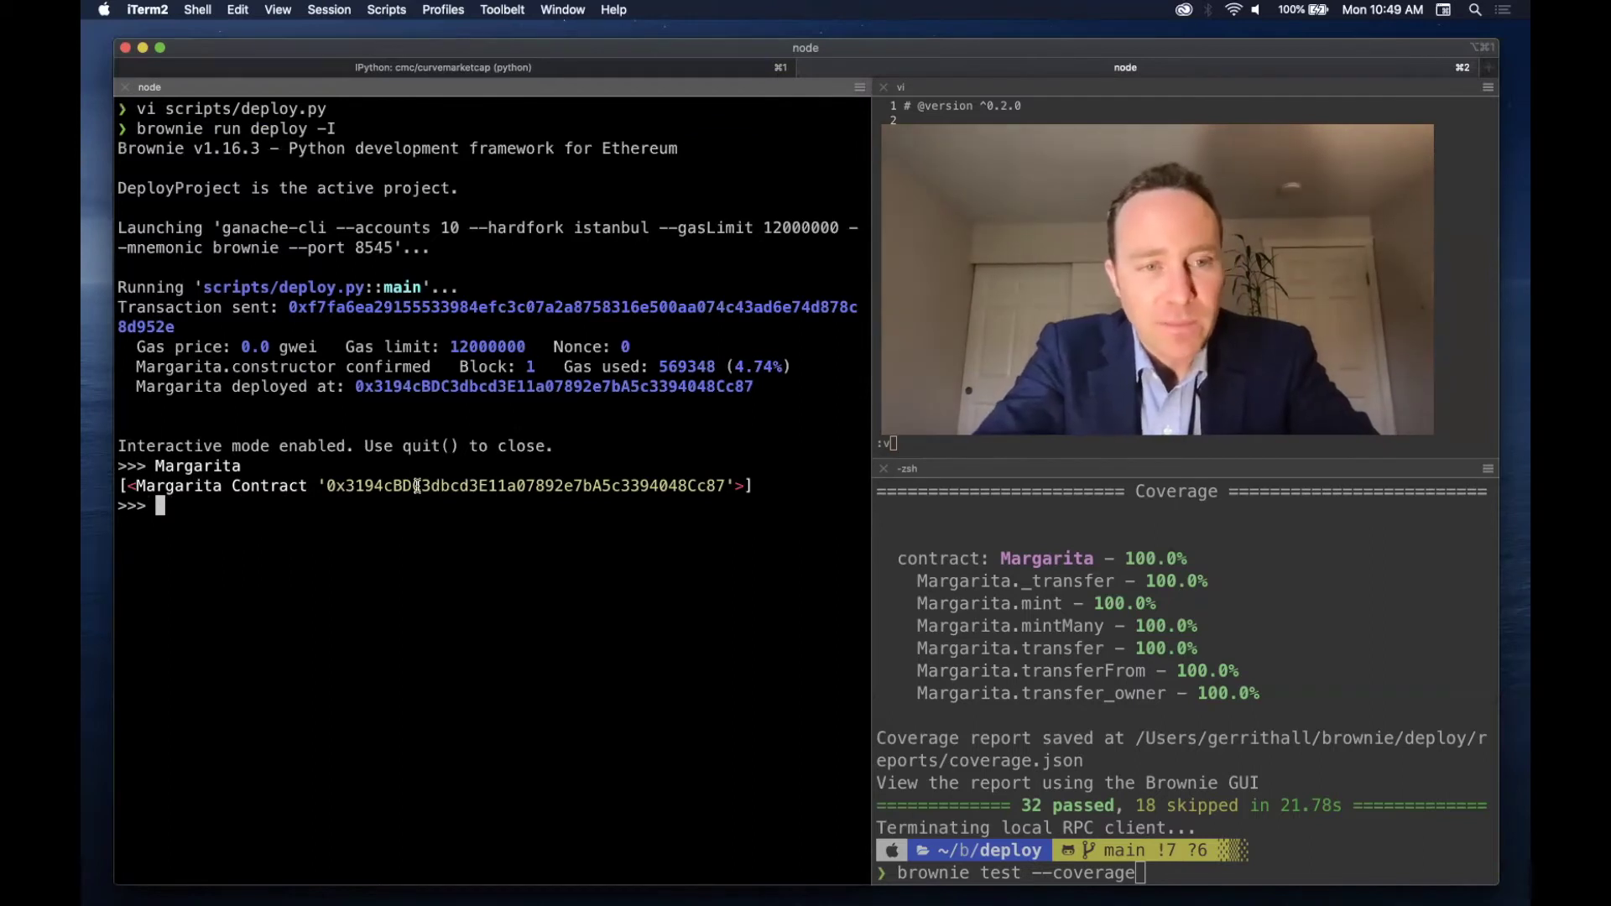
type("run(")
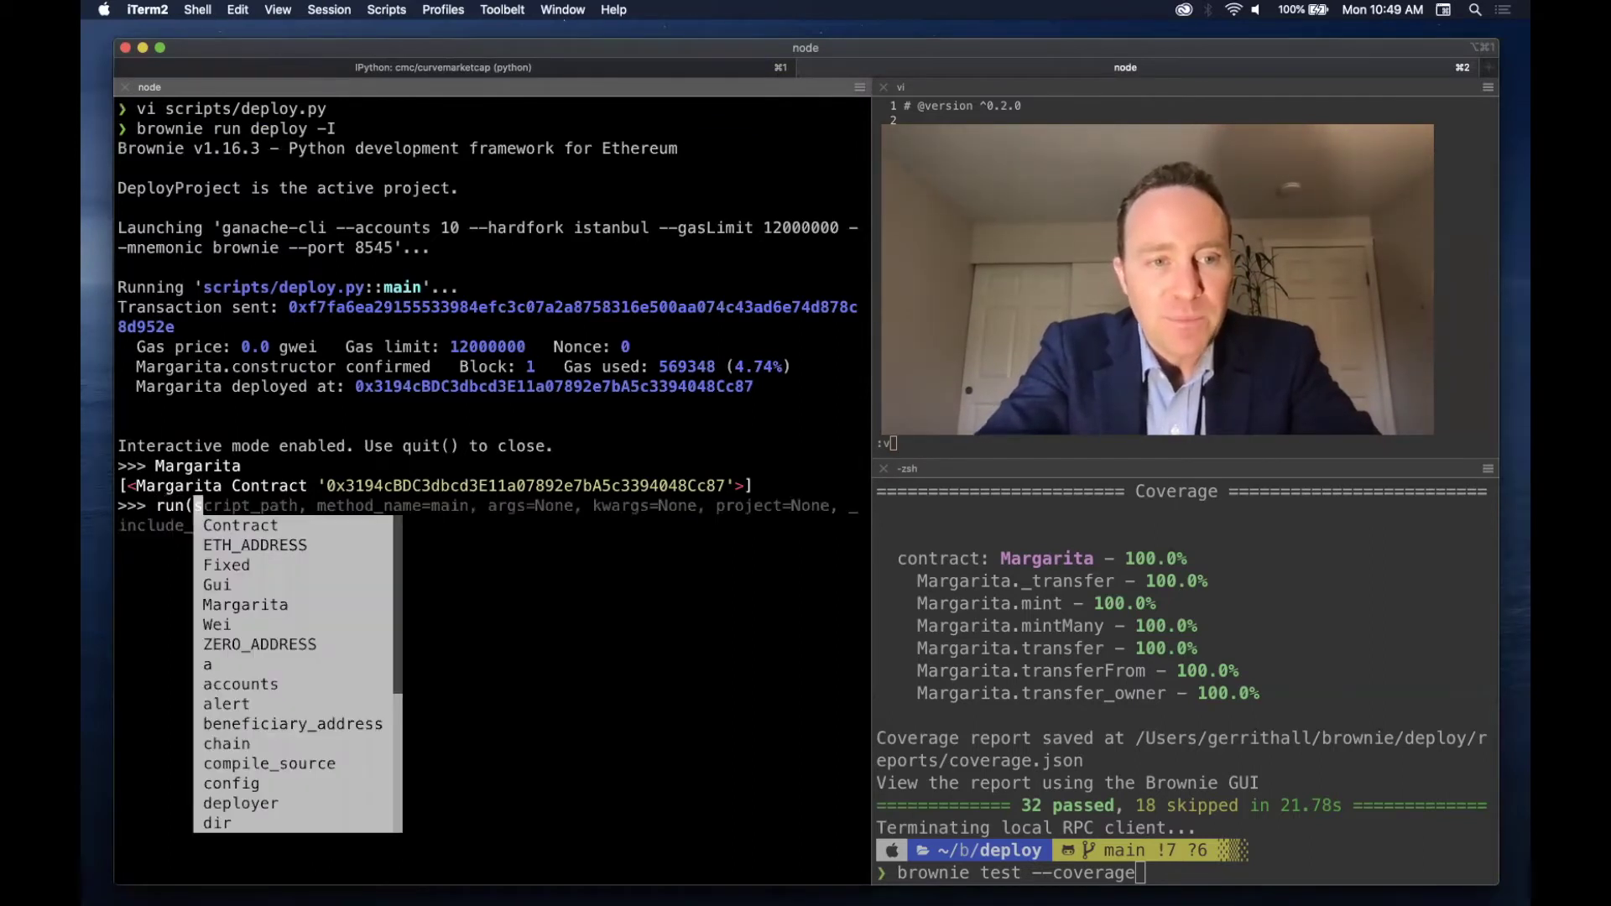
type("'deploy')")
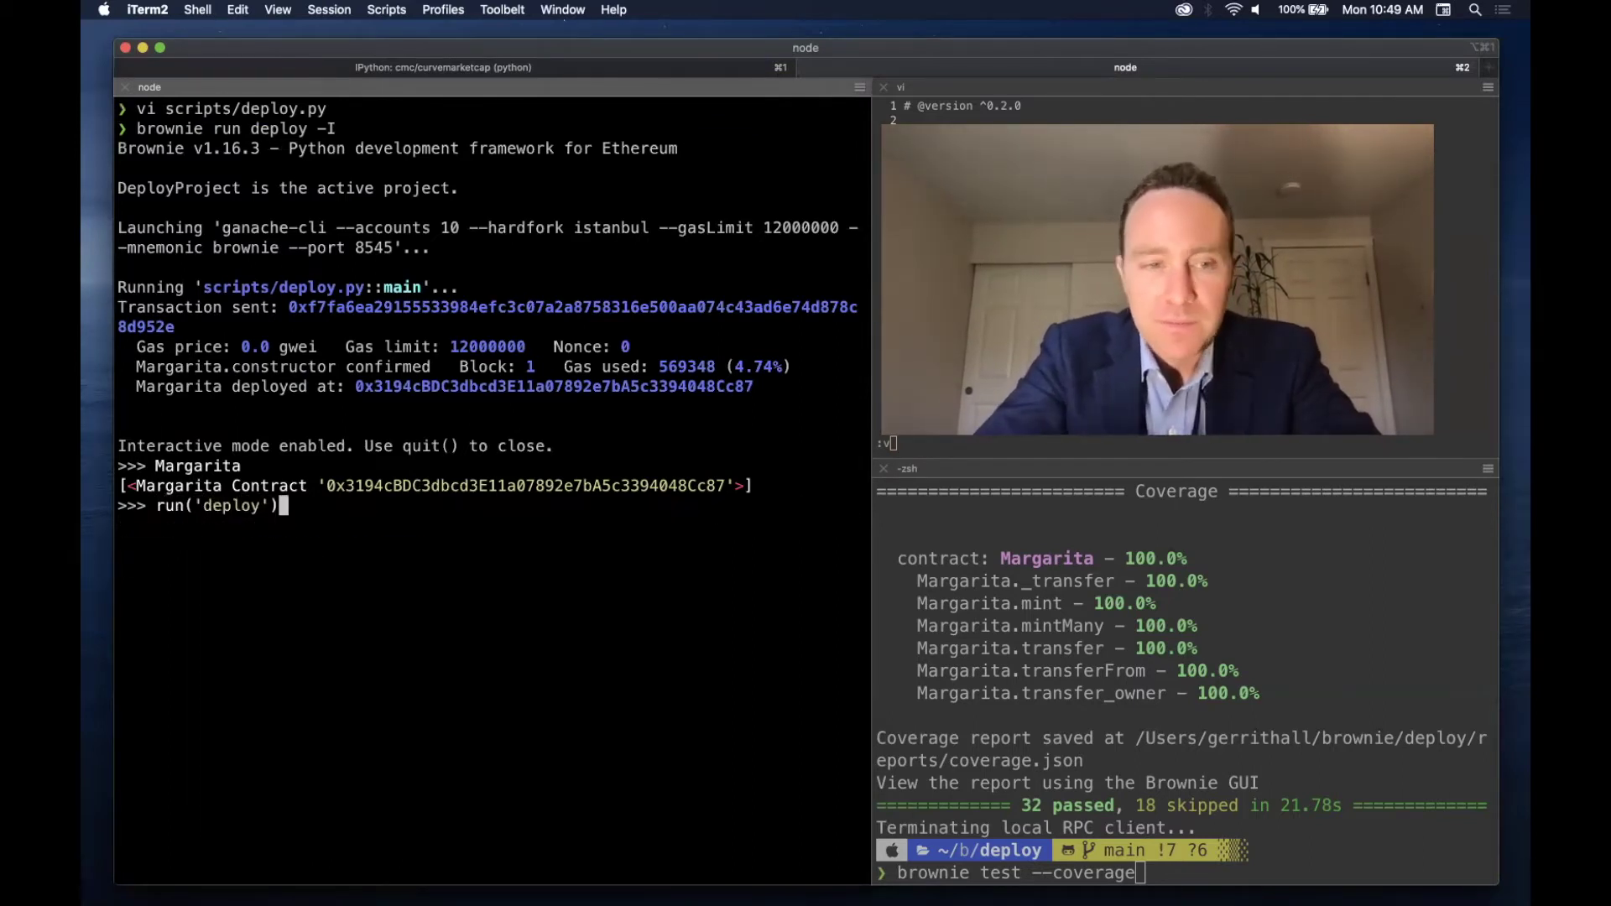
key("Return")
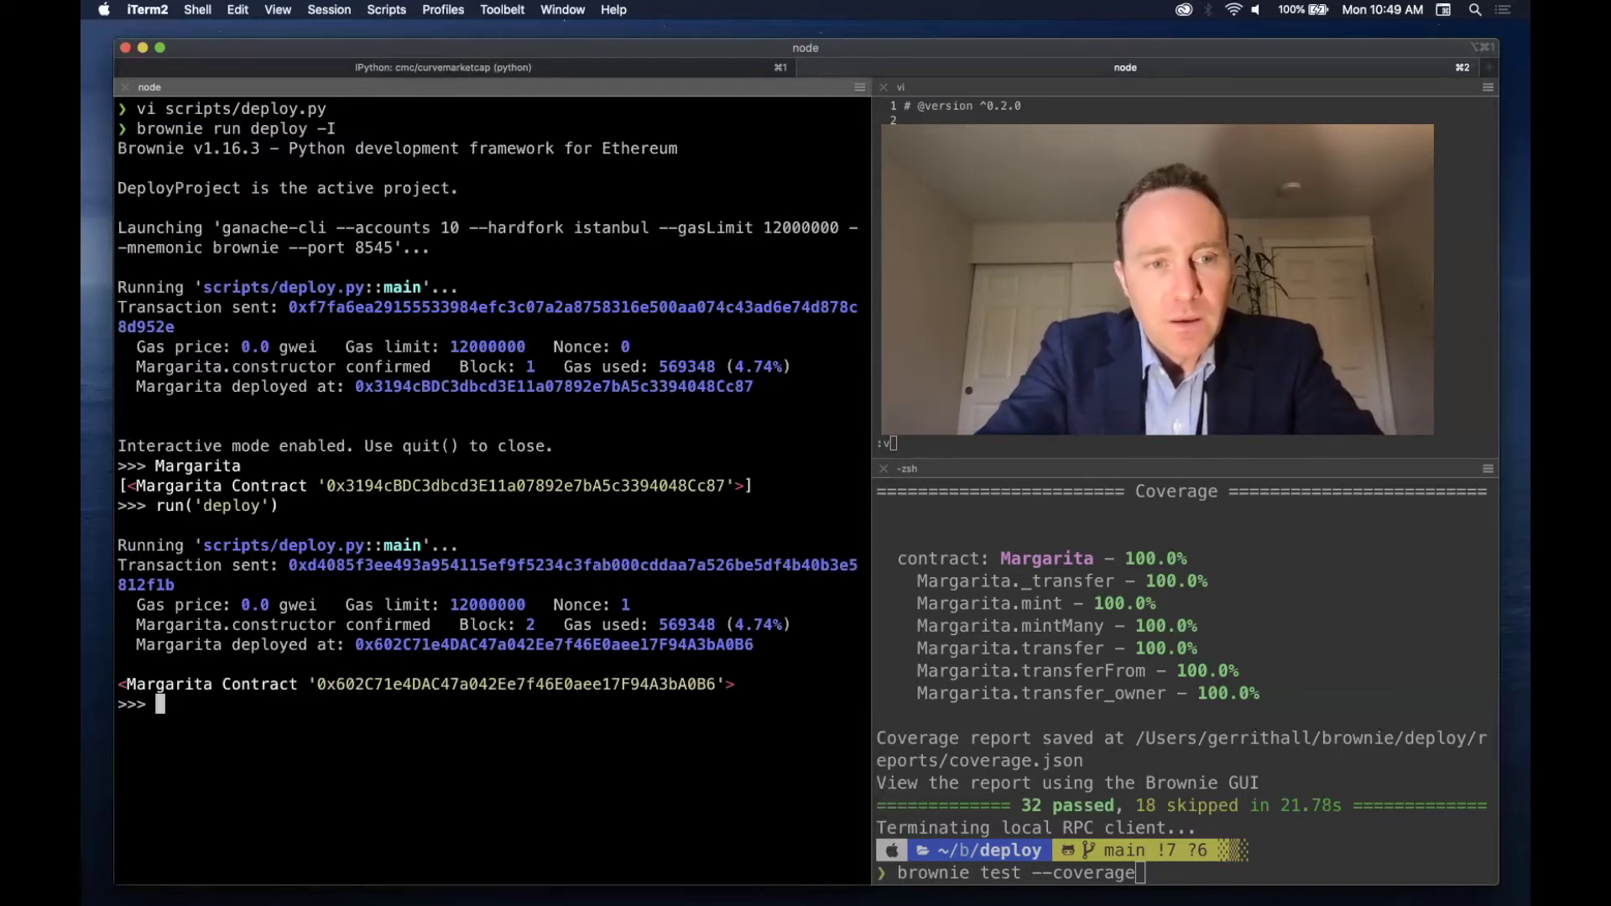
type("Margarita")
- List Margarita contracts, store the latest as m, and check m.symbol() returns MARG
key("Return")
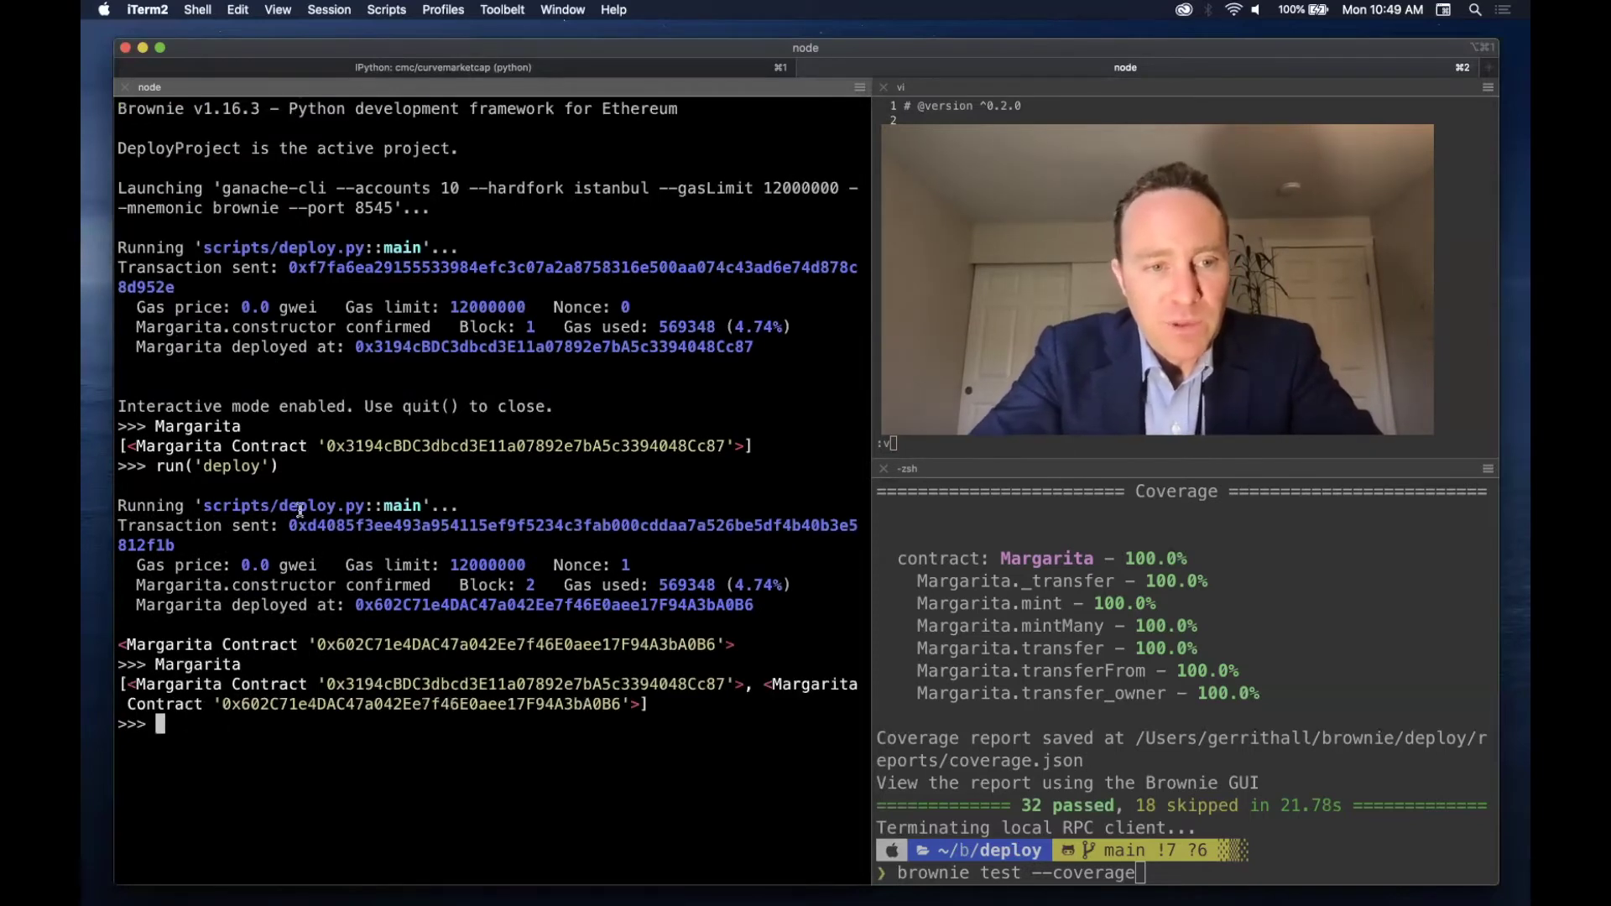
type("m")
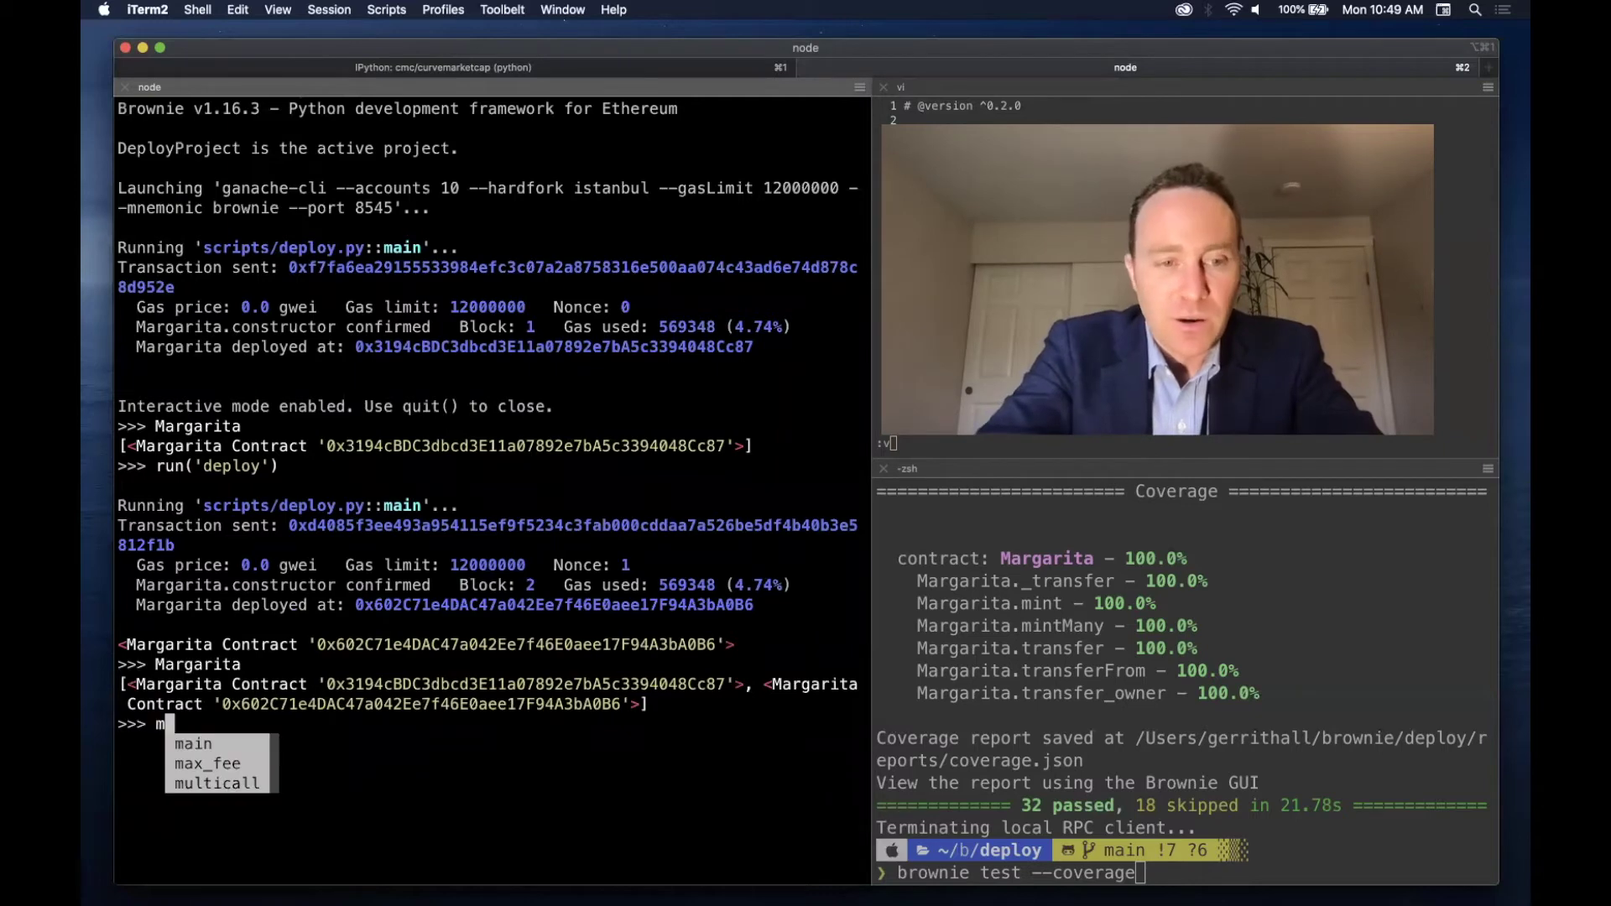
type(" =")
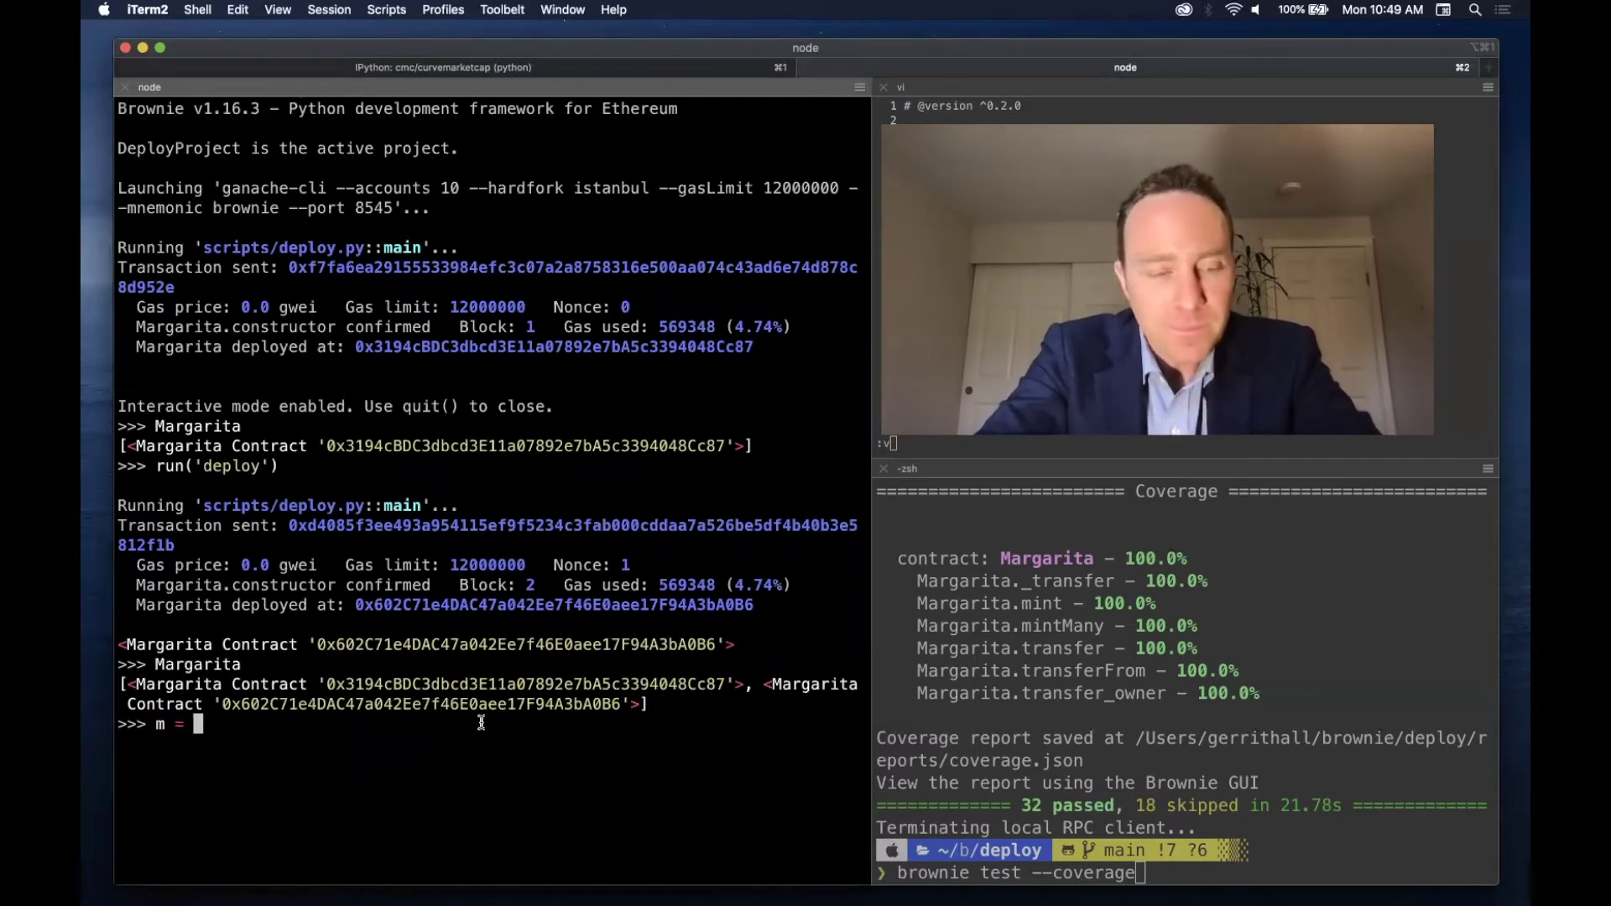
type("Mar")
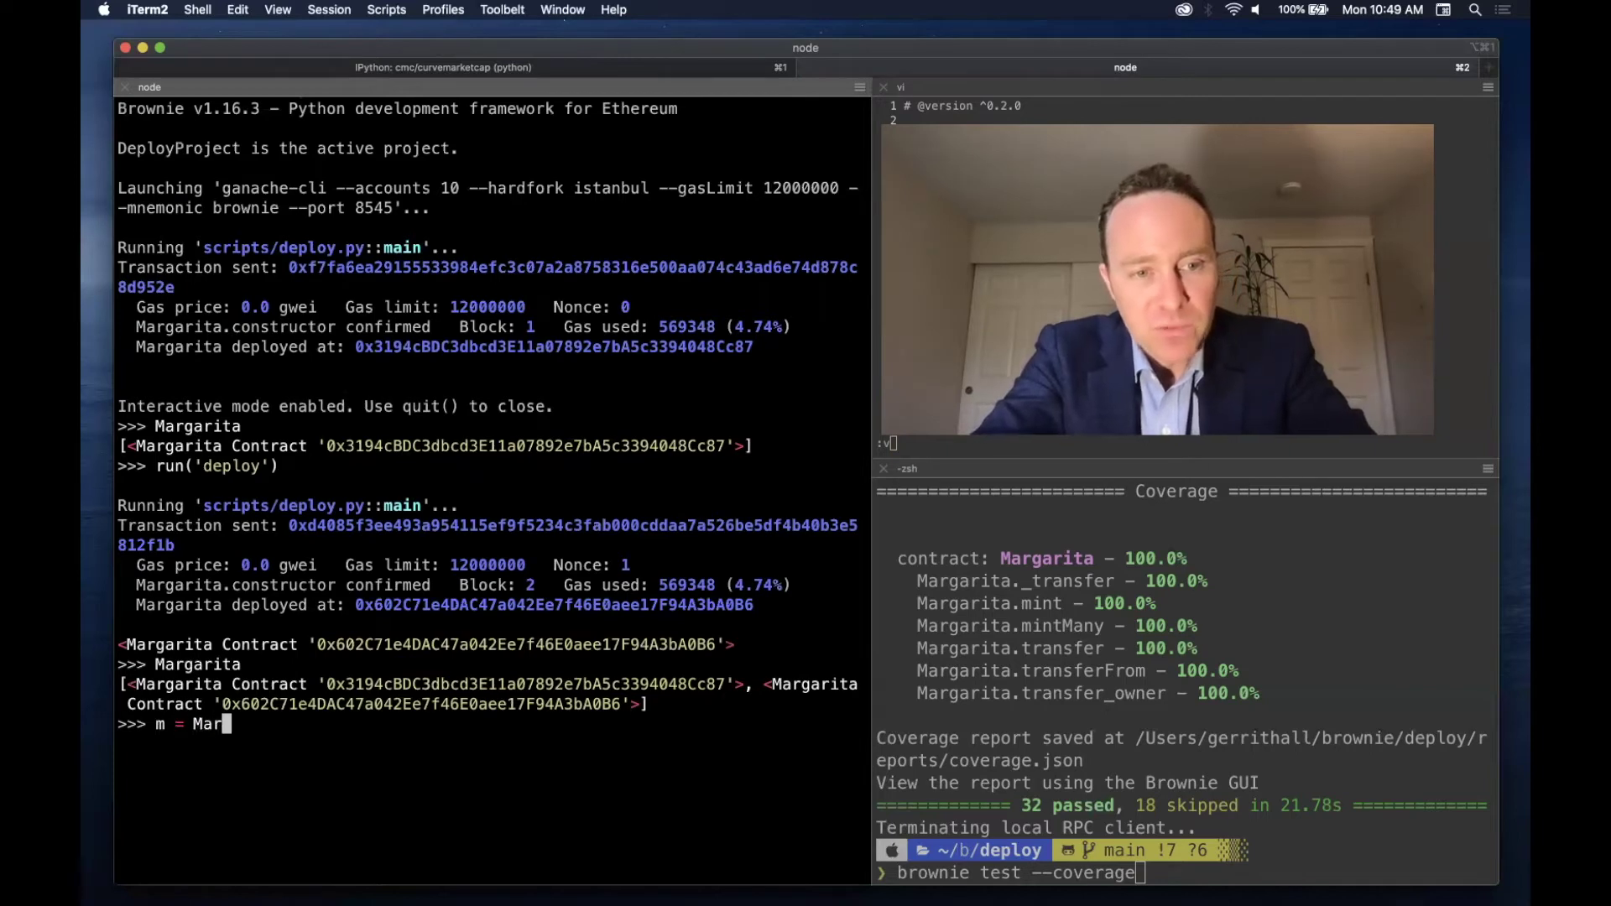
type("garit")
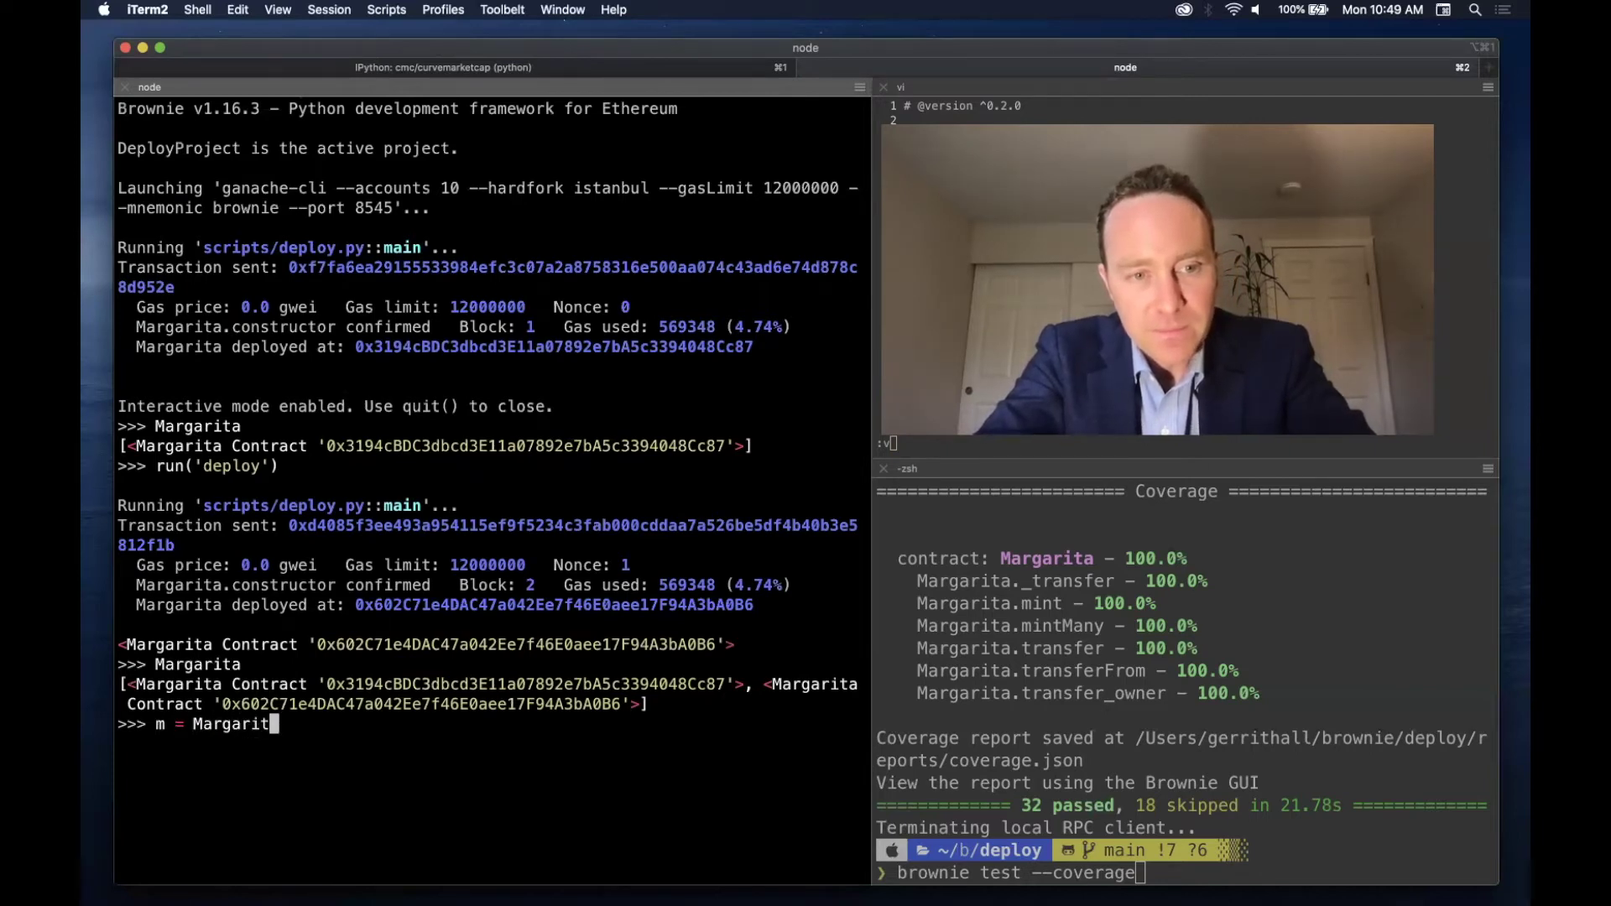
type("a[-1]")
key("Return")
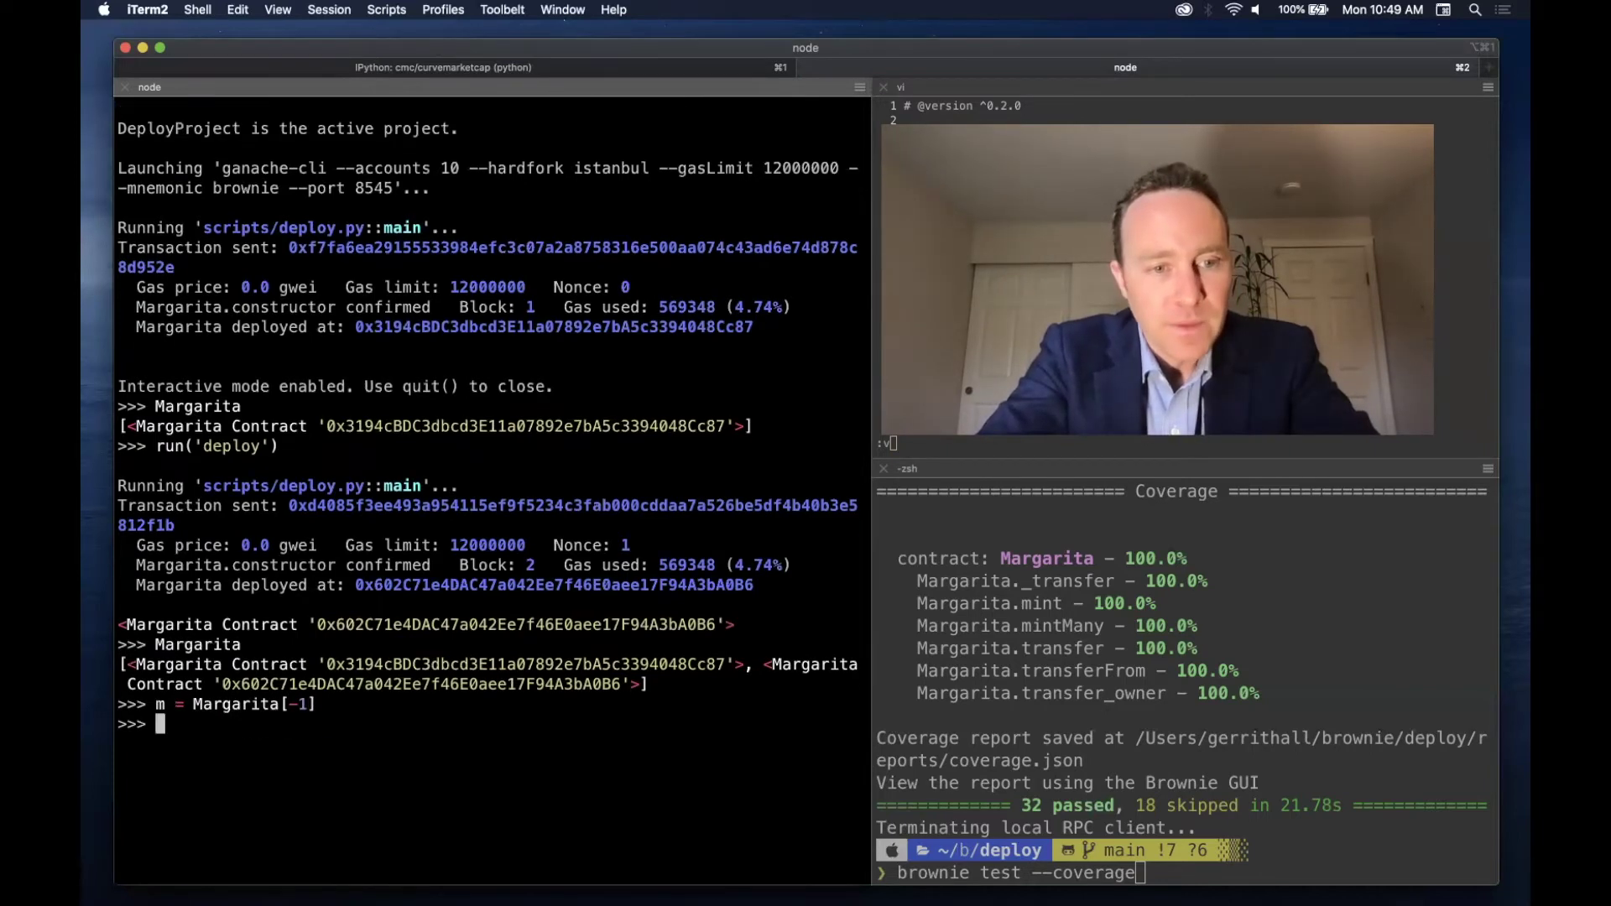
type("m.symbol()")
key("Return")
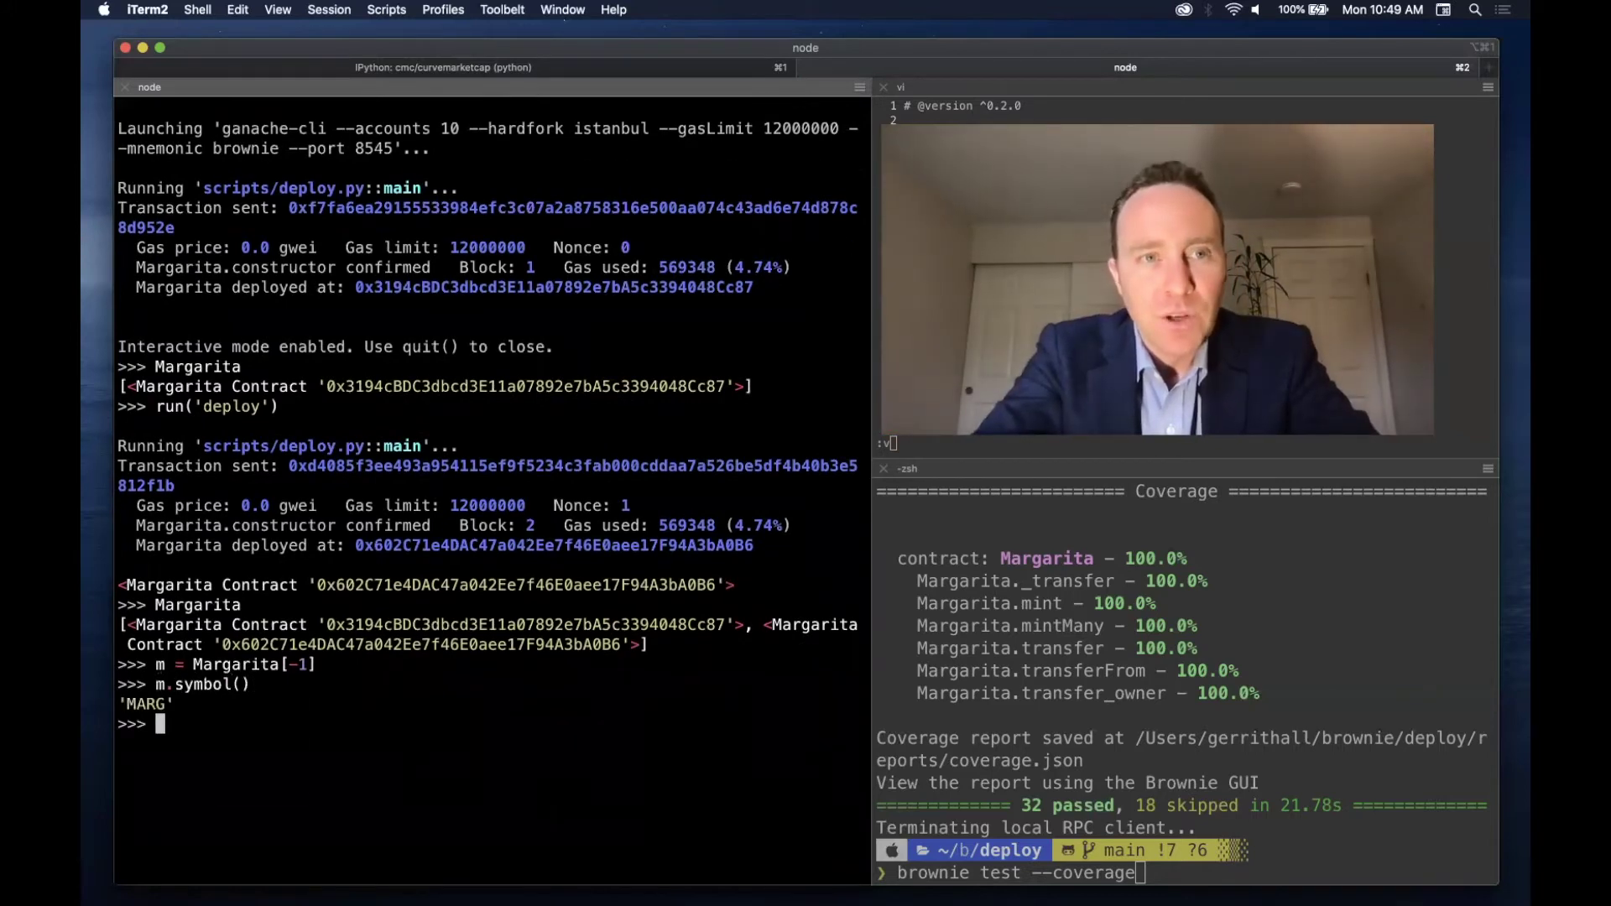
type("m2")
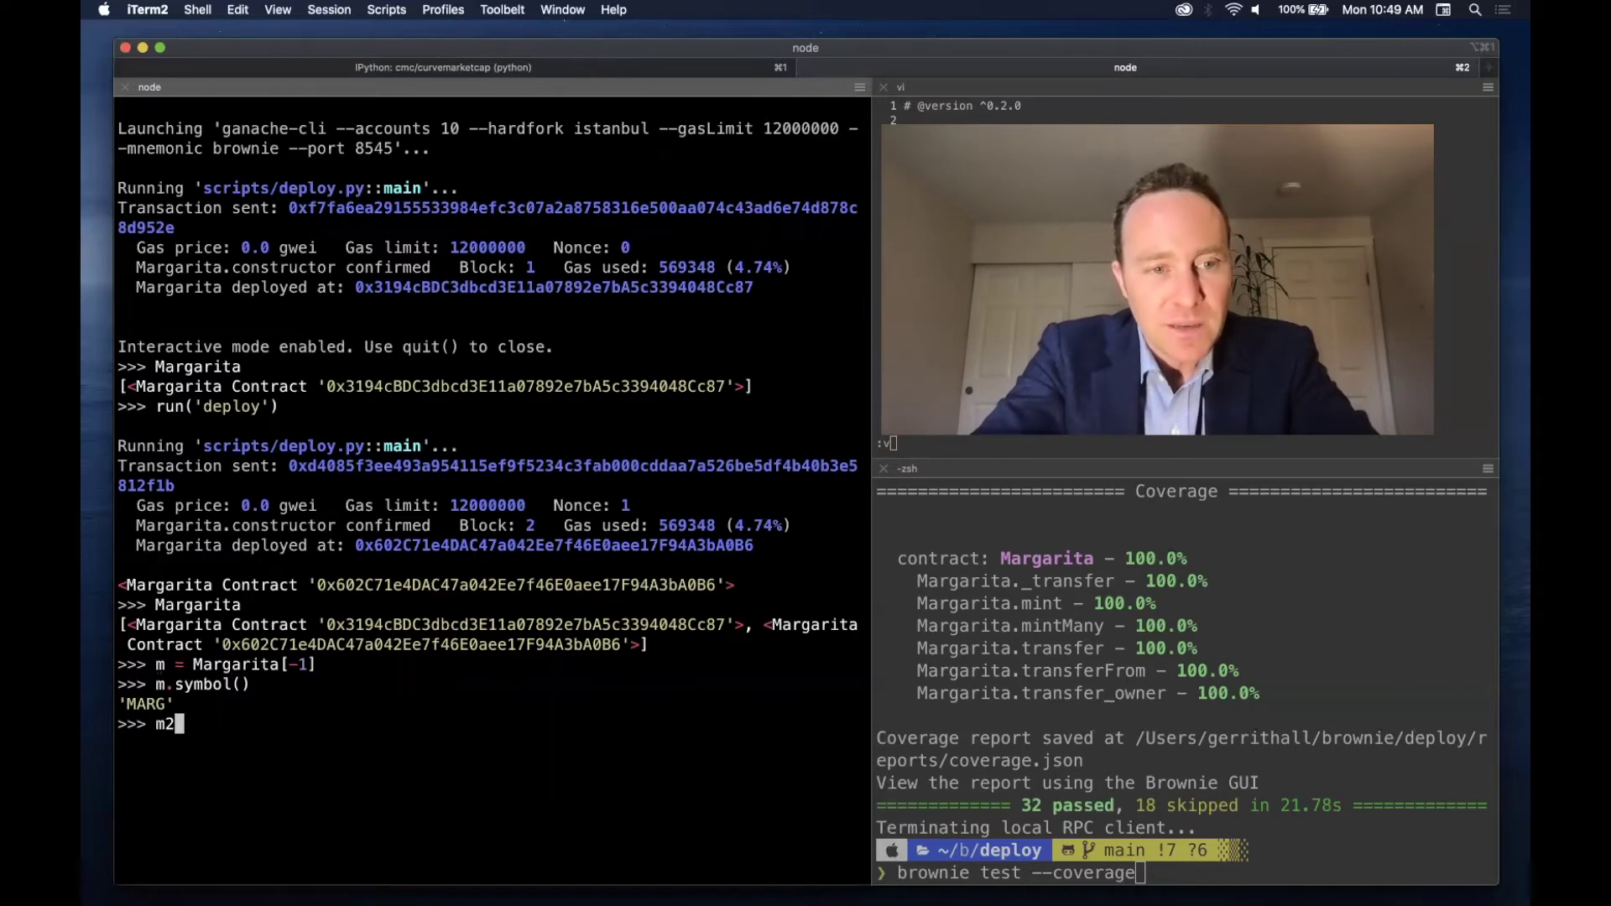
type(" = Marg")
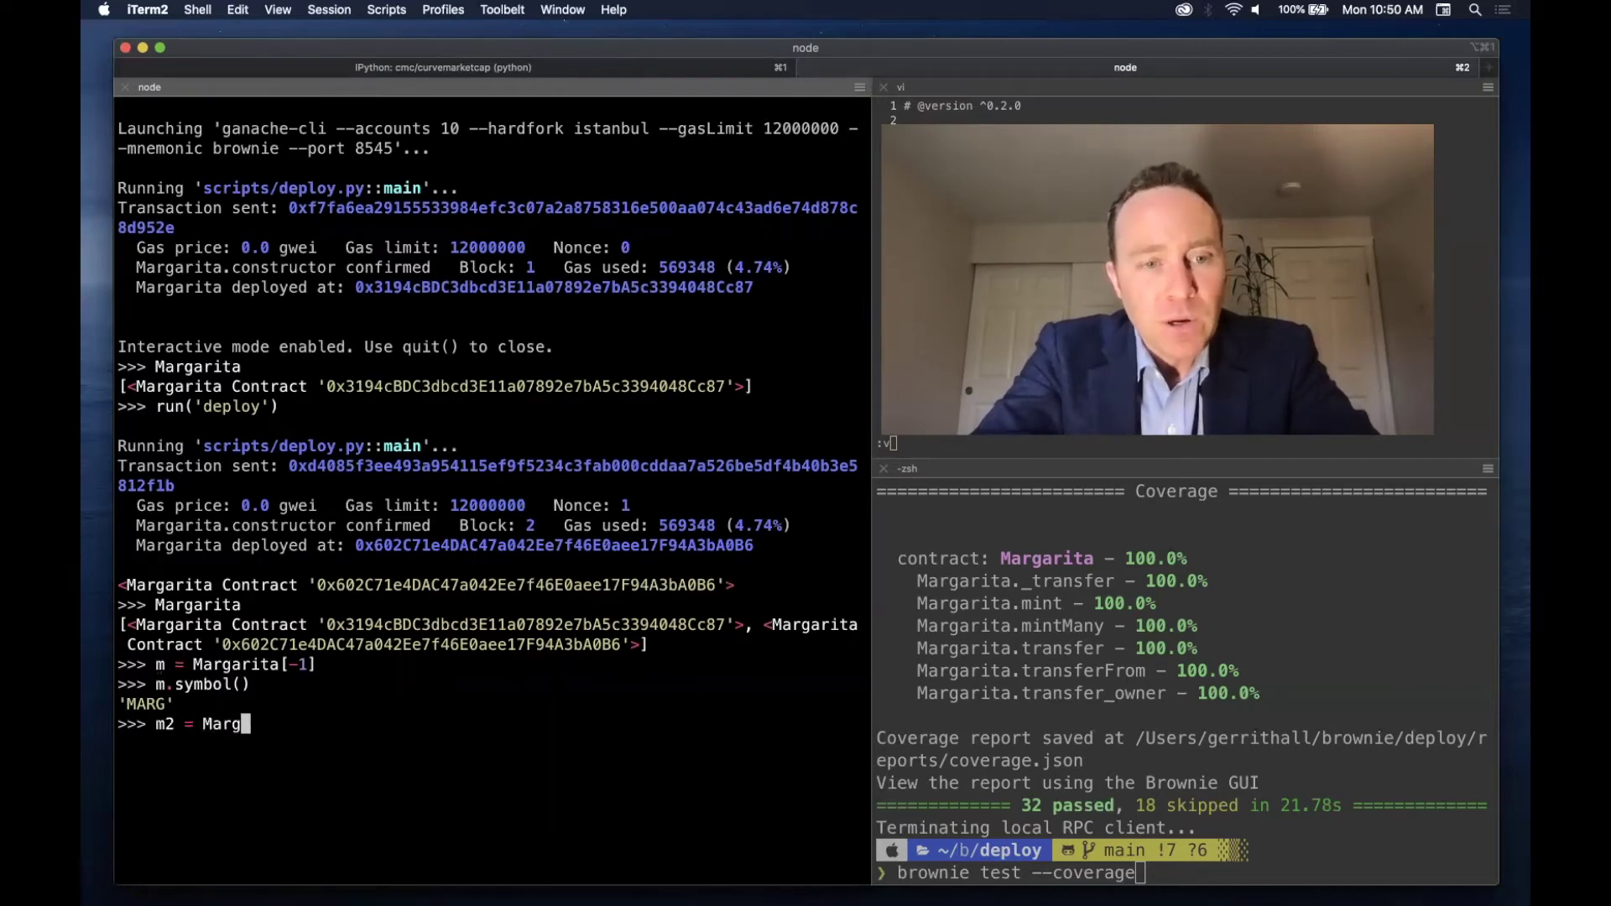
type("arita.at(")
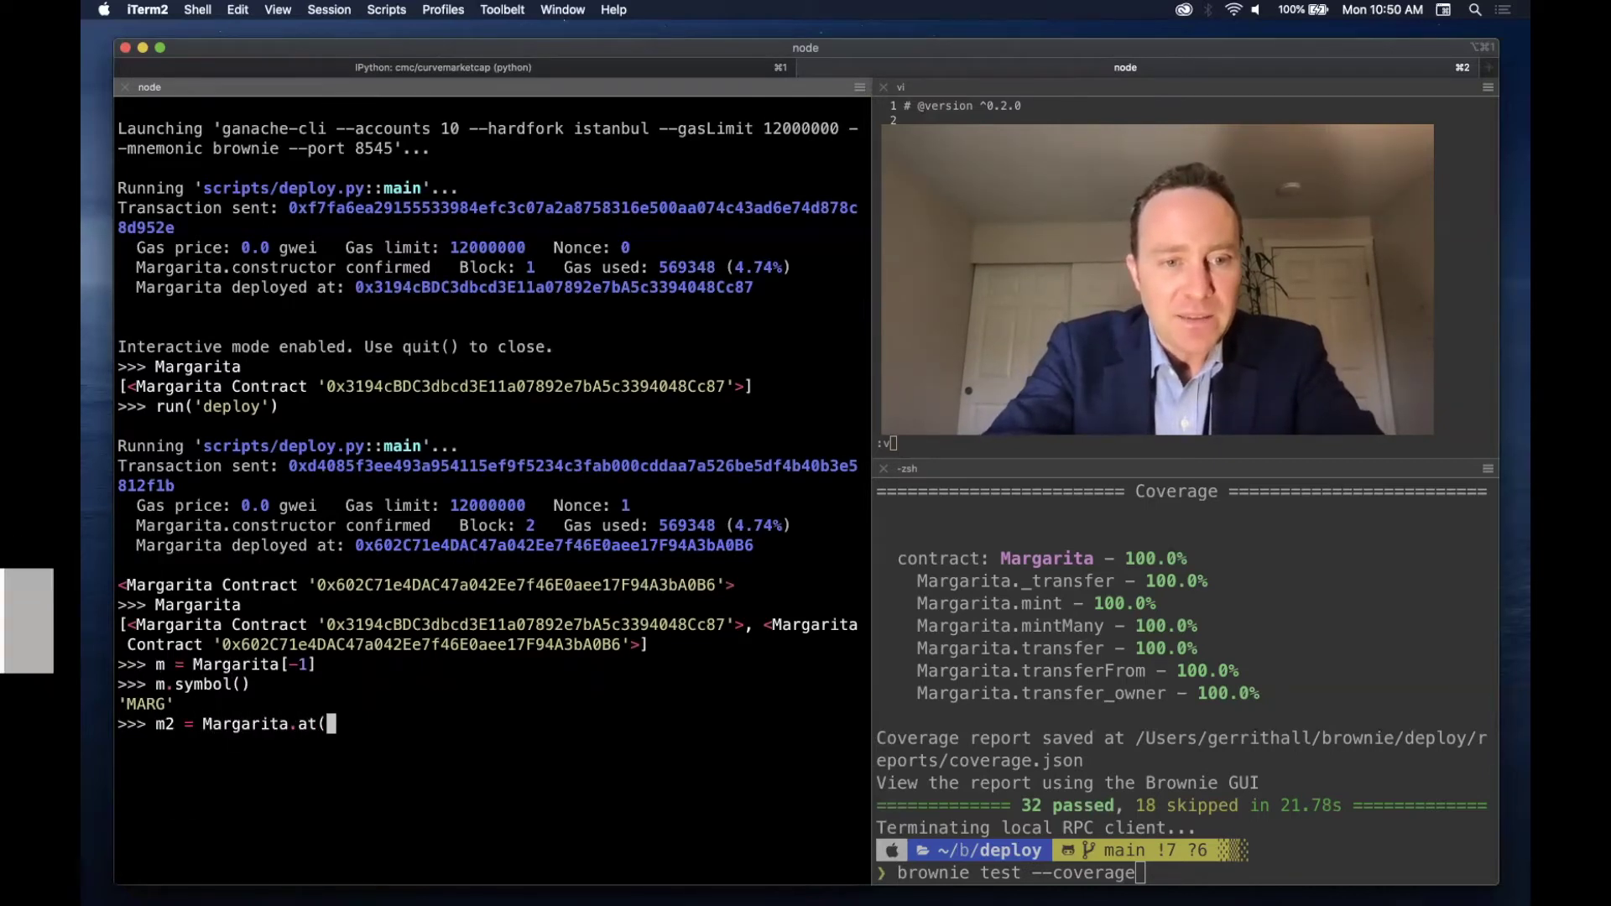
type("''")
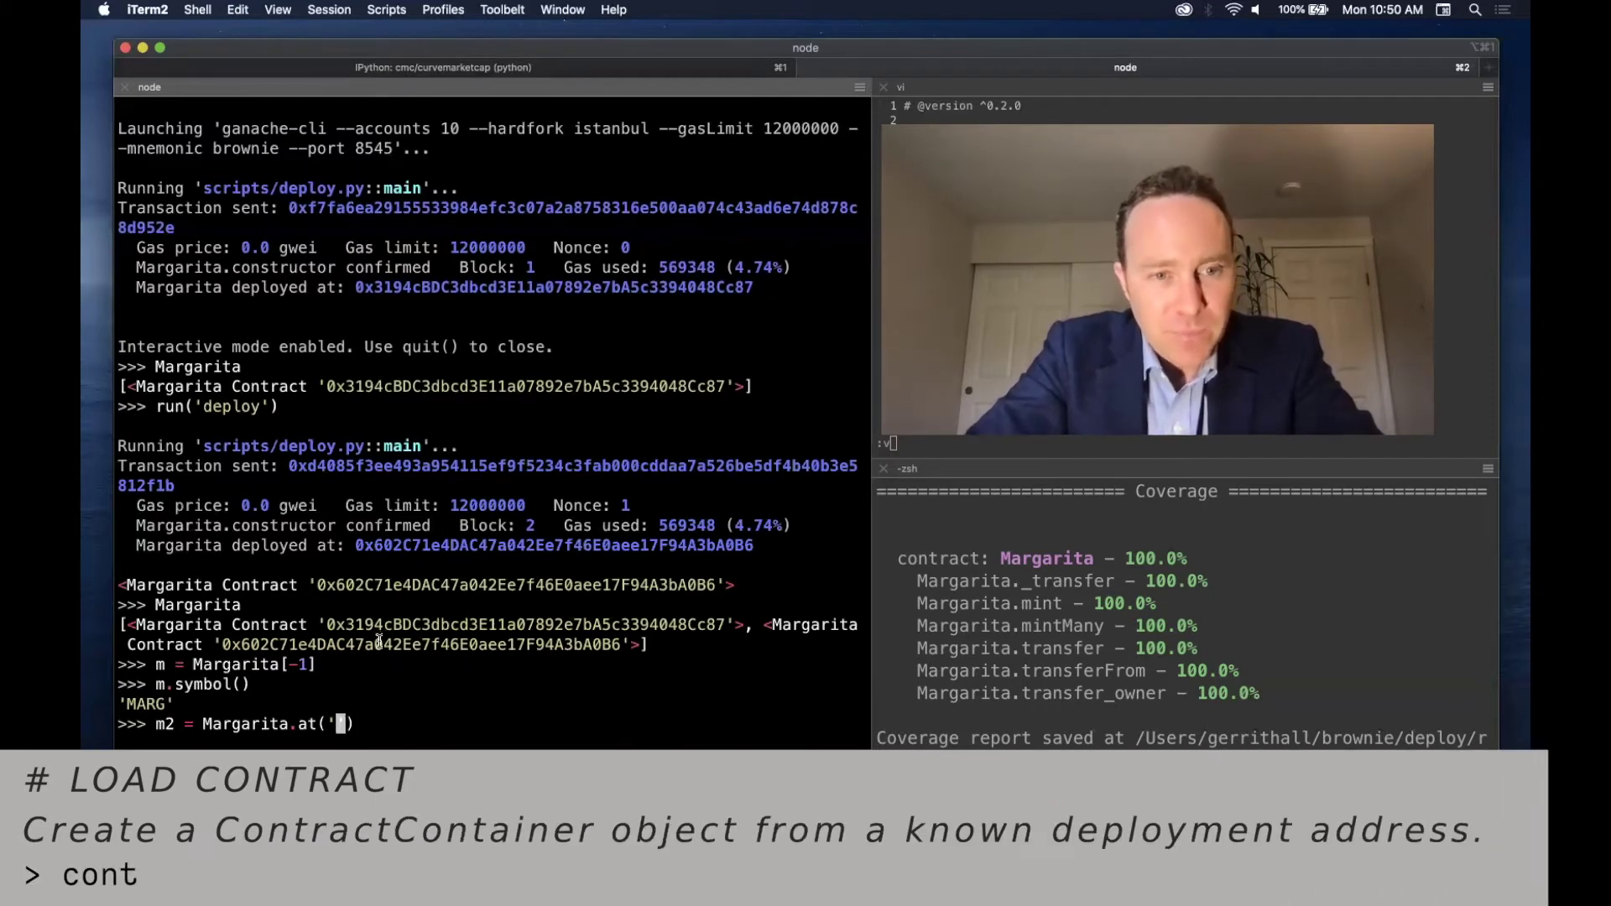
- Load the second contract as m2 via Margarita.at, confirm its name is MARGARITA, and quit()
double_click(377, 643)
key("super+v")
key("Return")
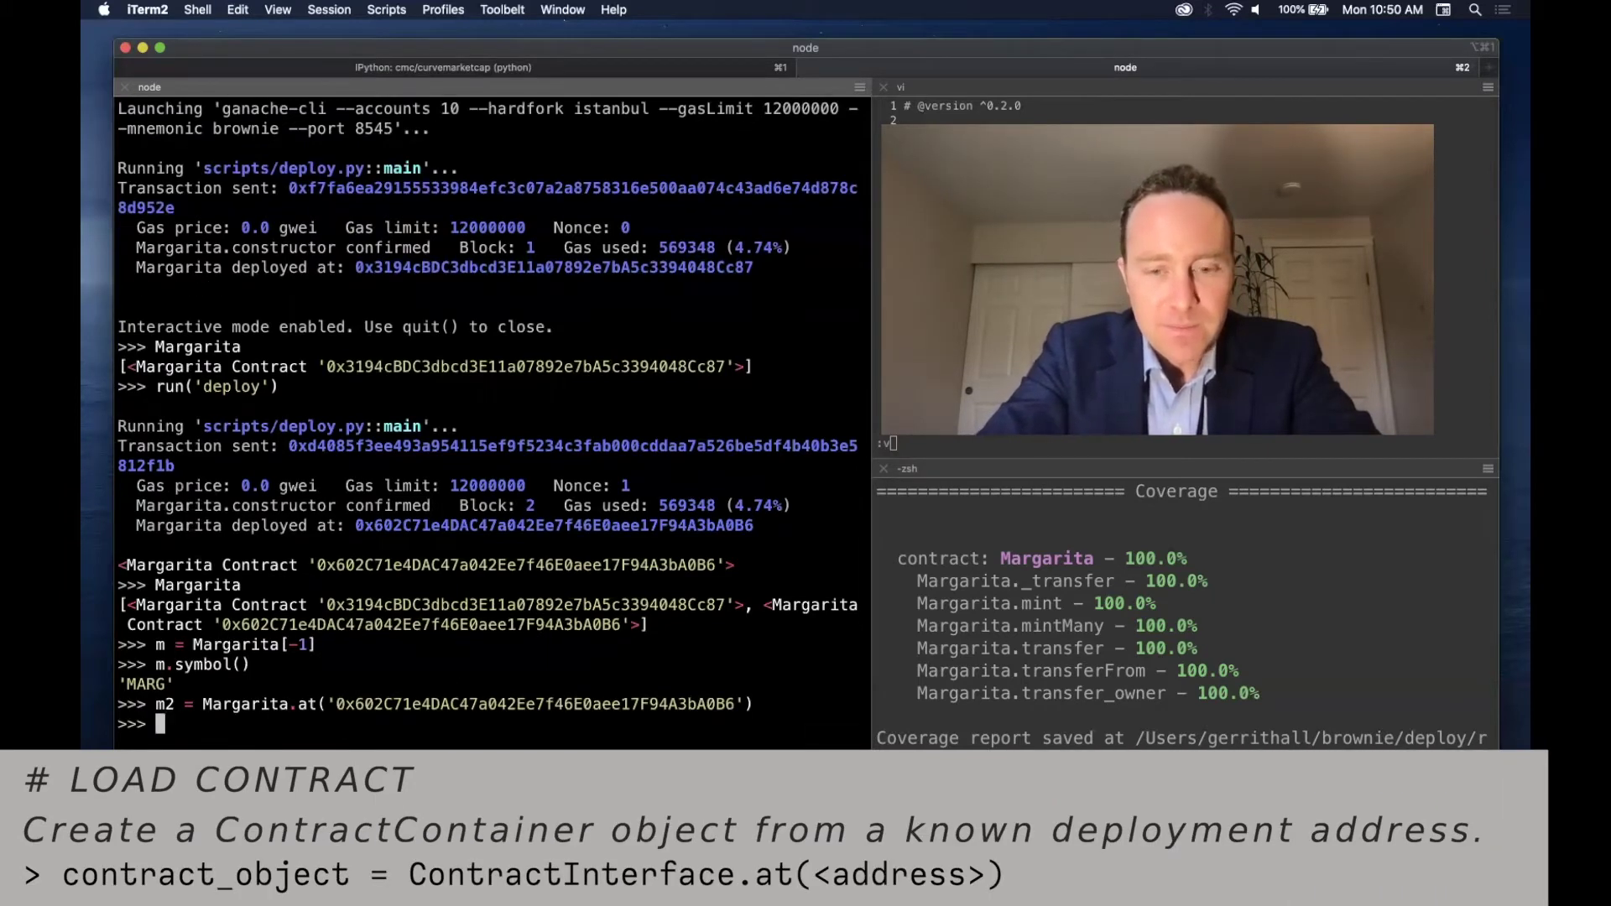
type("m2.name()")
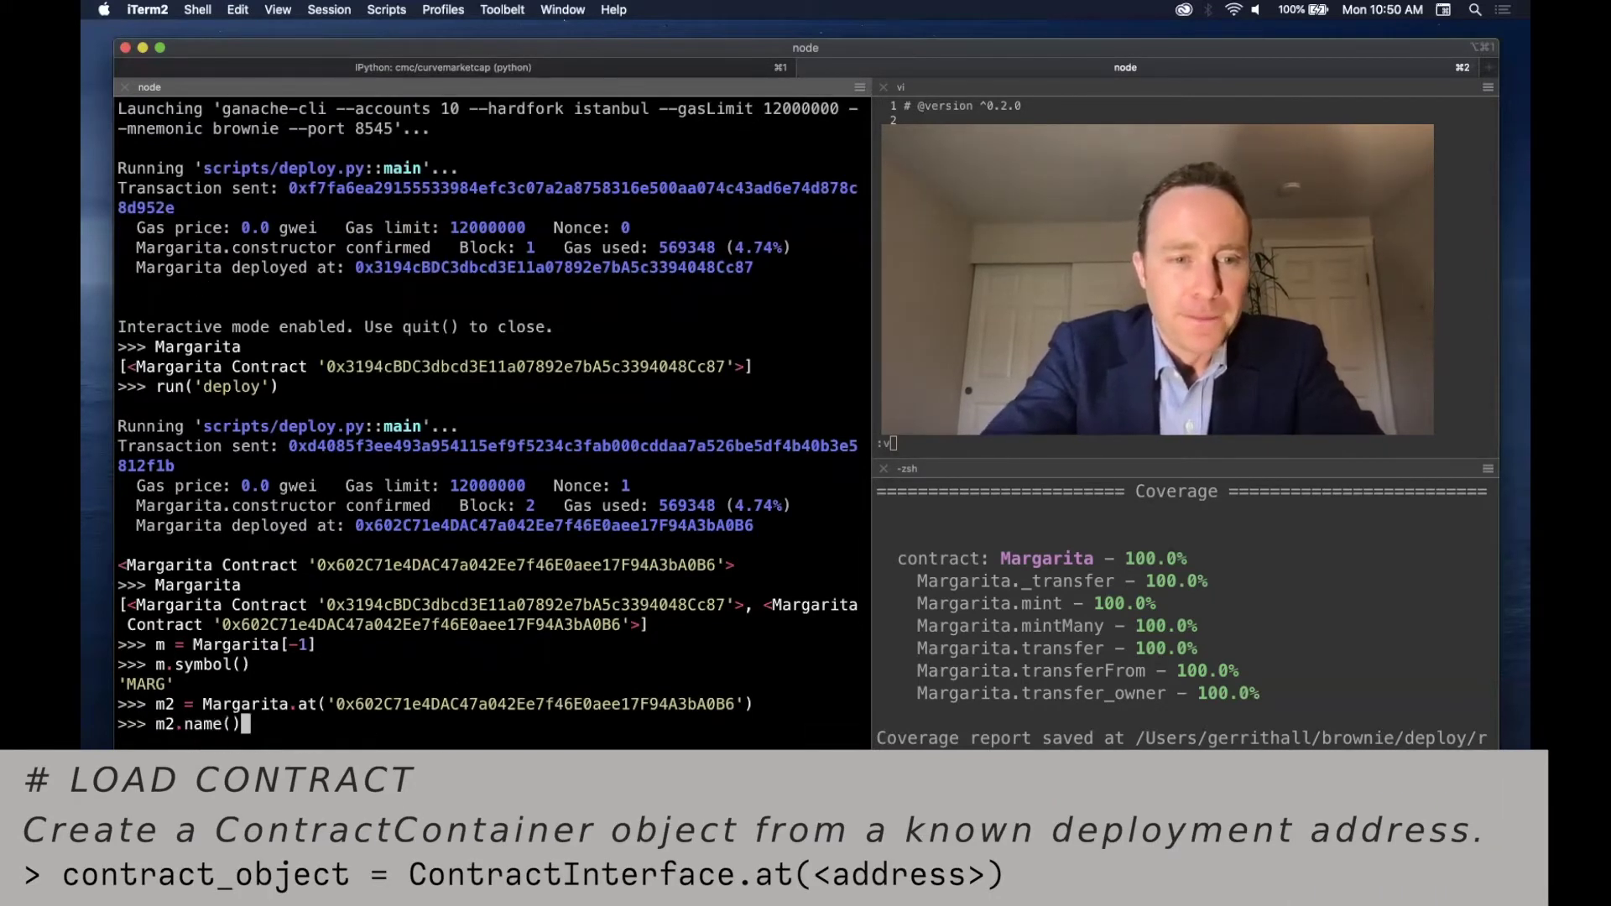
key("Return")
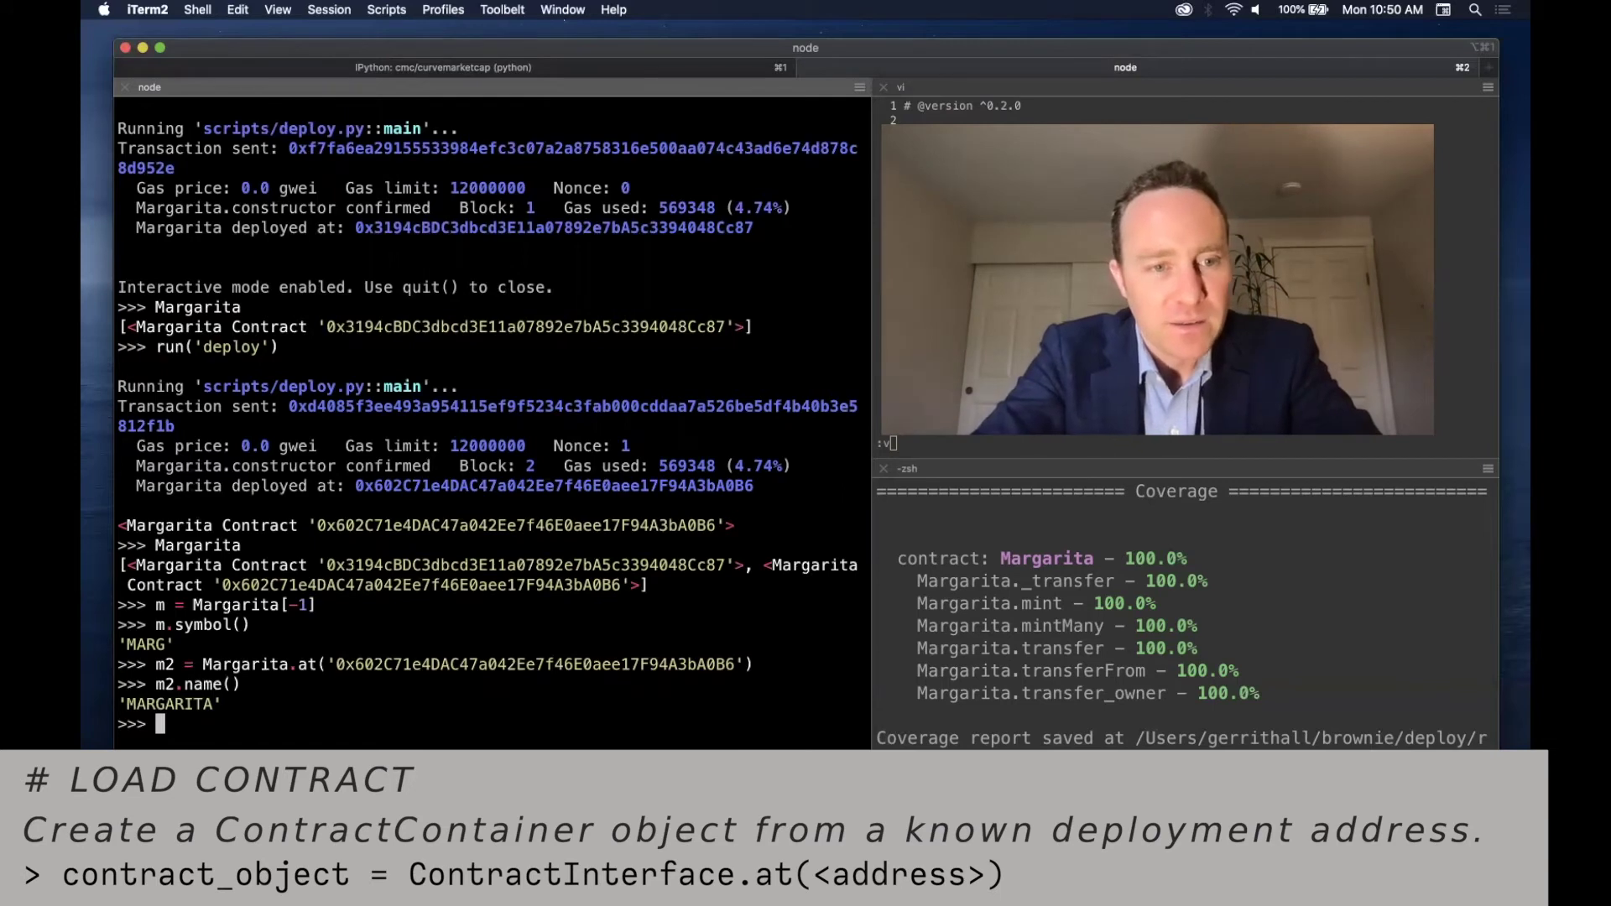
type("qui")
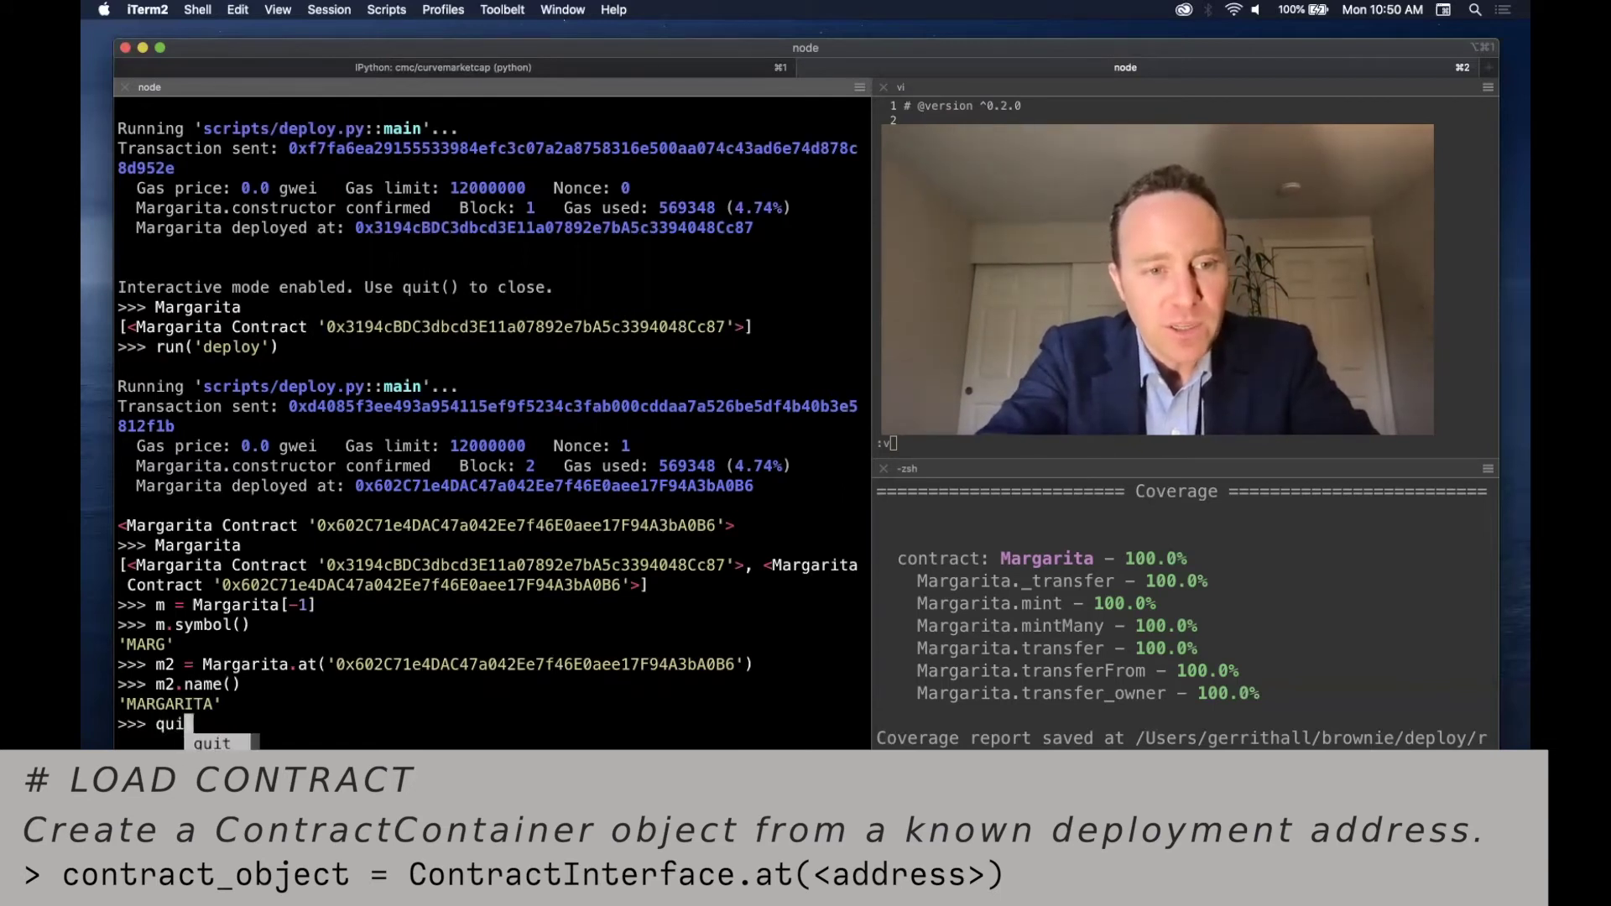
type("t()")
key("Return")
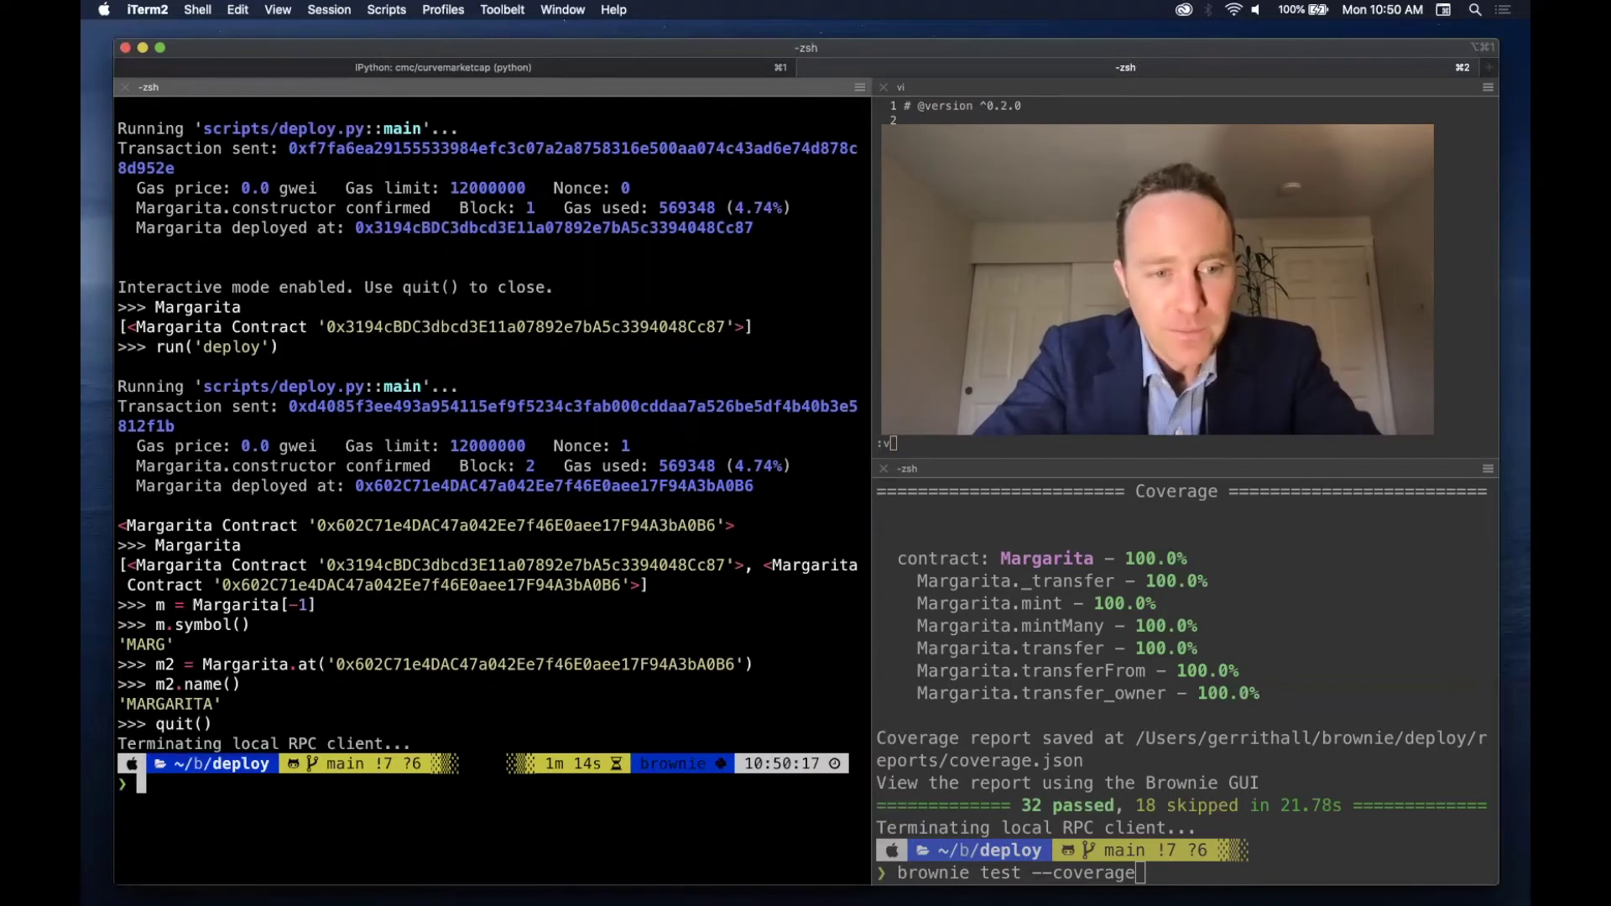
type("brownie run deploy -I --network ")
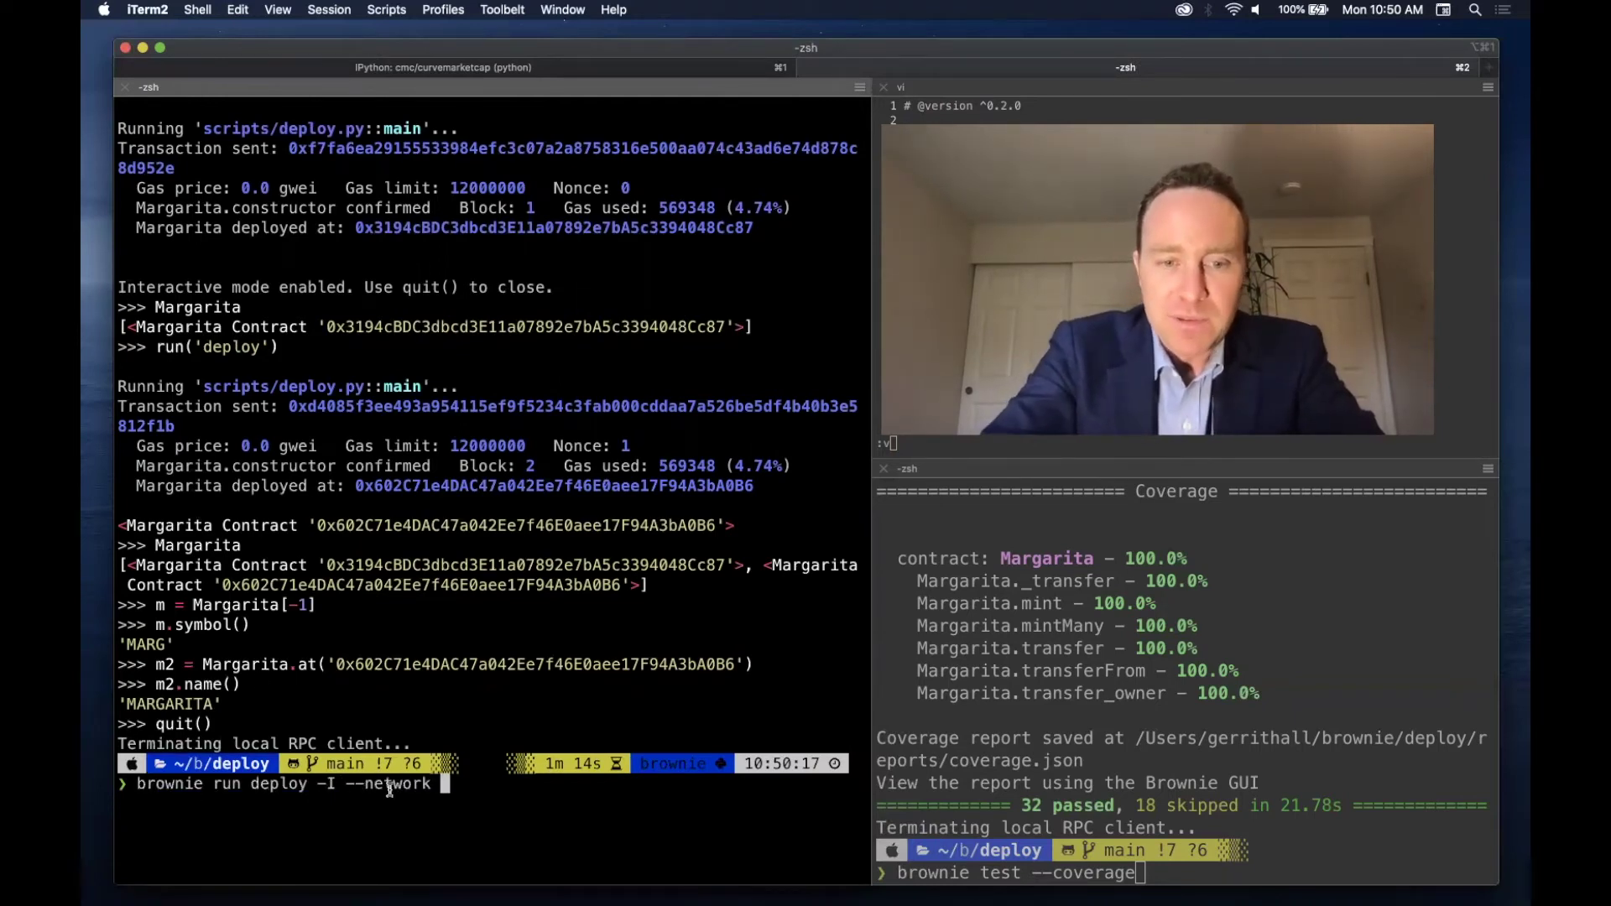
type("rinkeby")
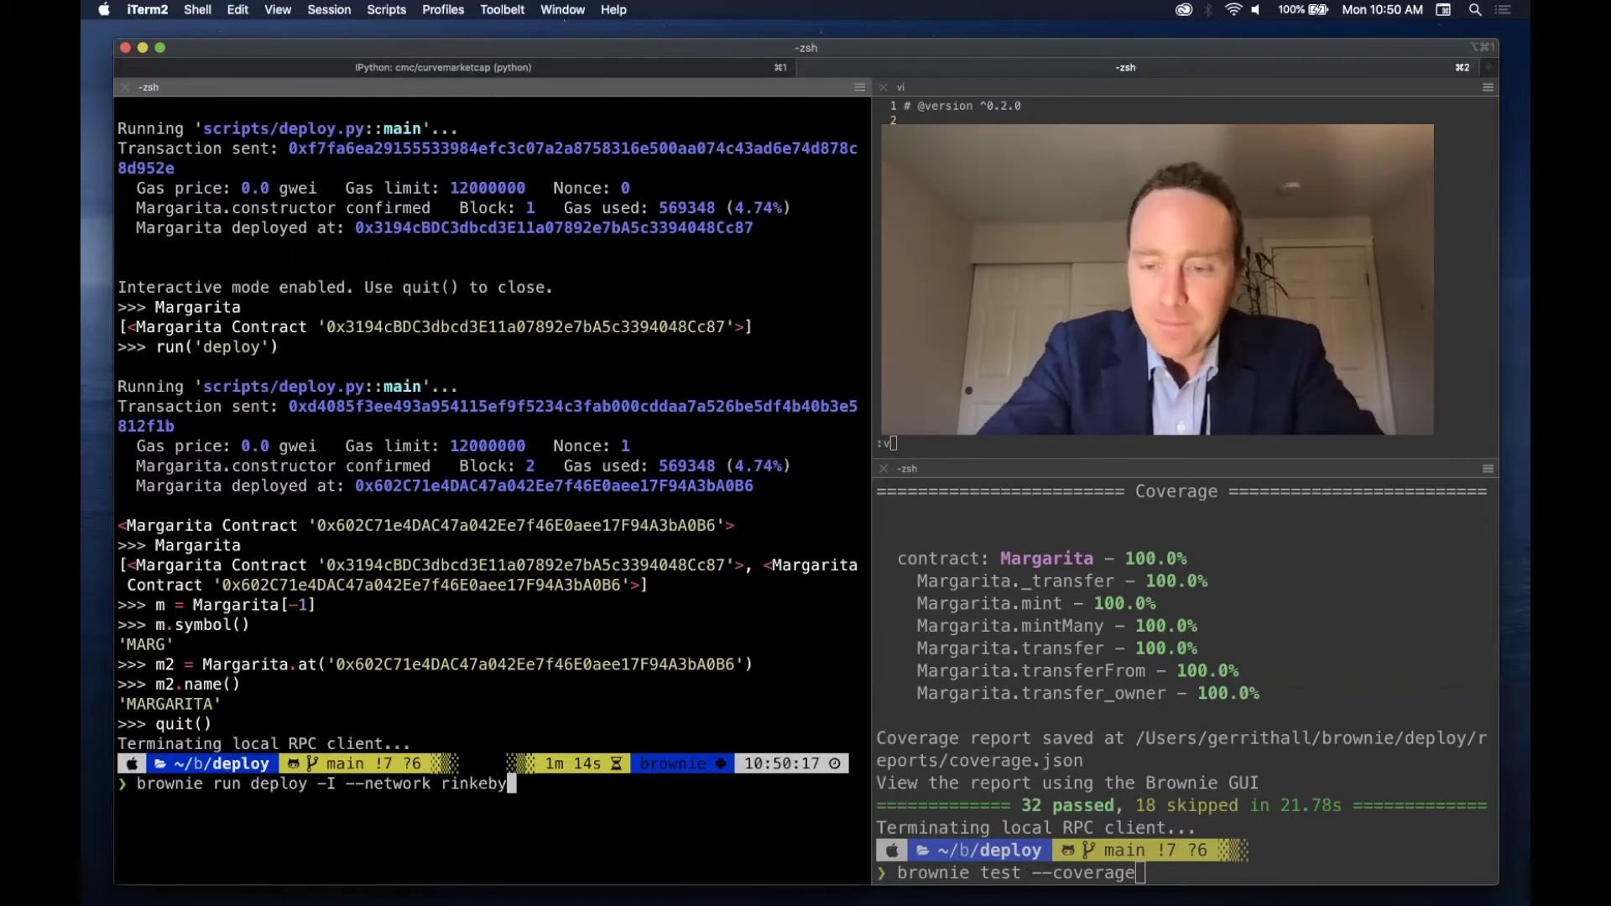
- Deploy to Rinkeby with husky's saved password and copy the deployment transaction hash
key("Return")
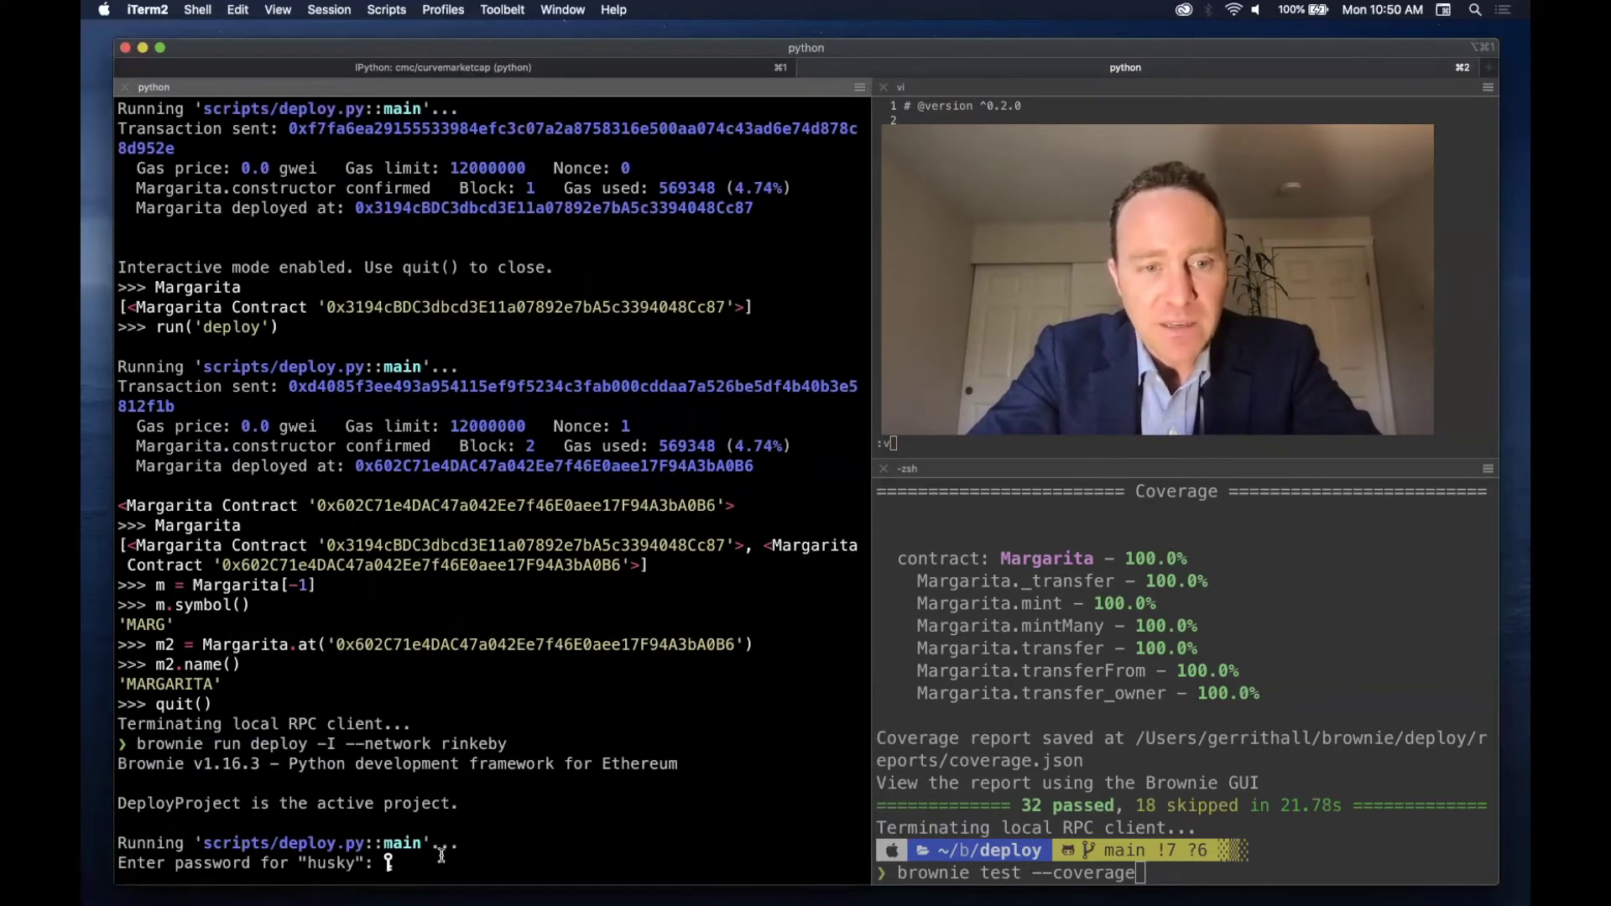
key("super+alt+f")
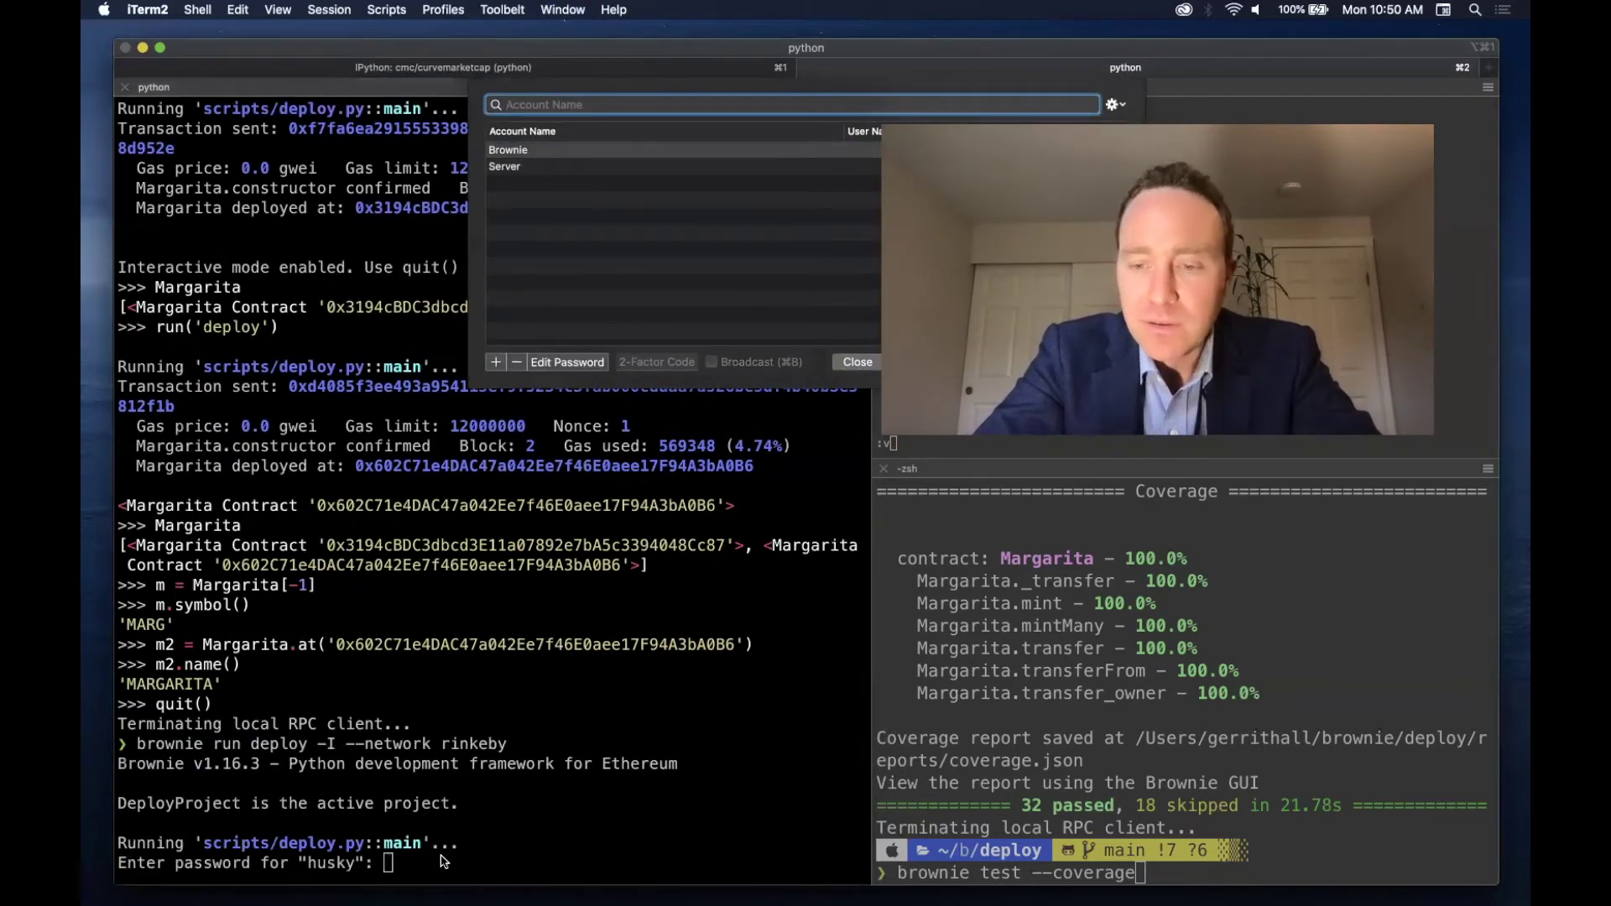
key("Down")
key("Return")
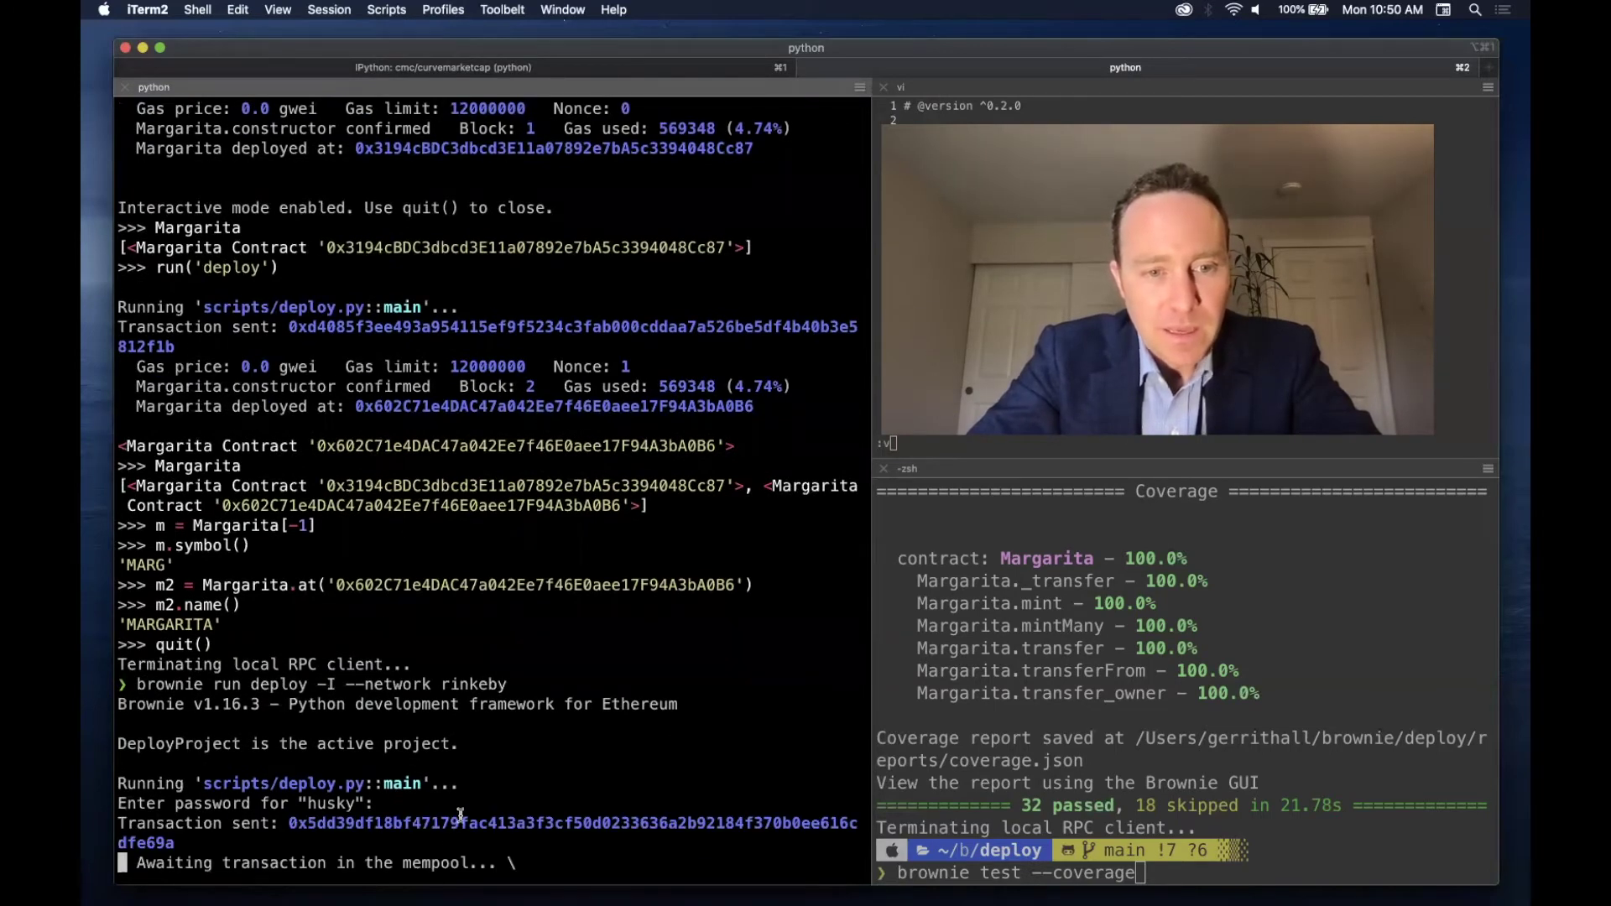
double_click(462, 821)
key("super+c")
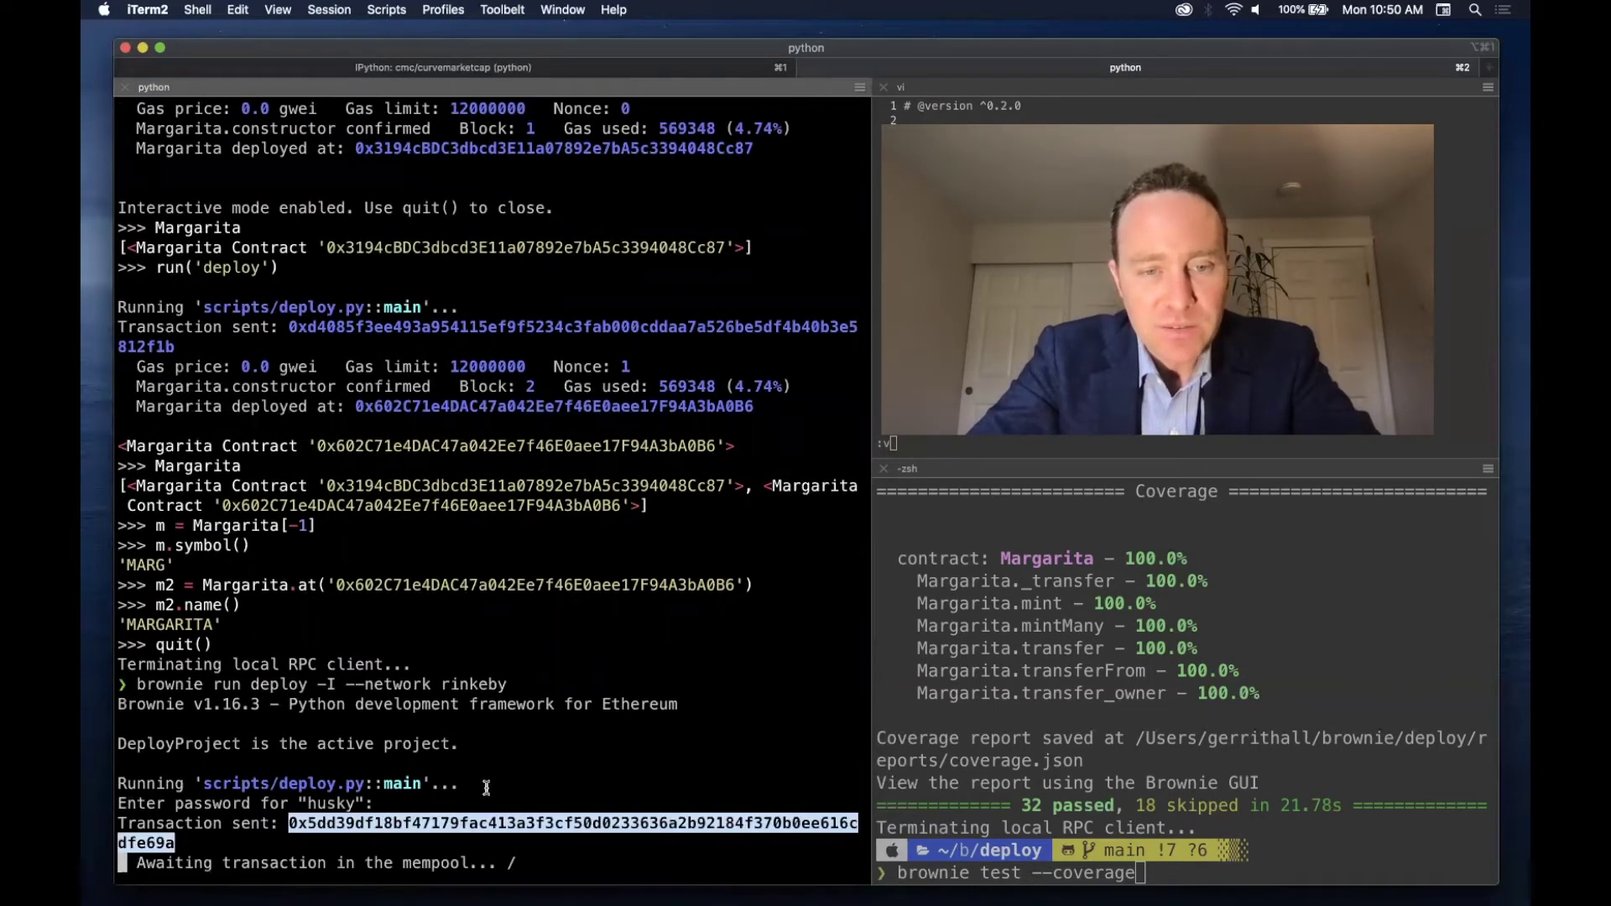
key("super+Tab")
- Search the deployment transaction hash on Rinkeby Etherscan and view its pending details
key("ctrl+Tab")
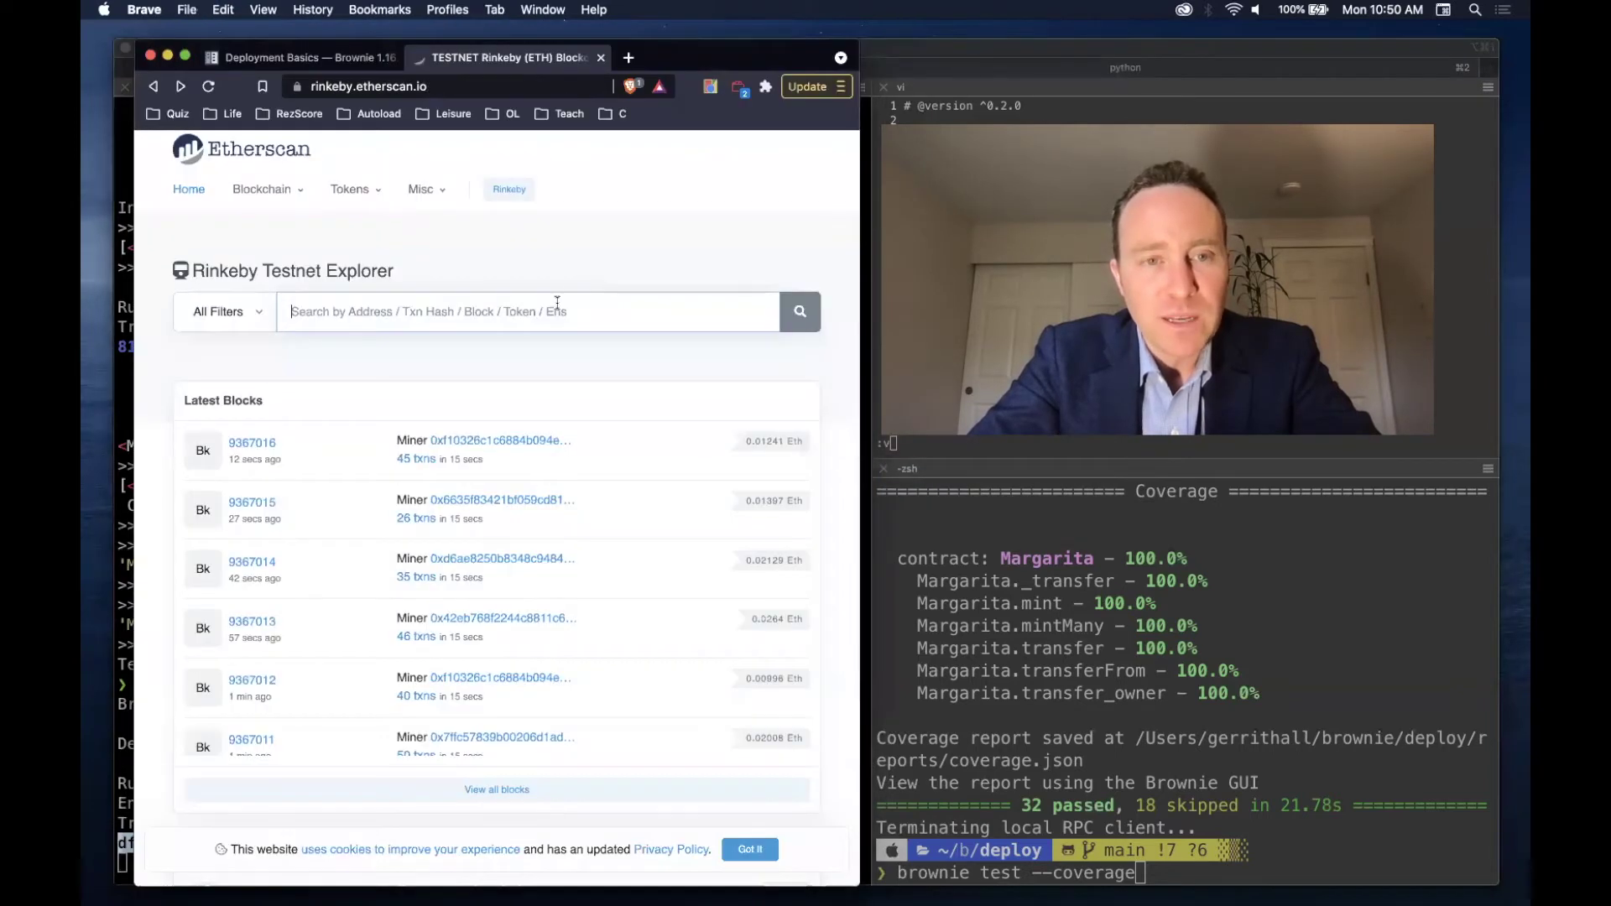
key("super+v")
key("Return")
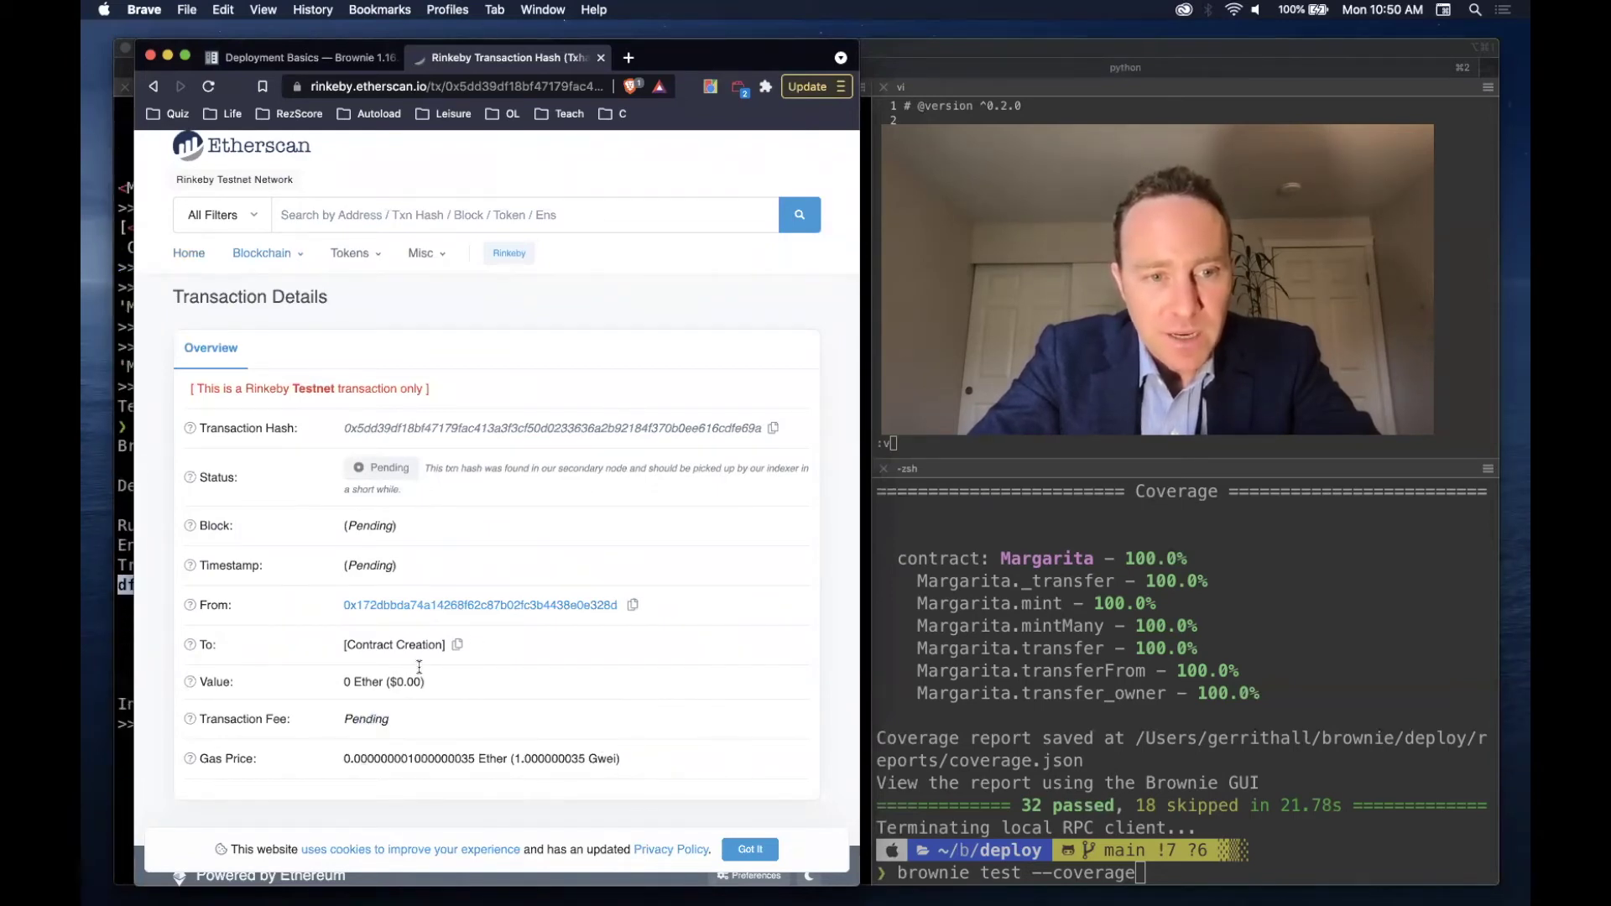
key("super+Tab")
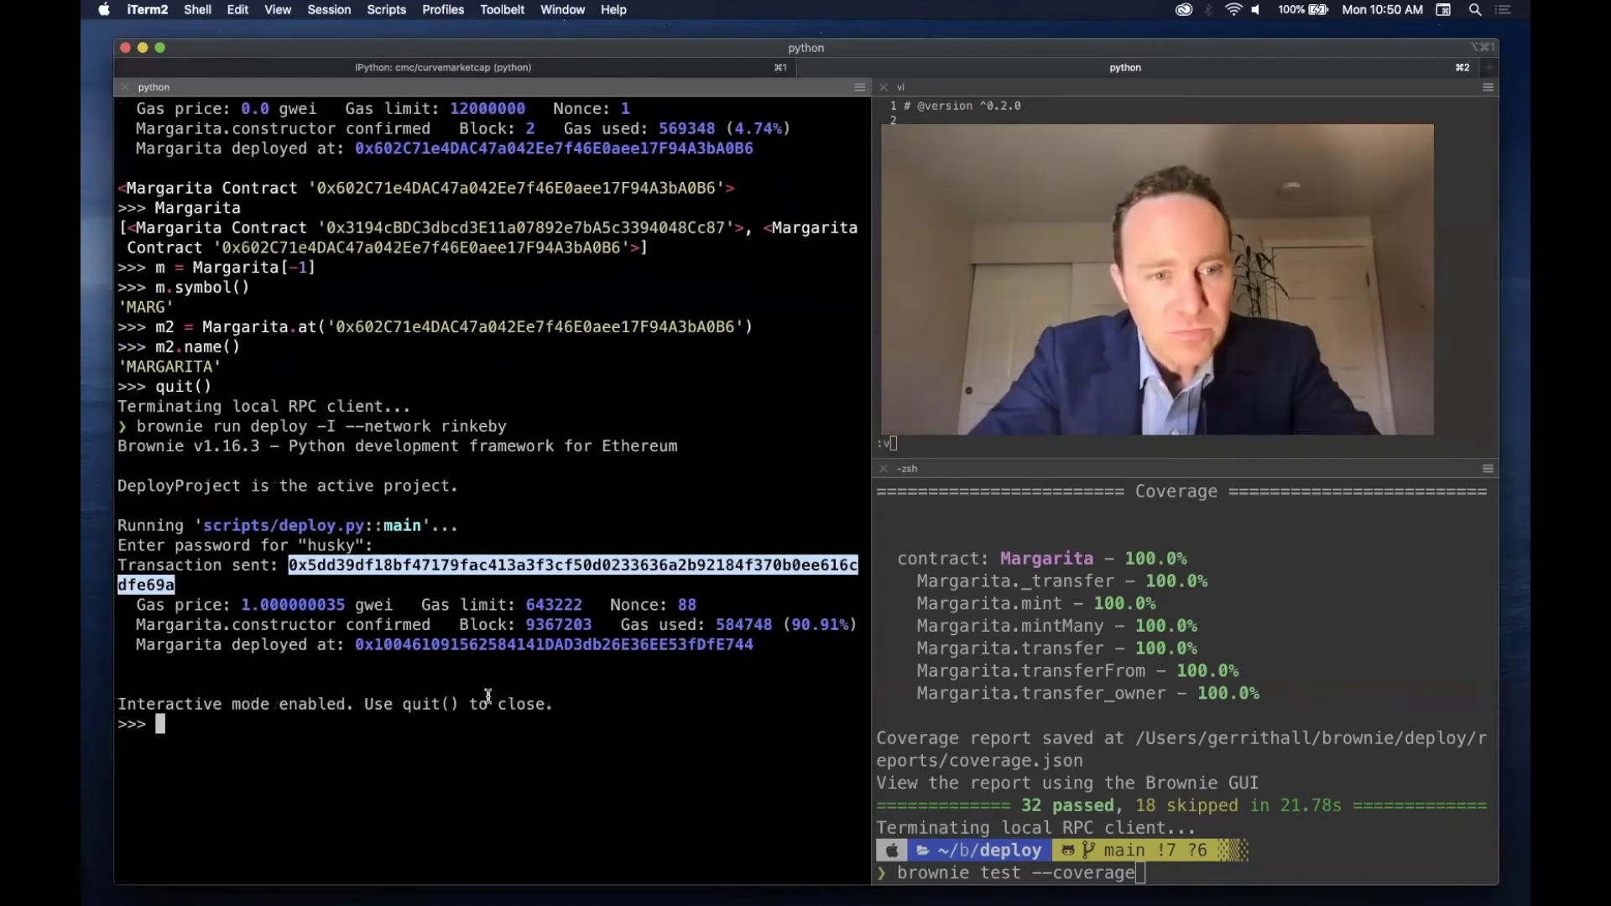
- Store the Rinkeby Margarita as m = Margarita[-1], display it, and copy its address
double_click(503, 645)
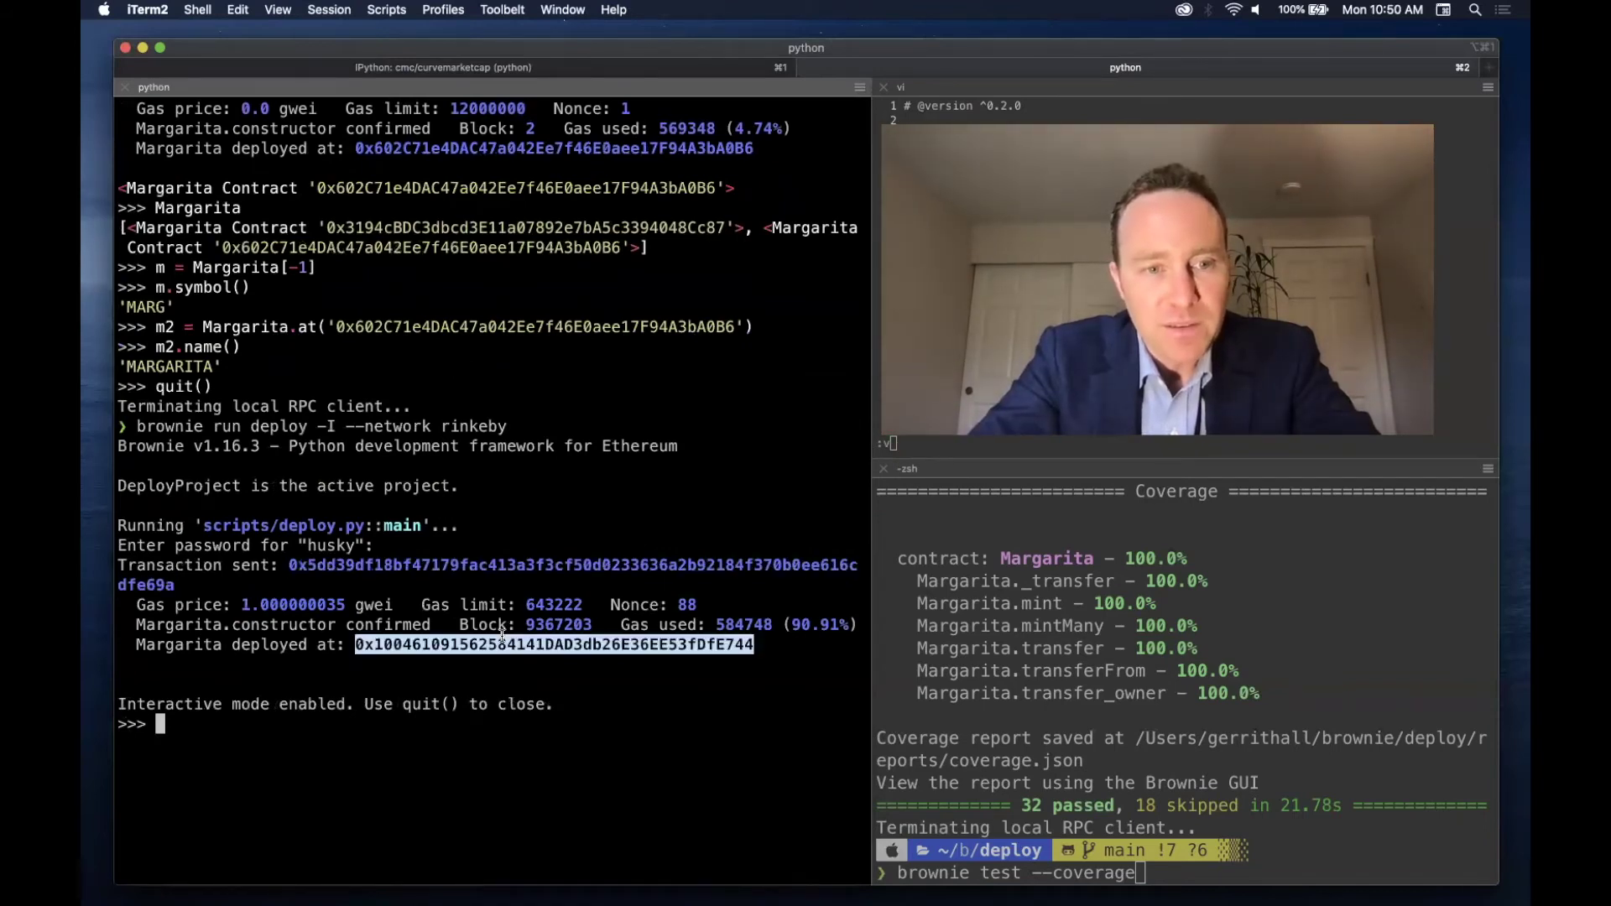
type("m = Margari")
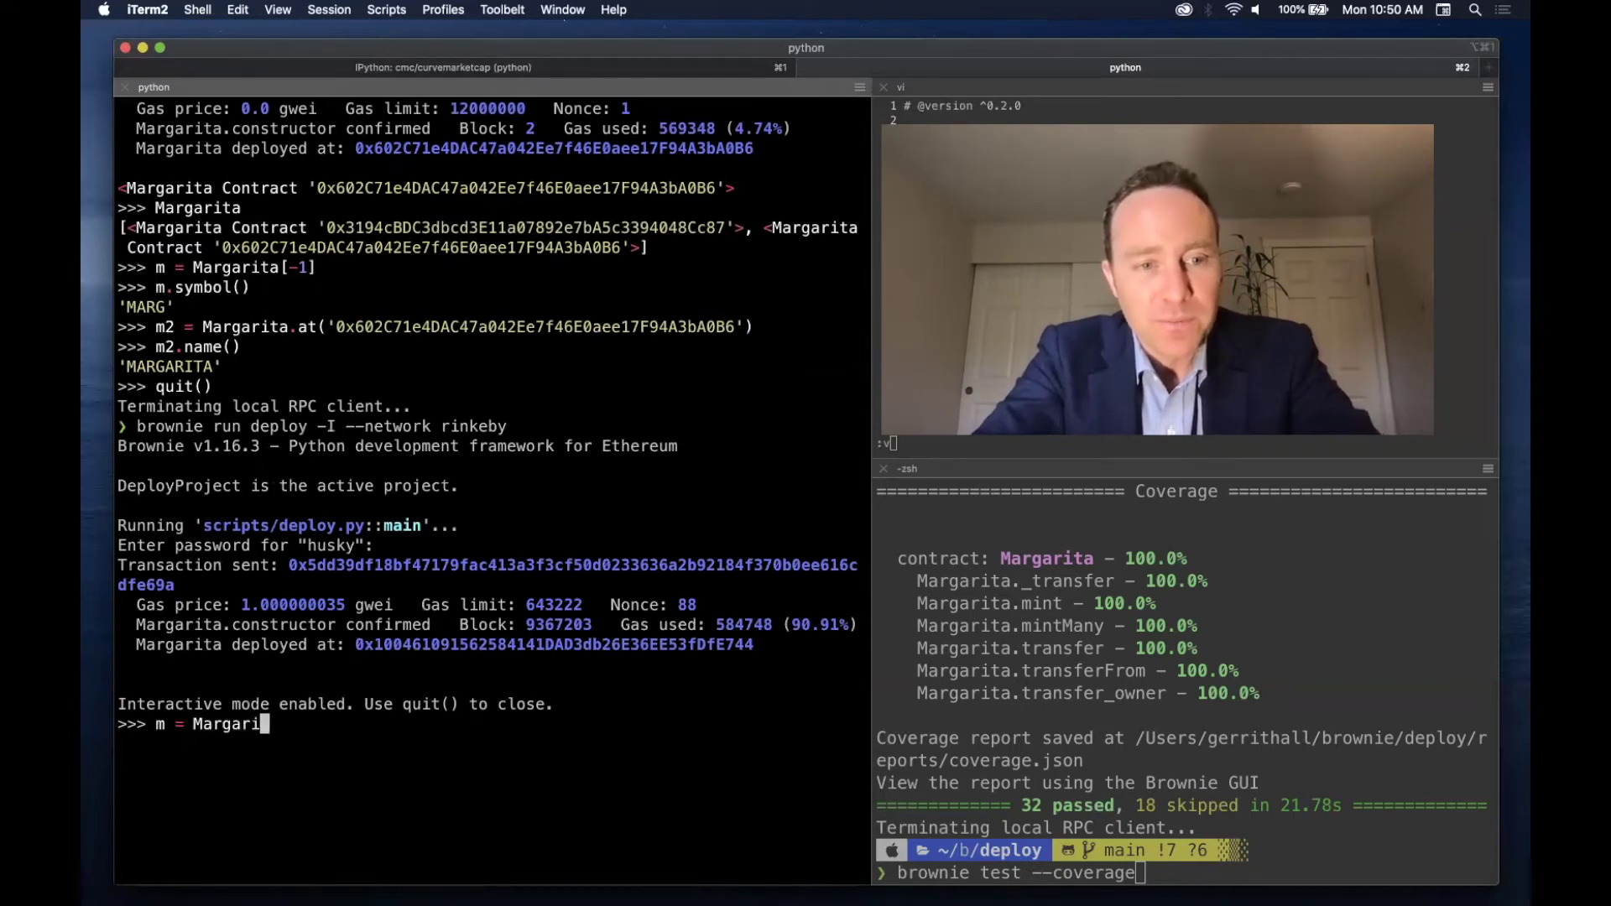
type("ta[-1]")
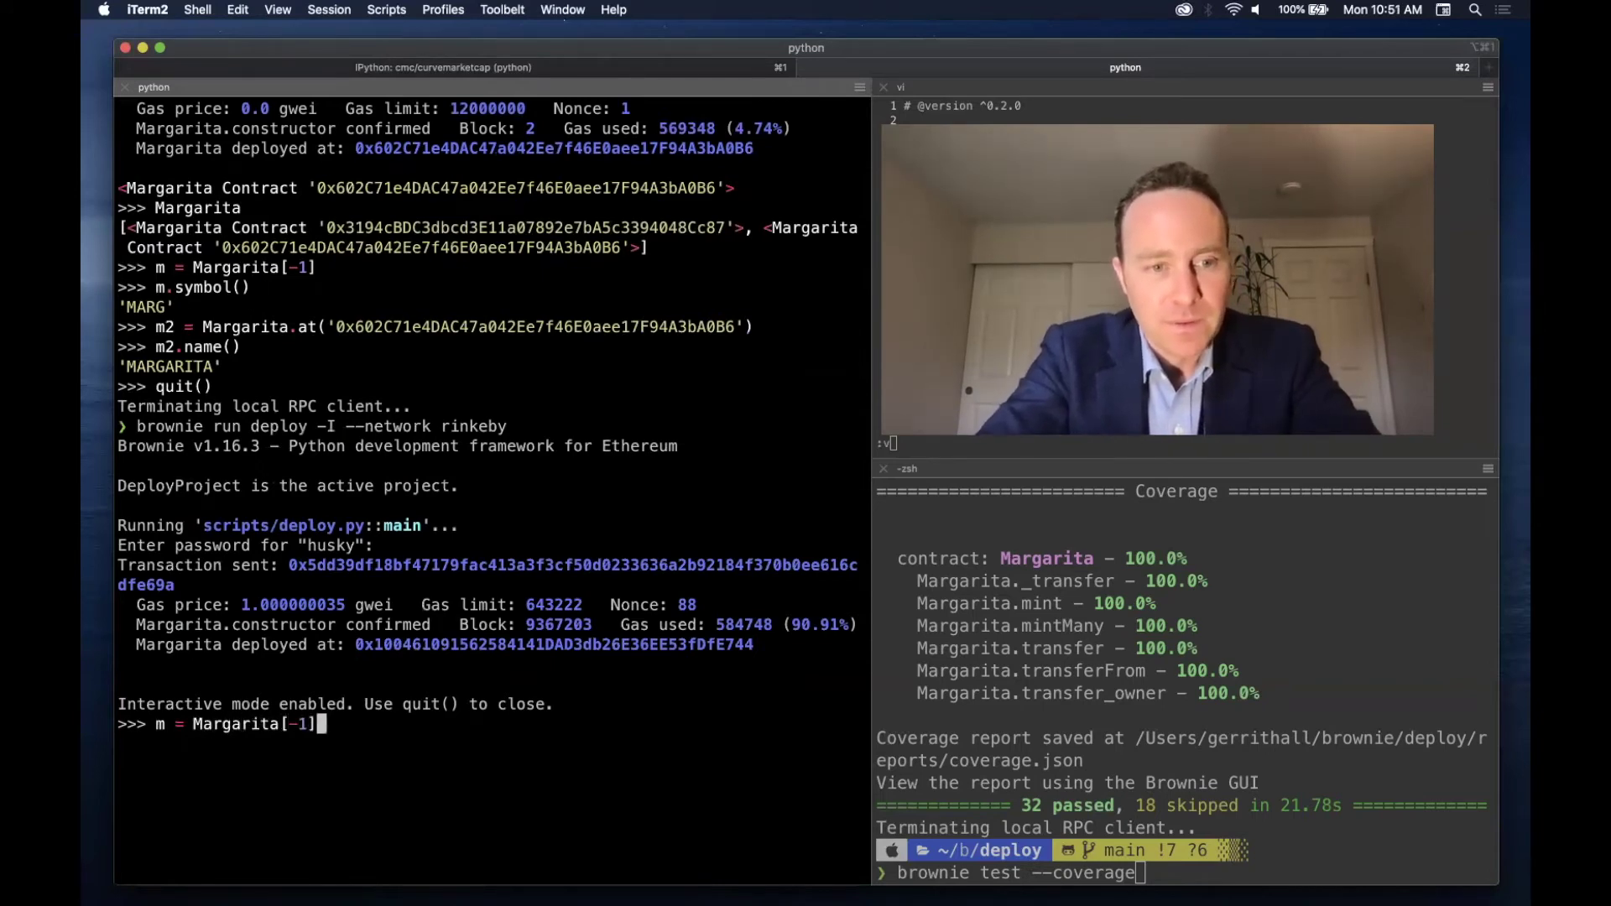
key("Return")
type("m")
key("Return")
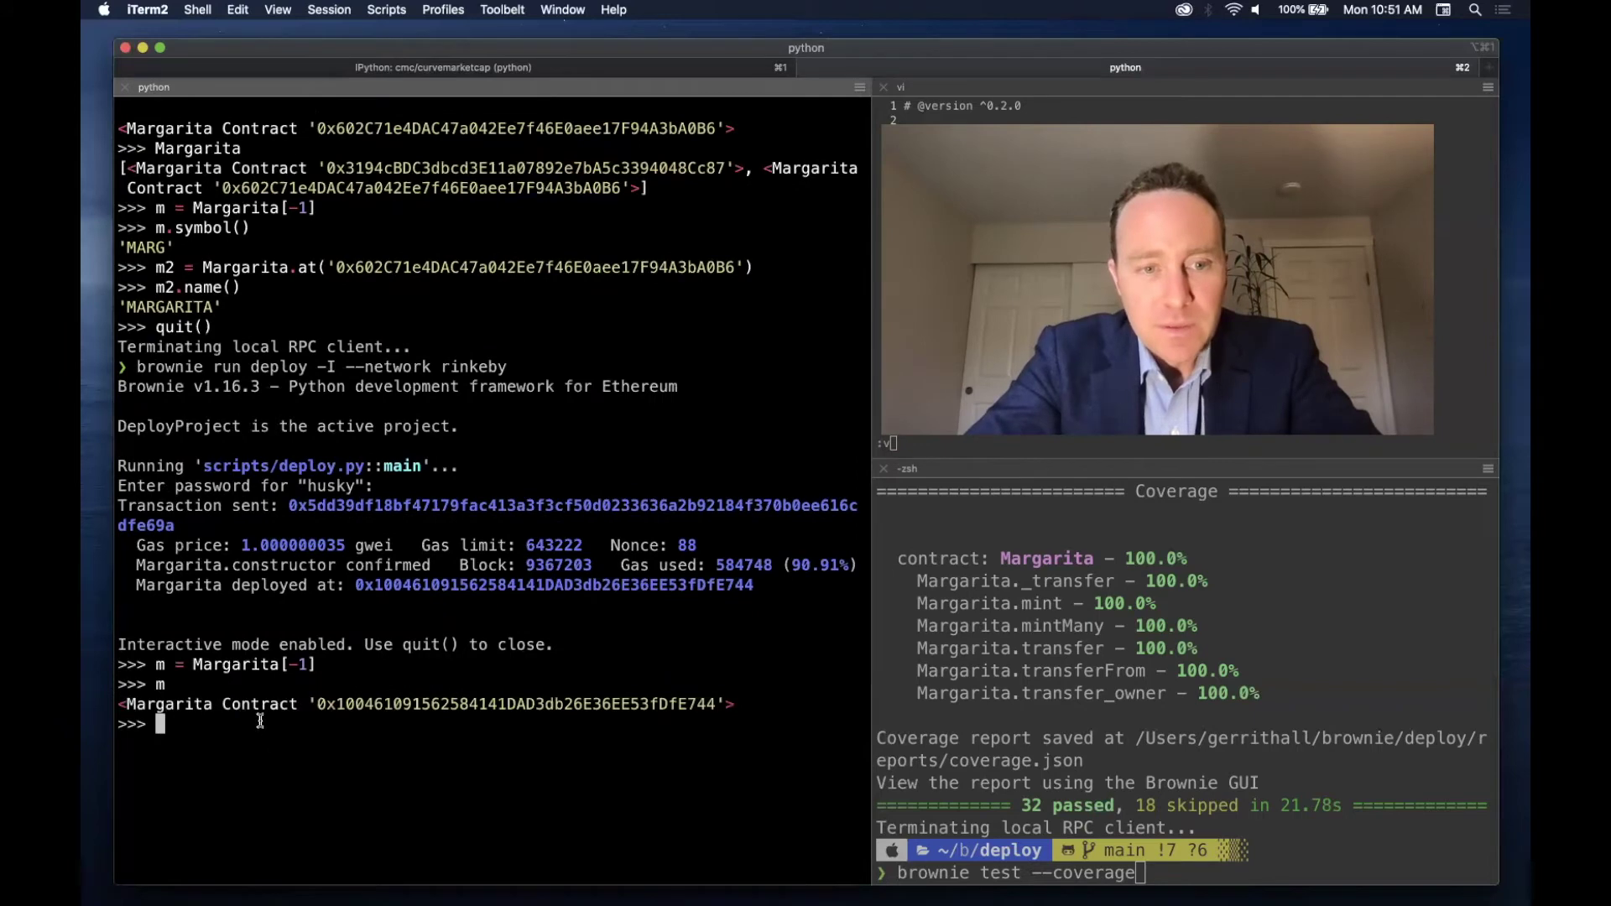
double_click(448, 703)
key("super+c")
key("super+Tab")
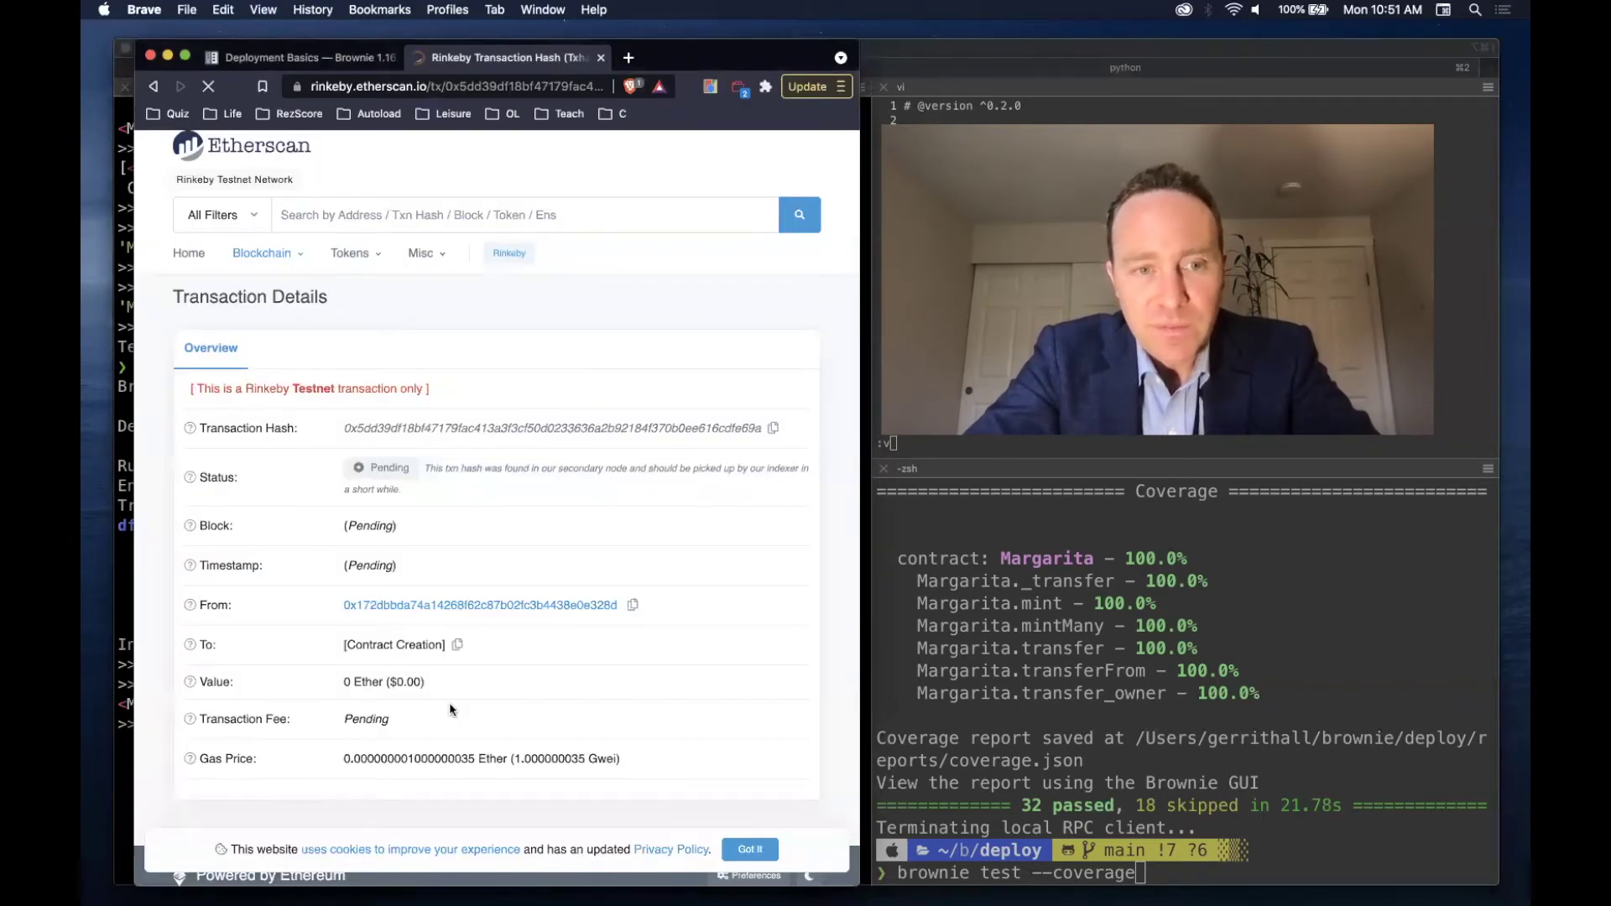
scroll(428, 629, "down", 1)
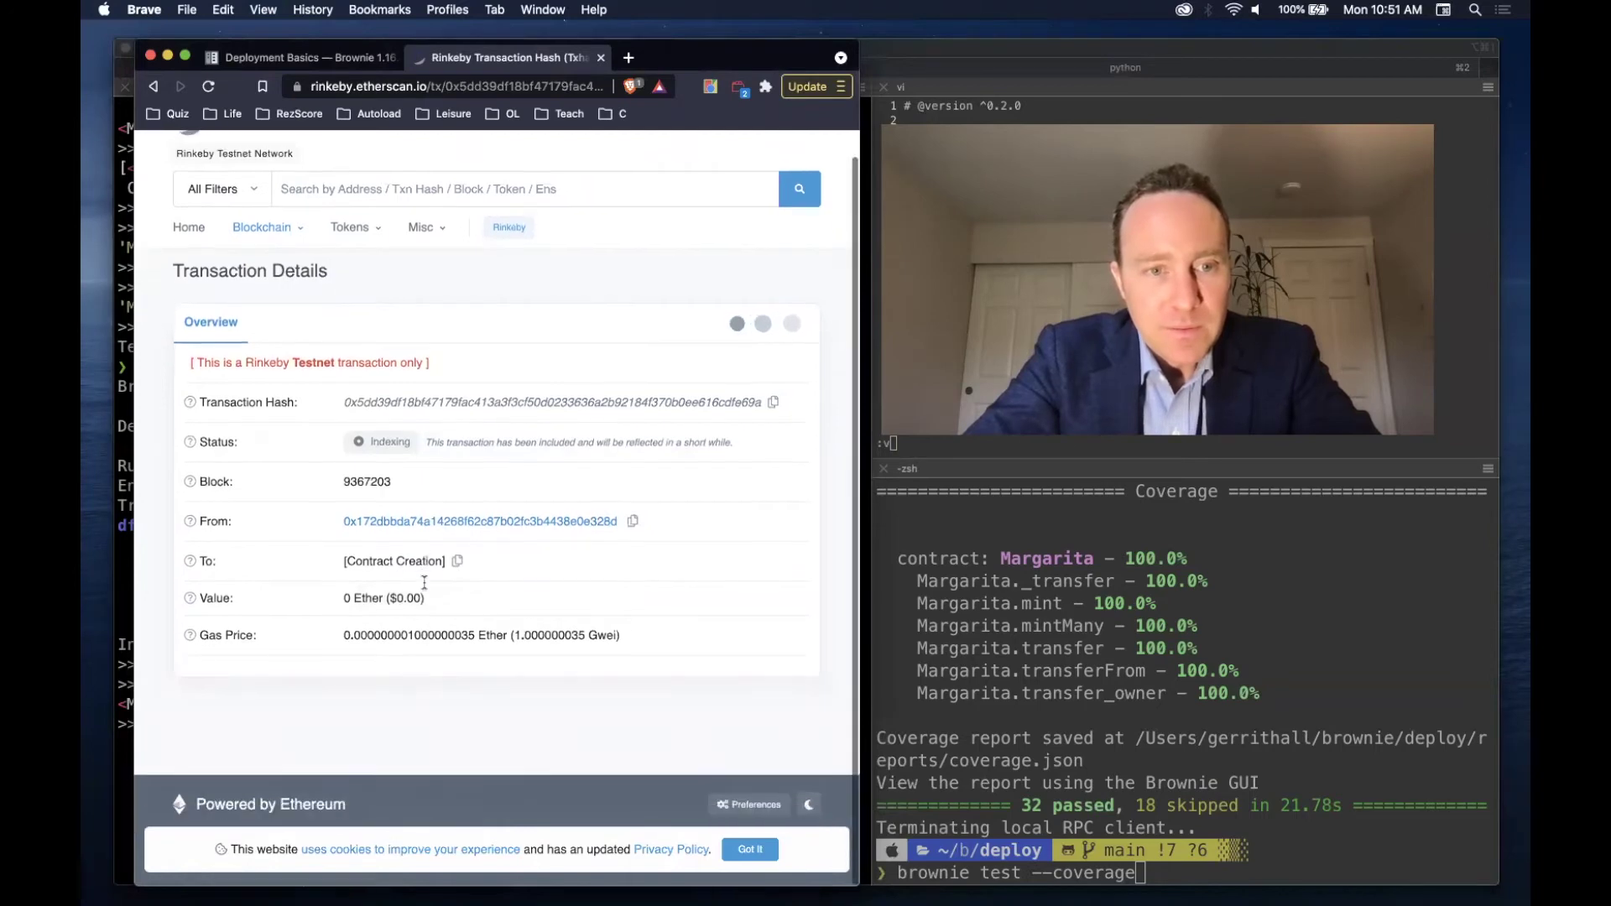
- Re-search the transaction hash, confirm Success, and open the created Margarita contract page
key("super+Tab")
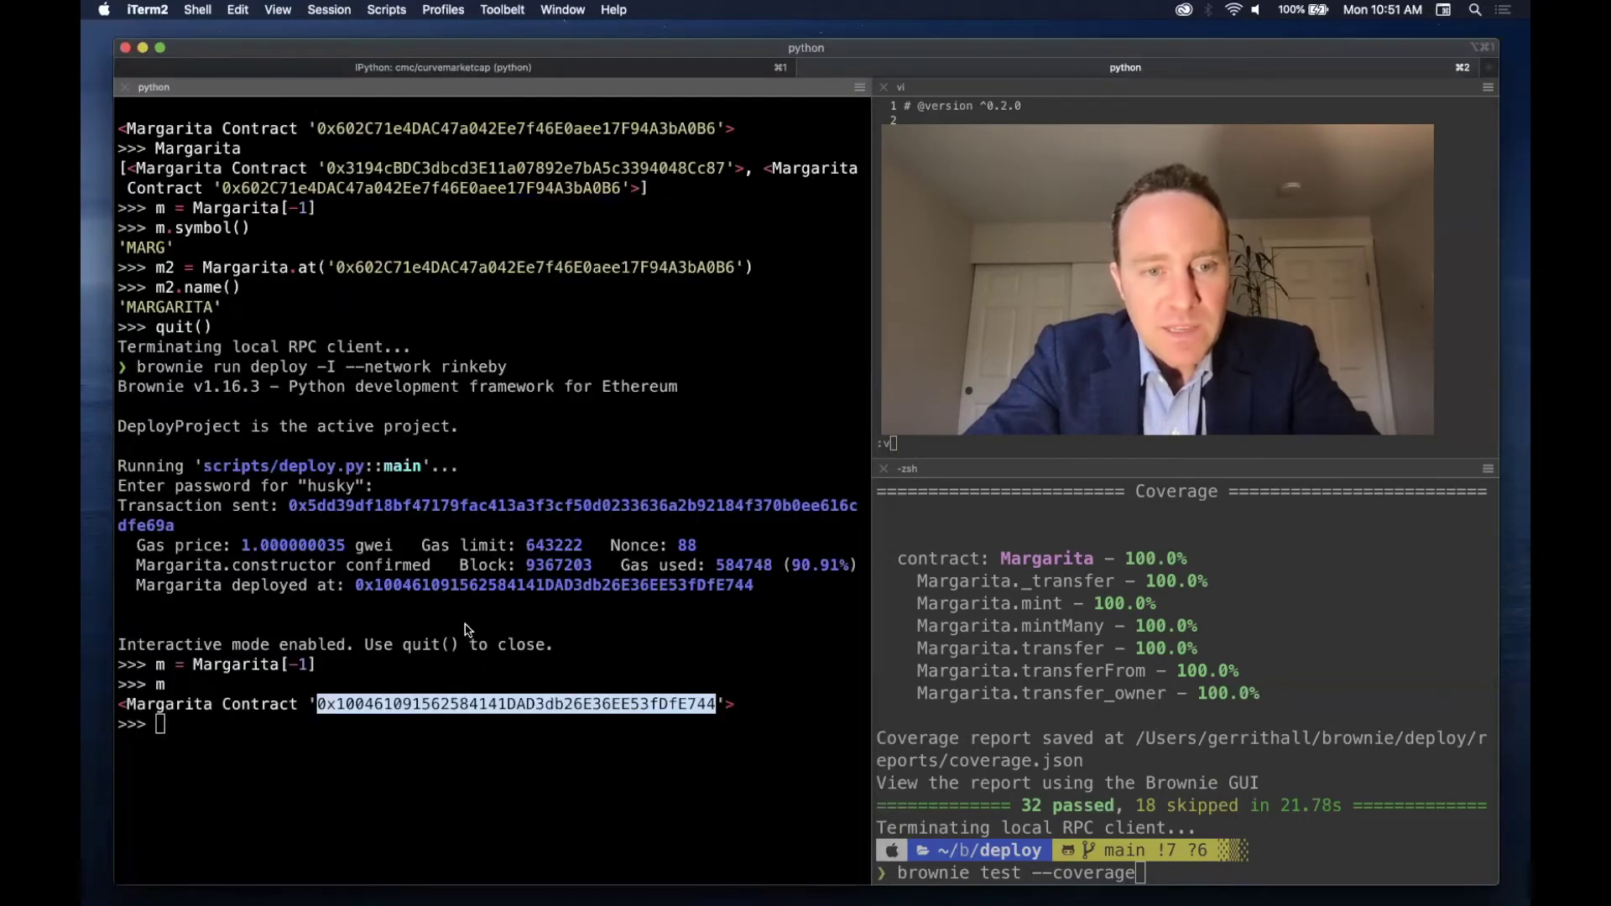
key("super+Tab")
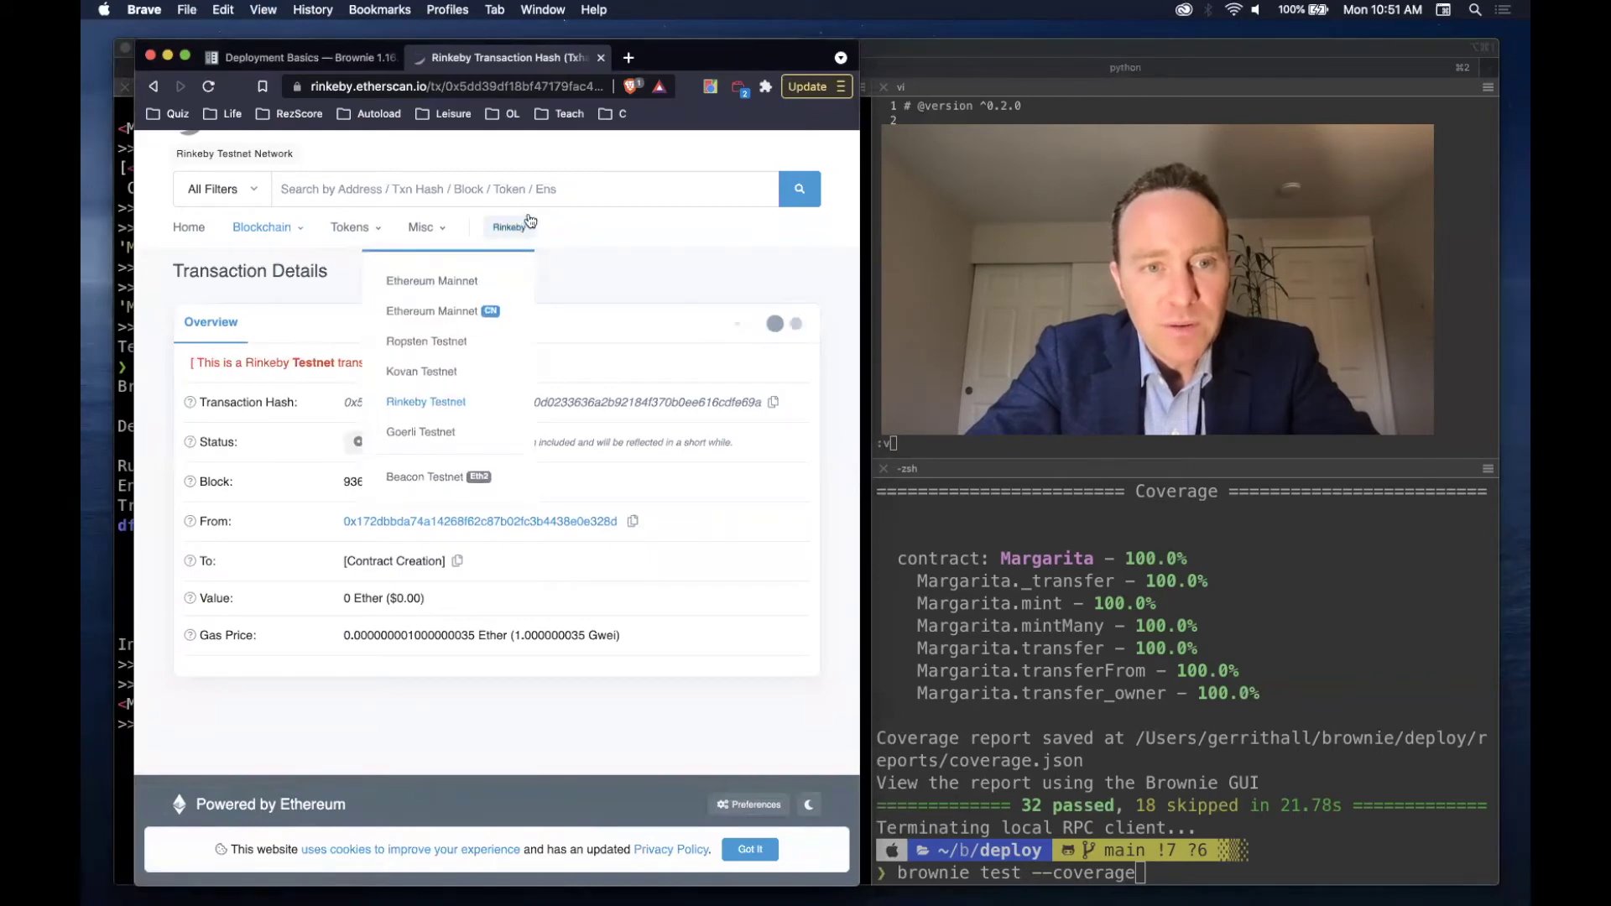
left_click(569, 202)
key("super+v")
key("Return")
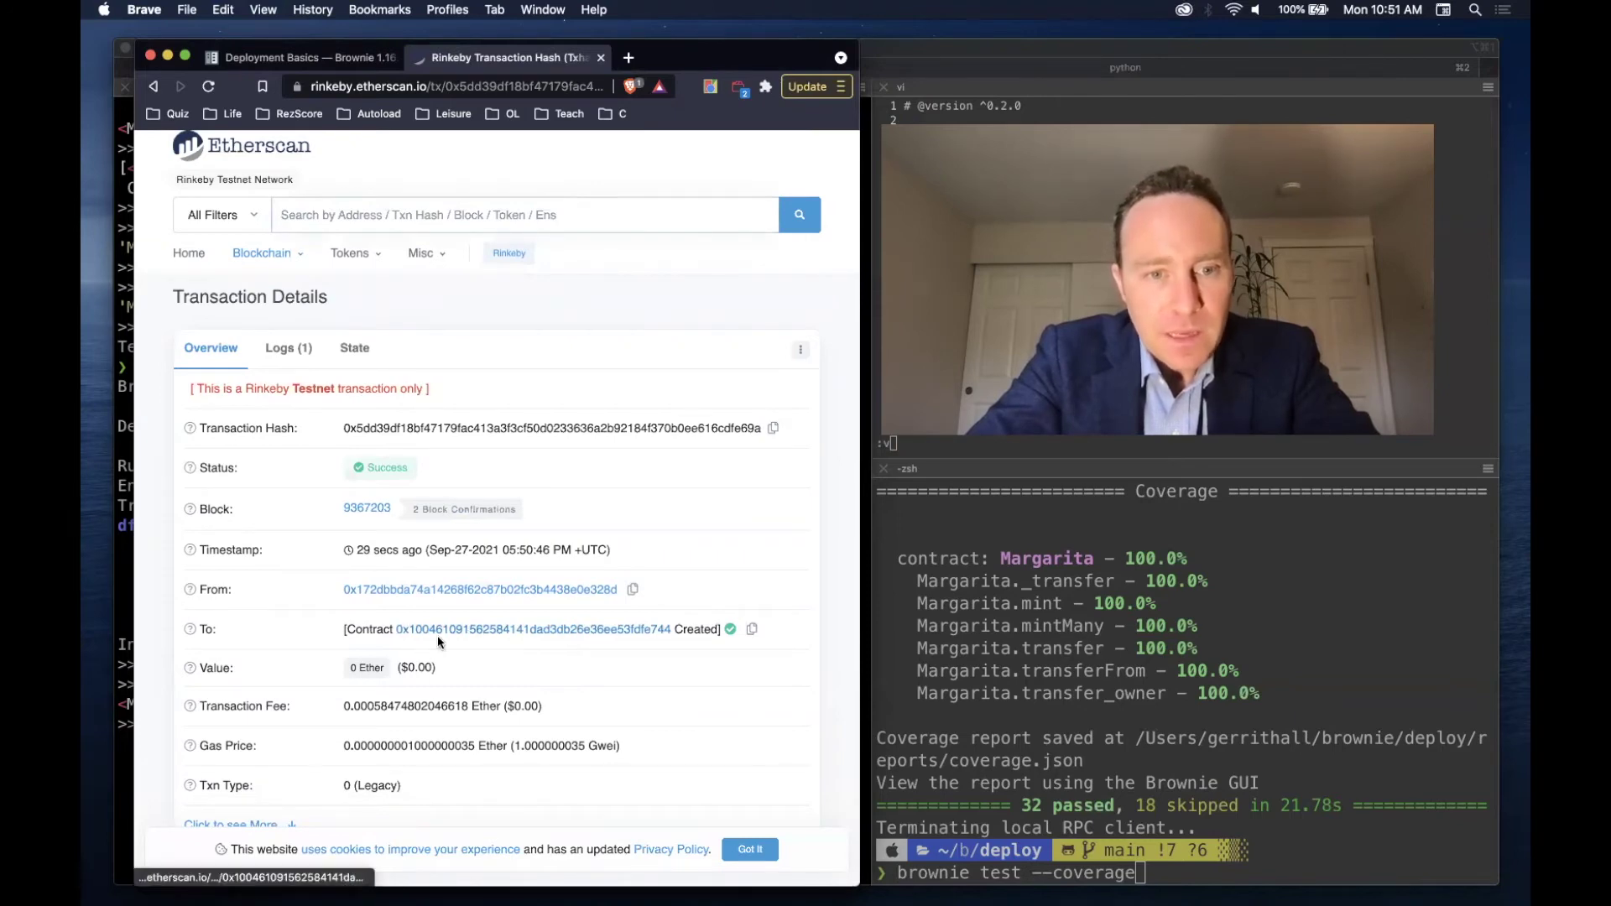
left_click(465, 636)
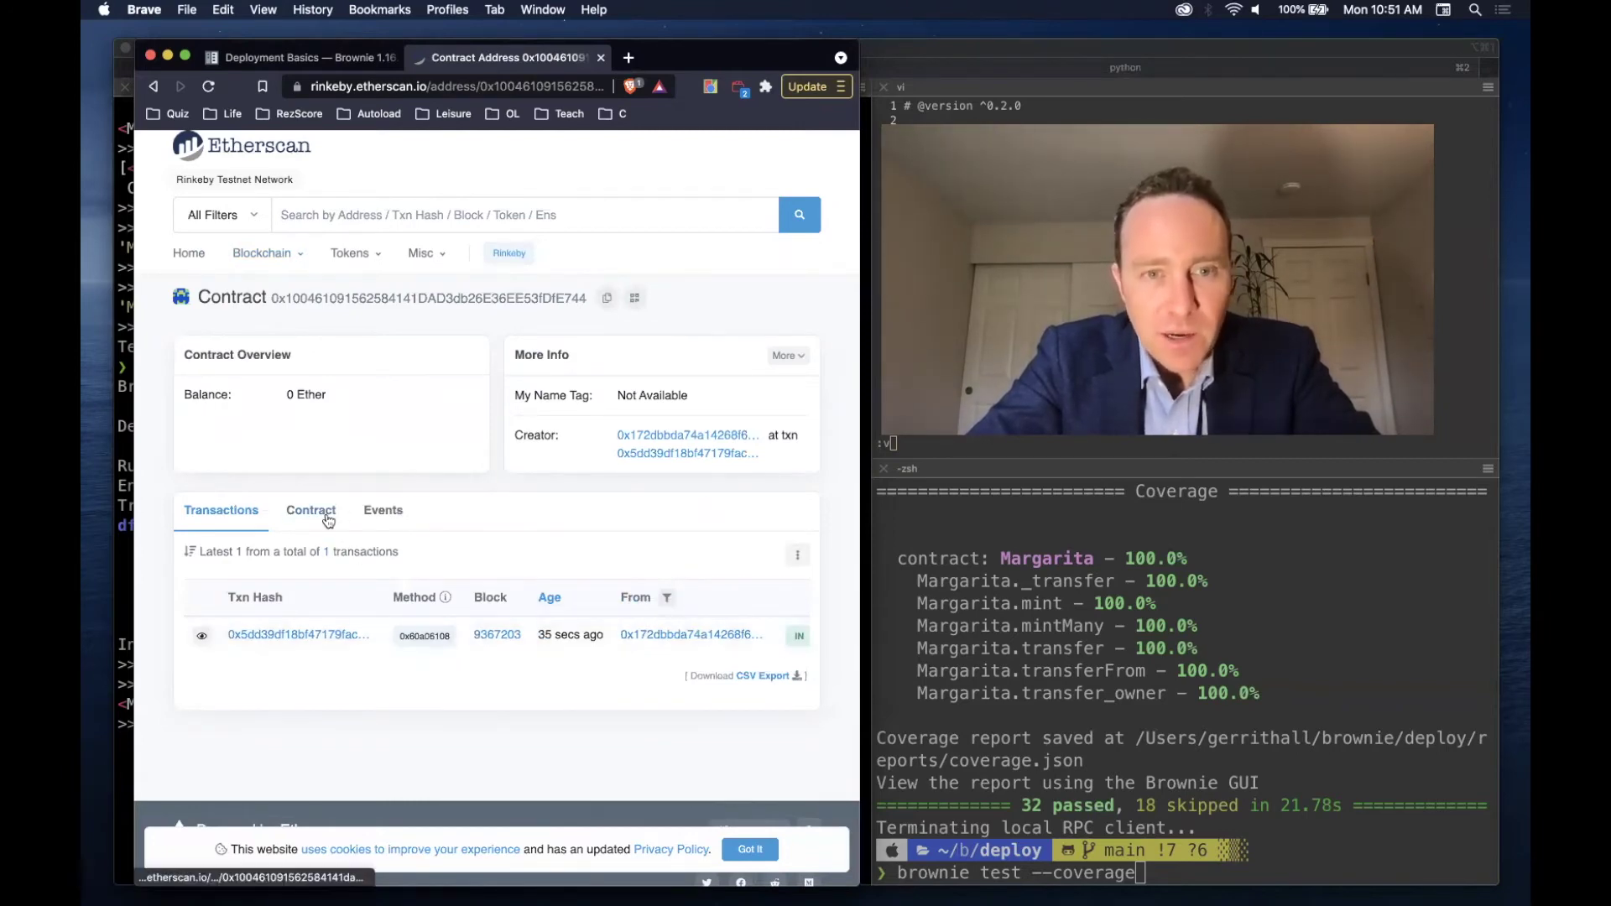
key("super+Tab")
type("m.")
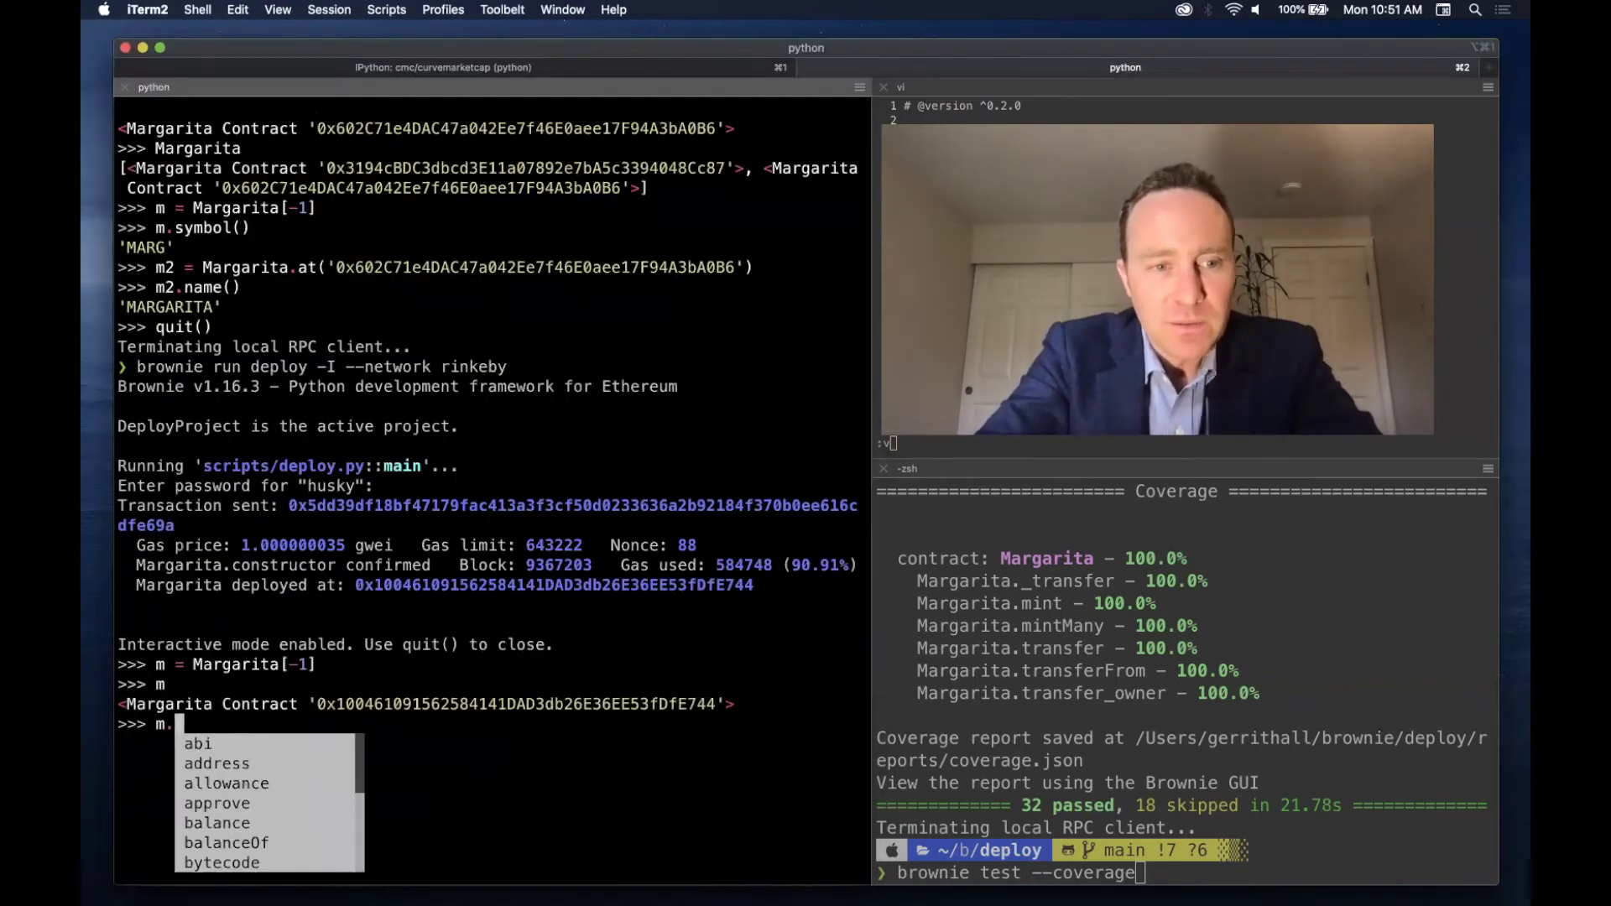
- Load the husky account in the Brownie console using its saved password
key("BackSpace")
key("BackSpace")
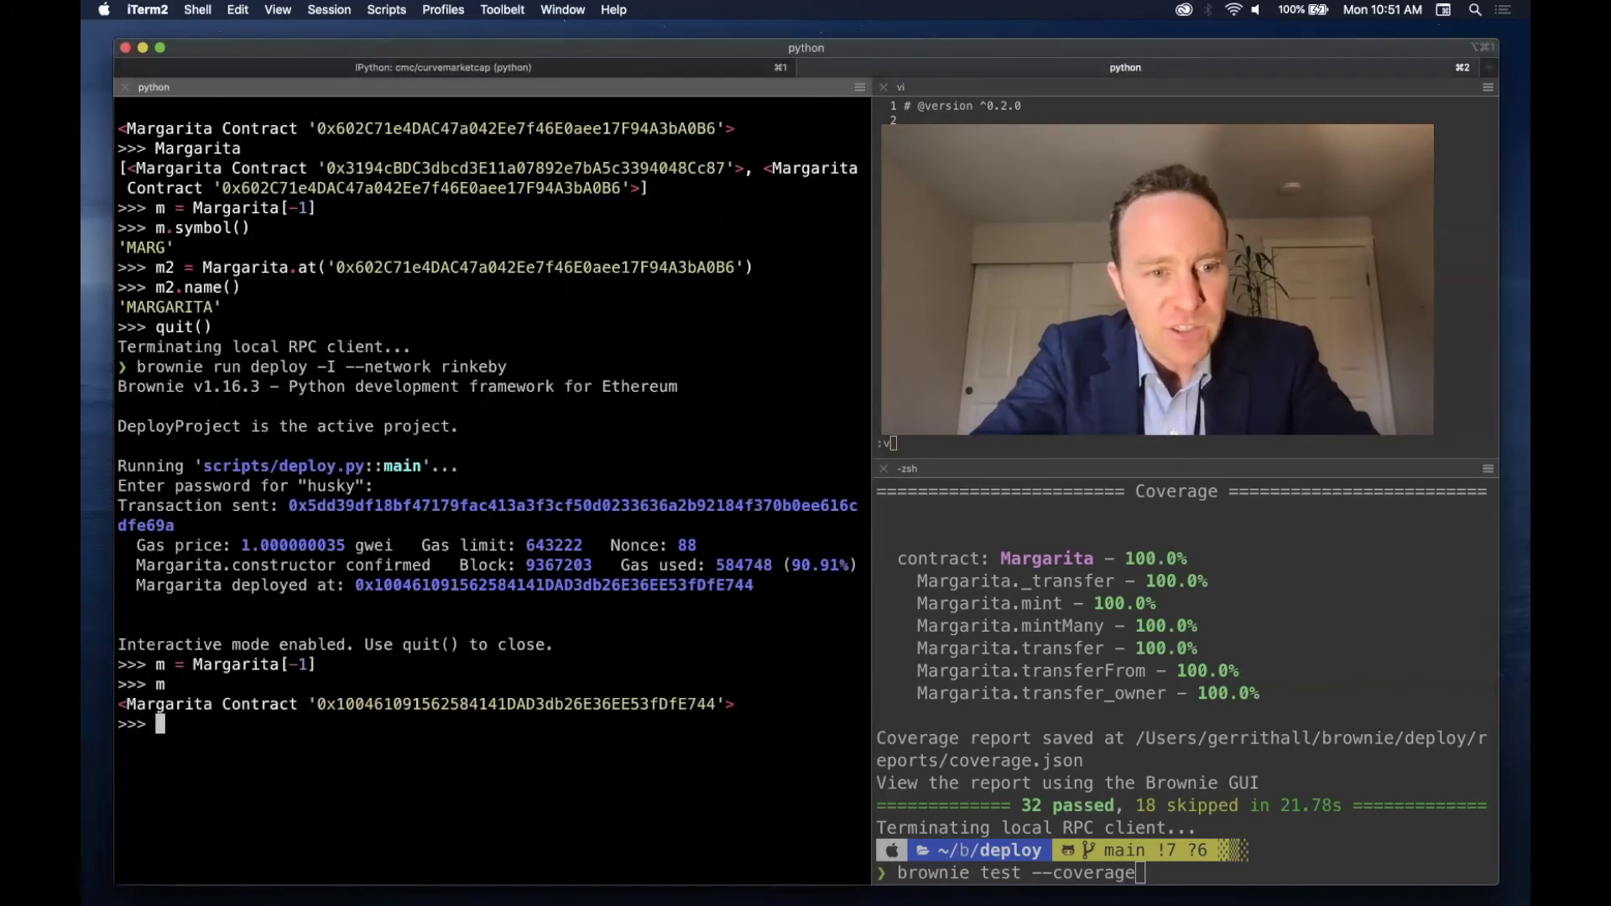
type("m.")
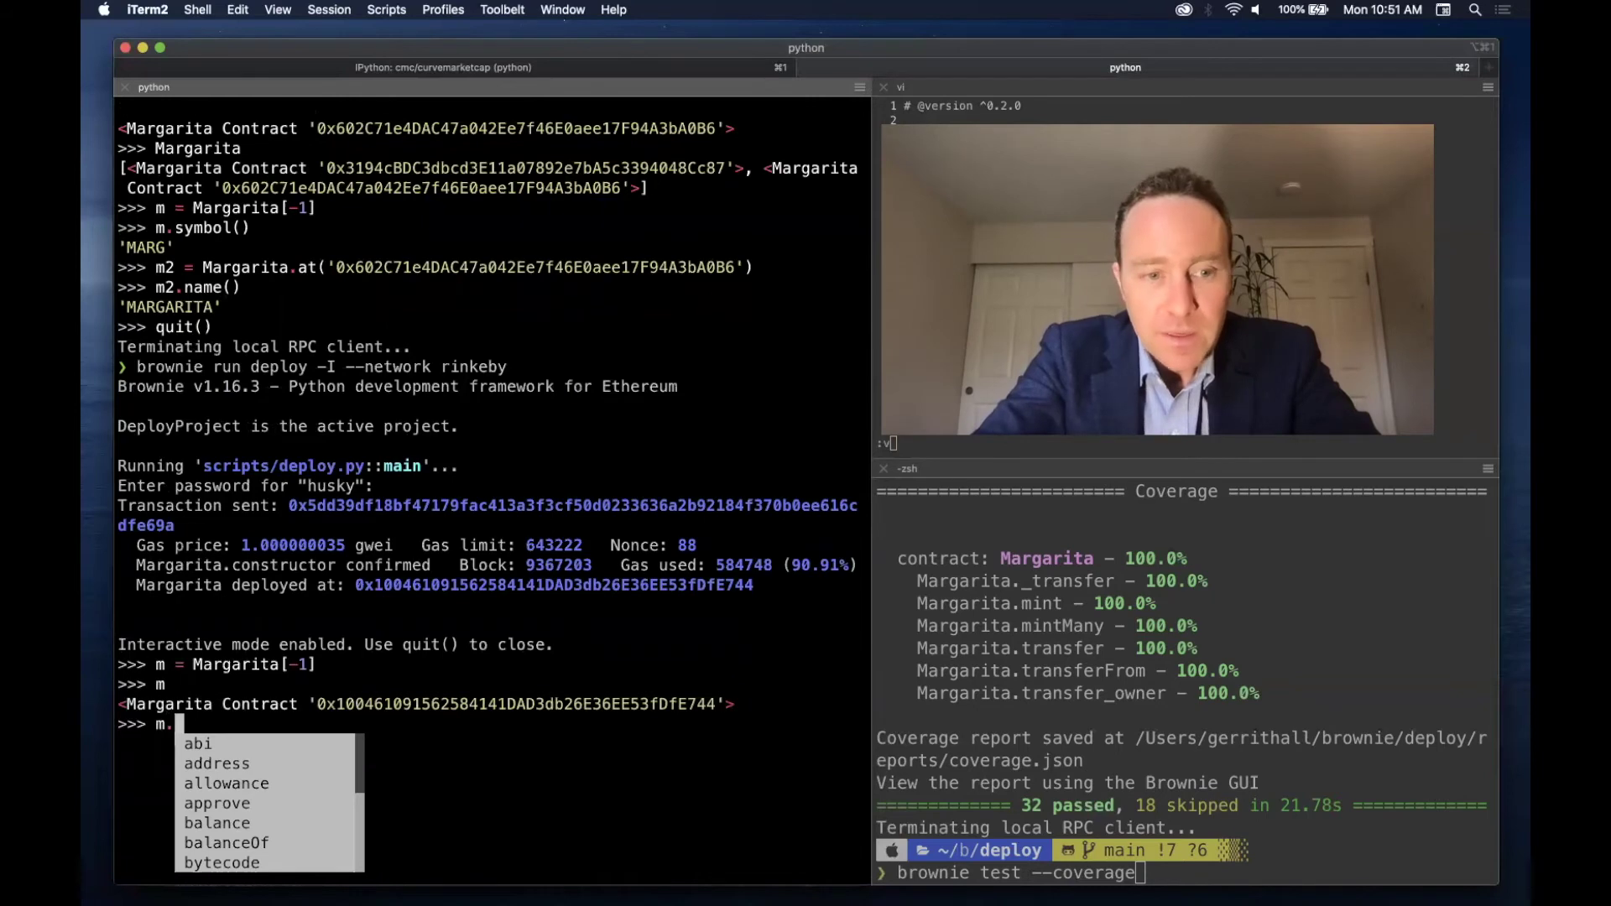
key("BackSpace")
key("BackSpace")
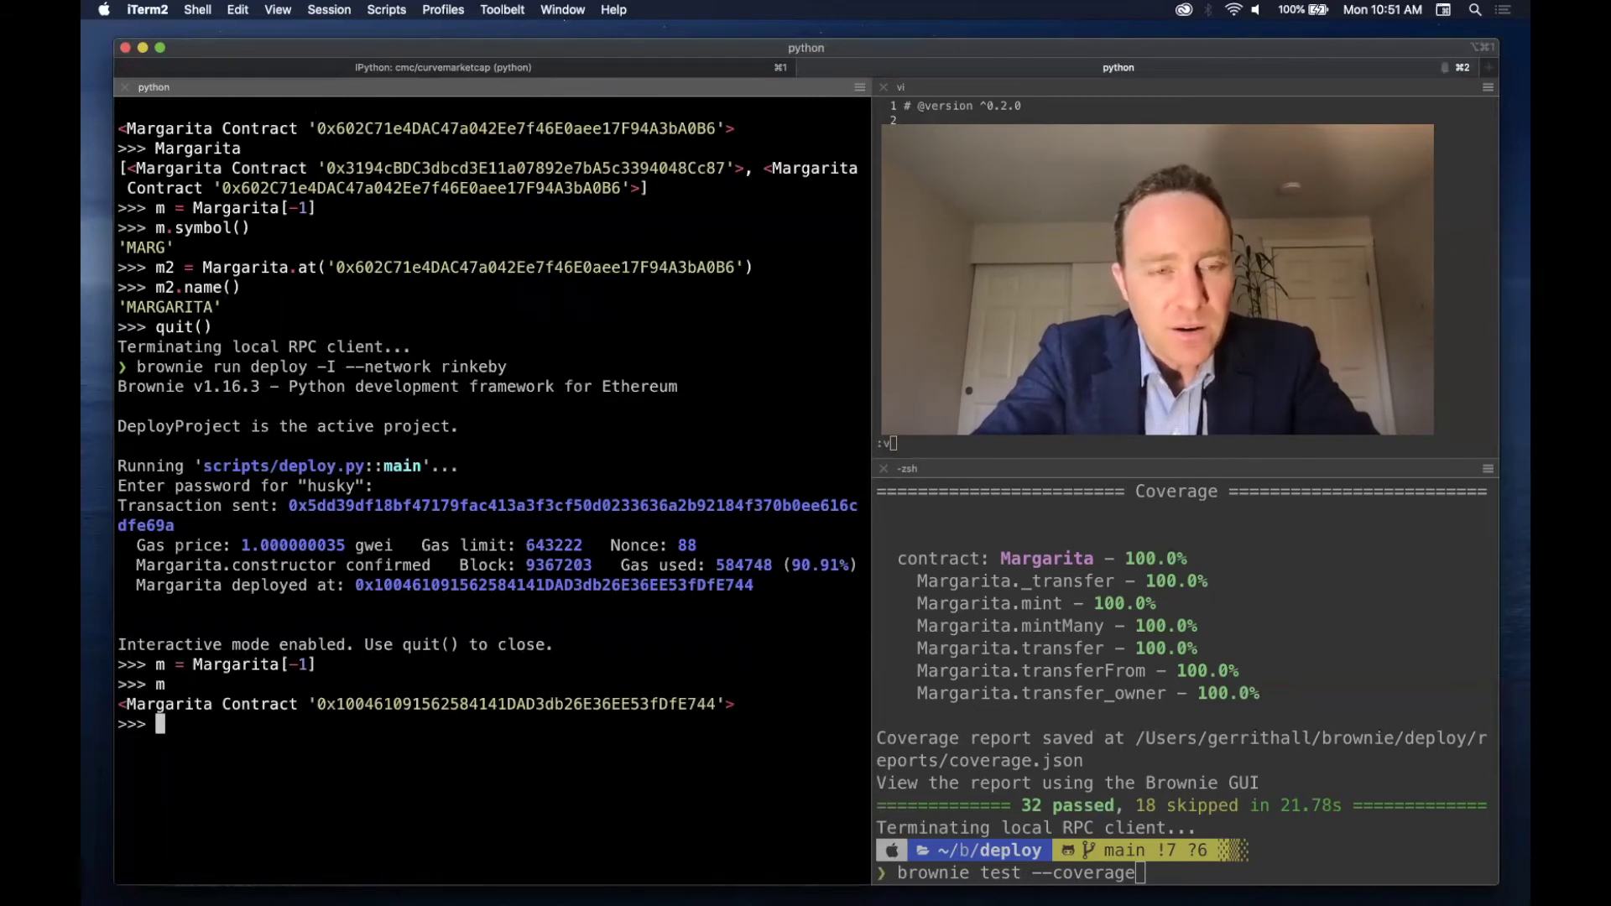
type("m.")
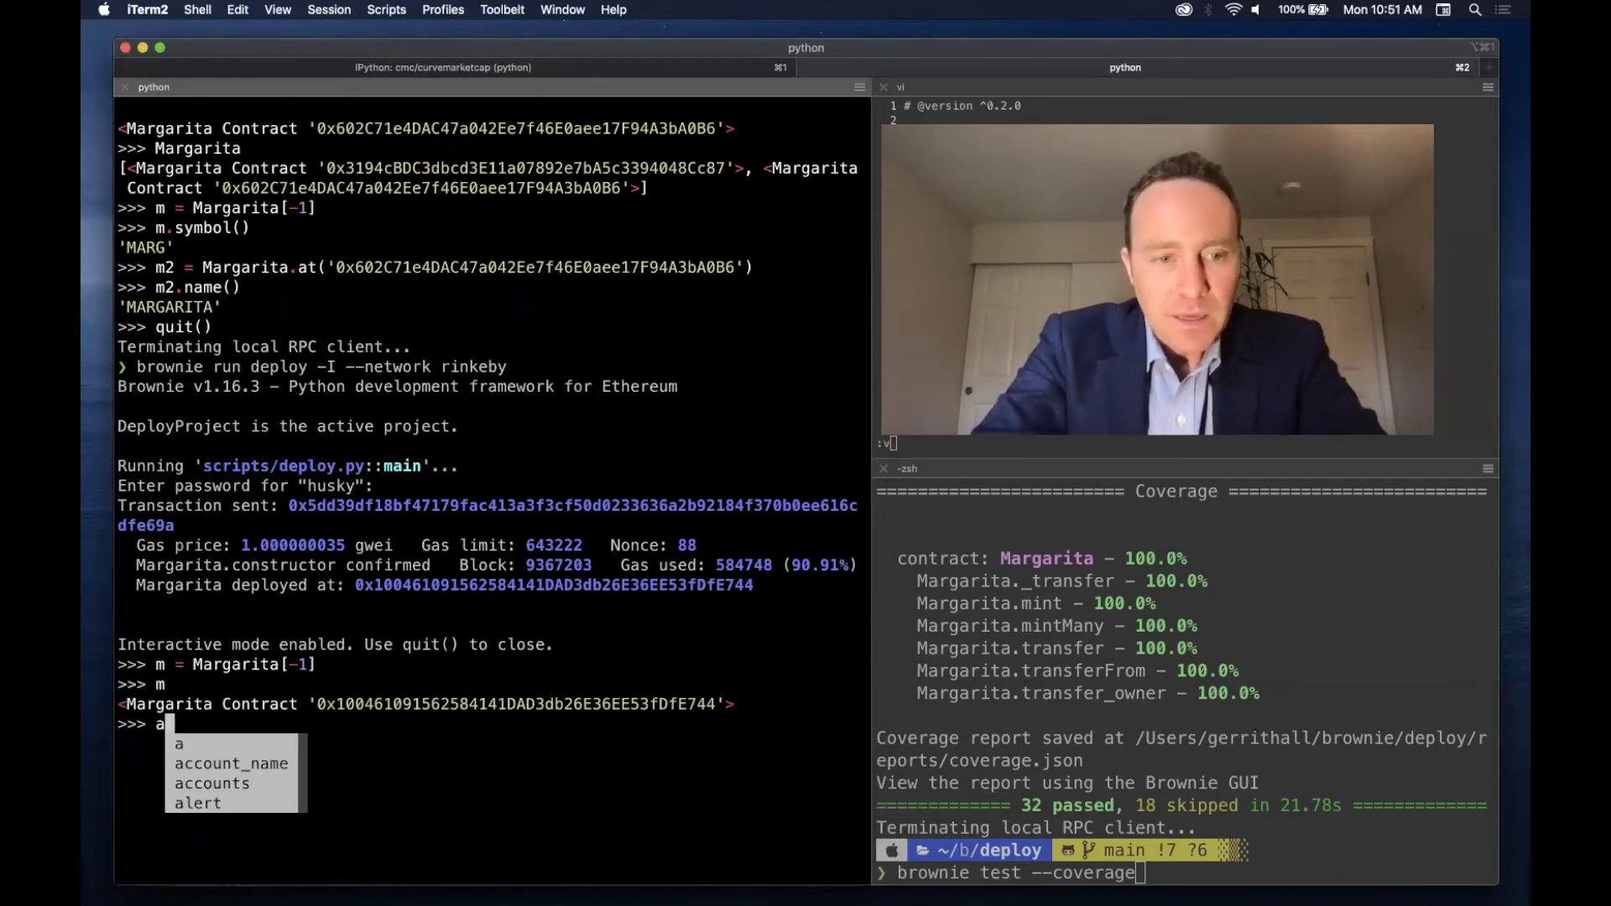
key("BackSpace")
key("BackSpace")
type("hu")
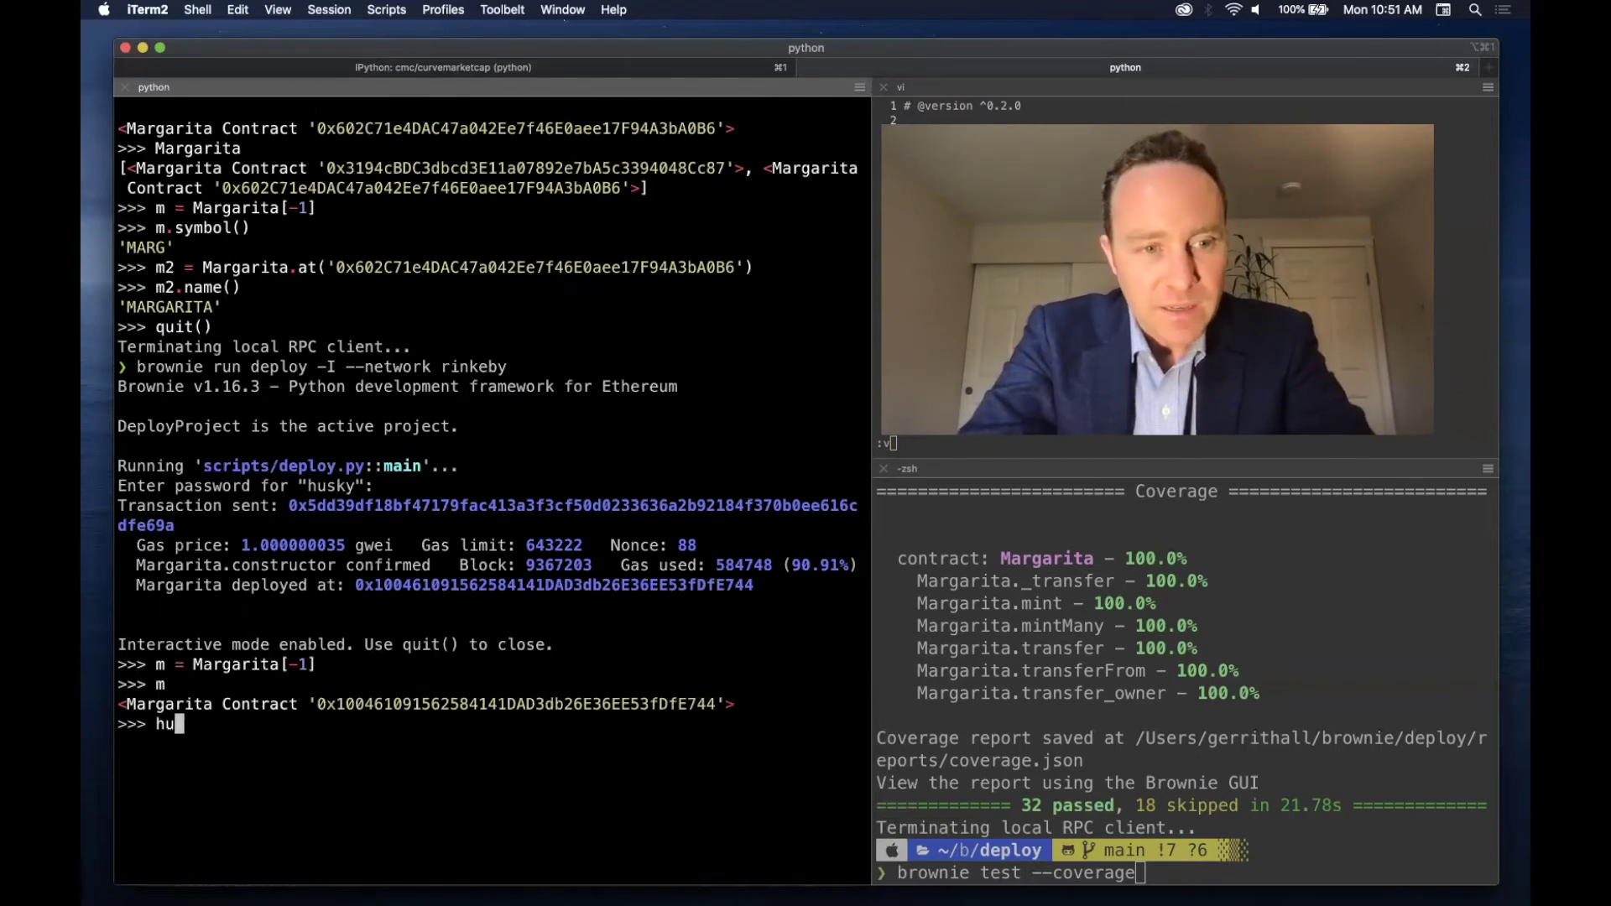
type("sky = accounts.load('hus")
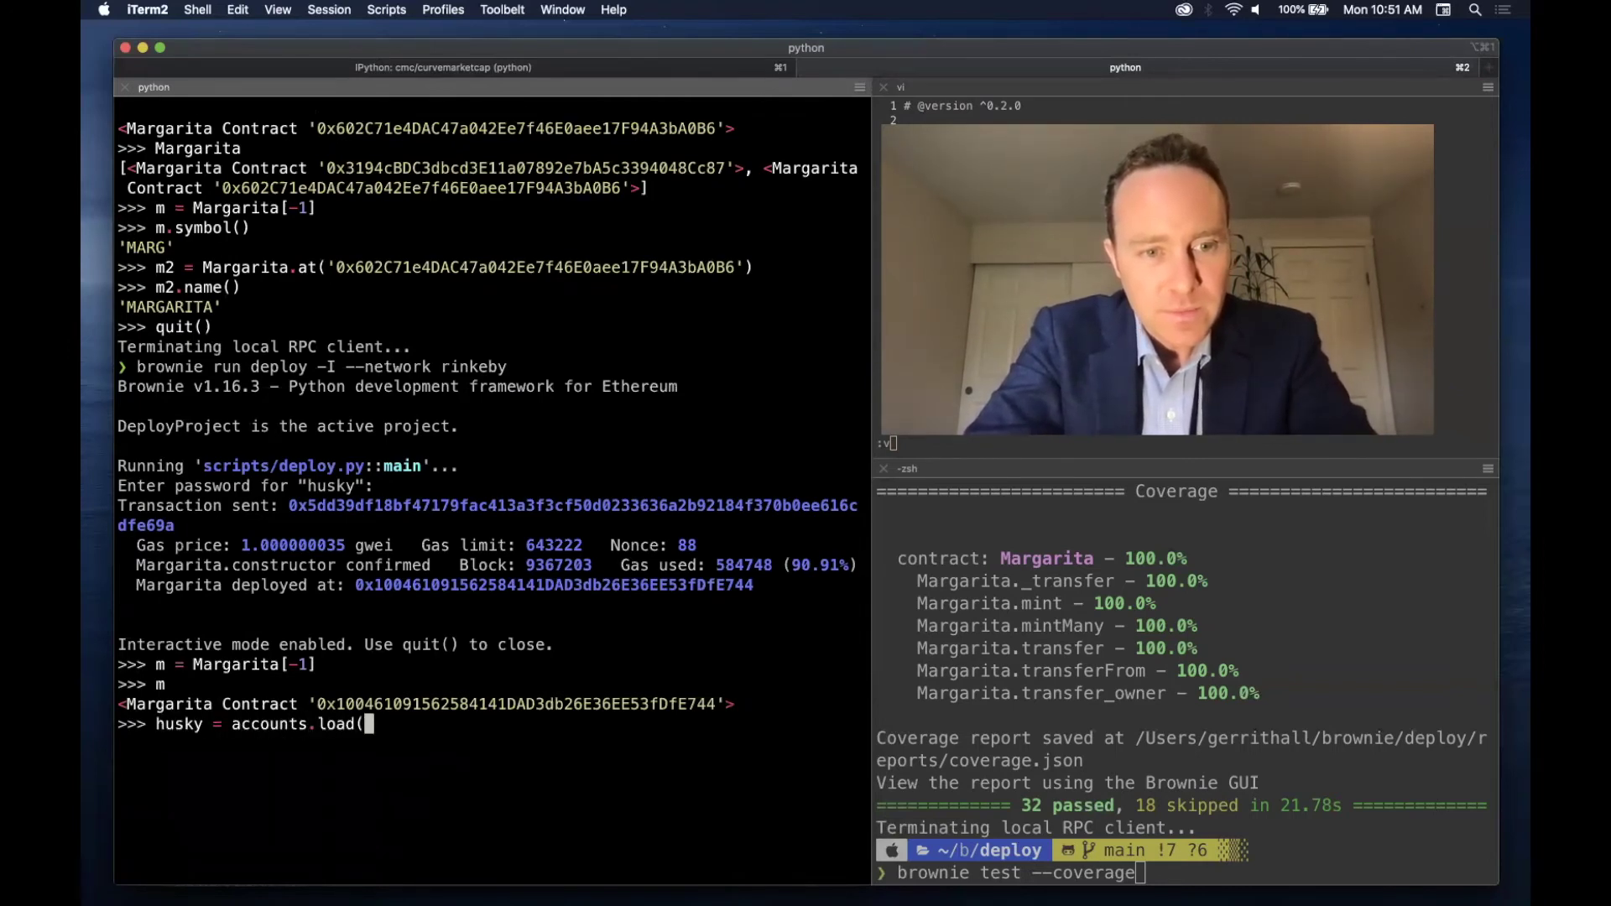
type("ky')")
key("Return")
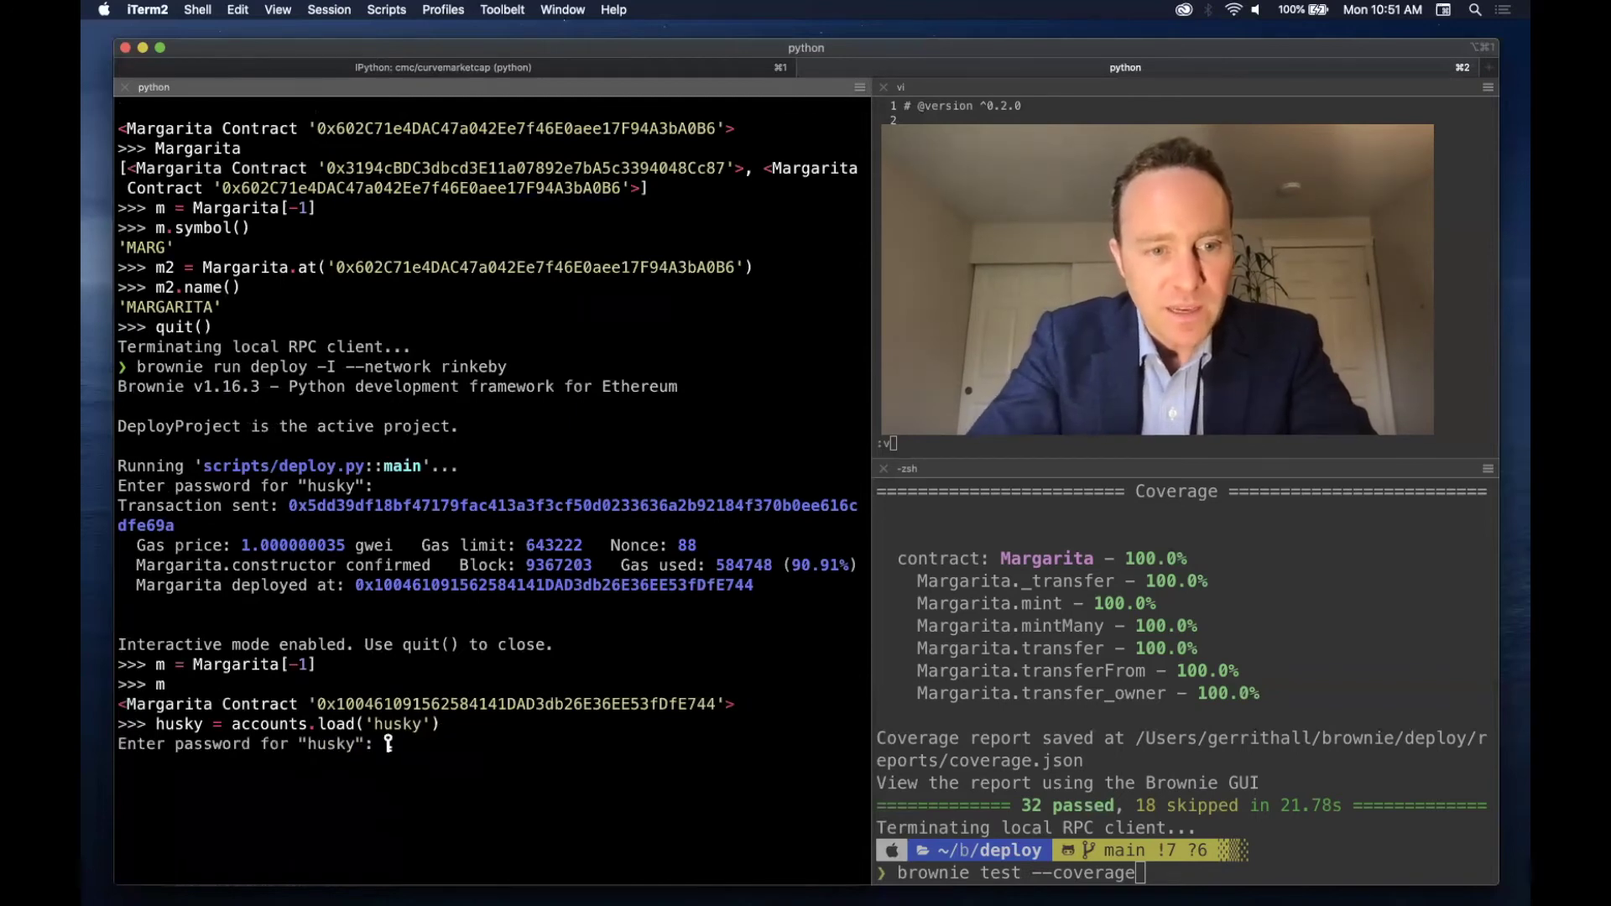
key("super+alt+f")
key("Down")
key("Return")
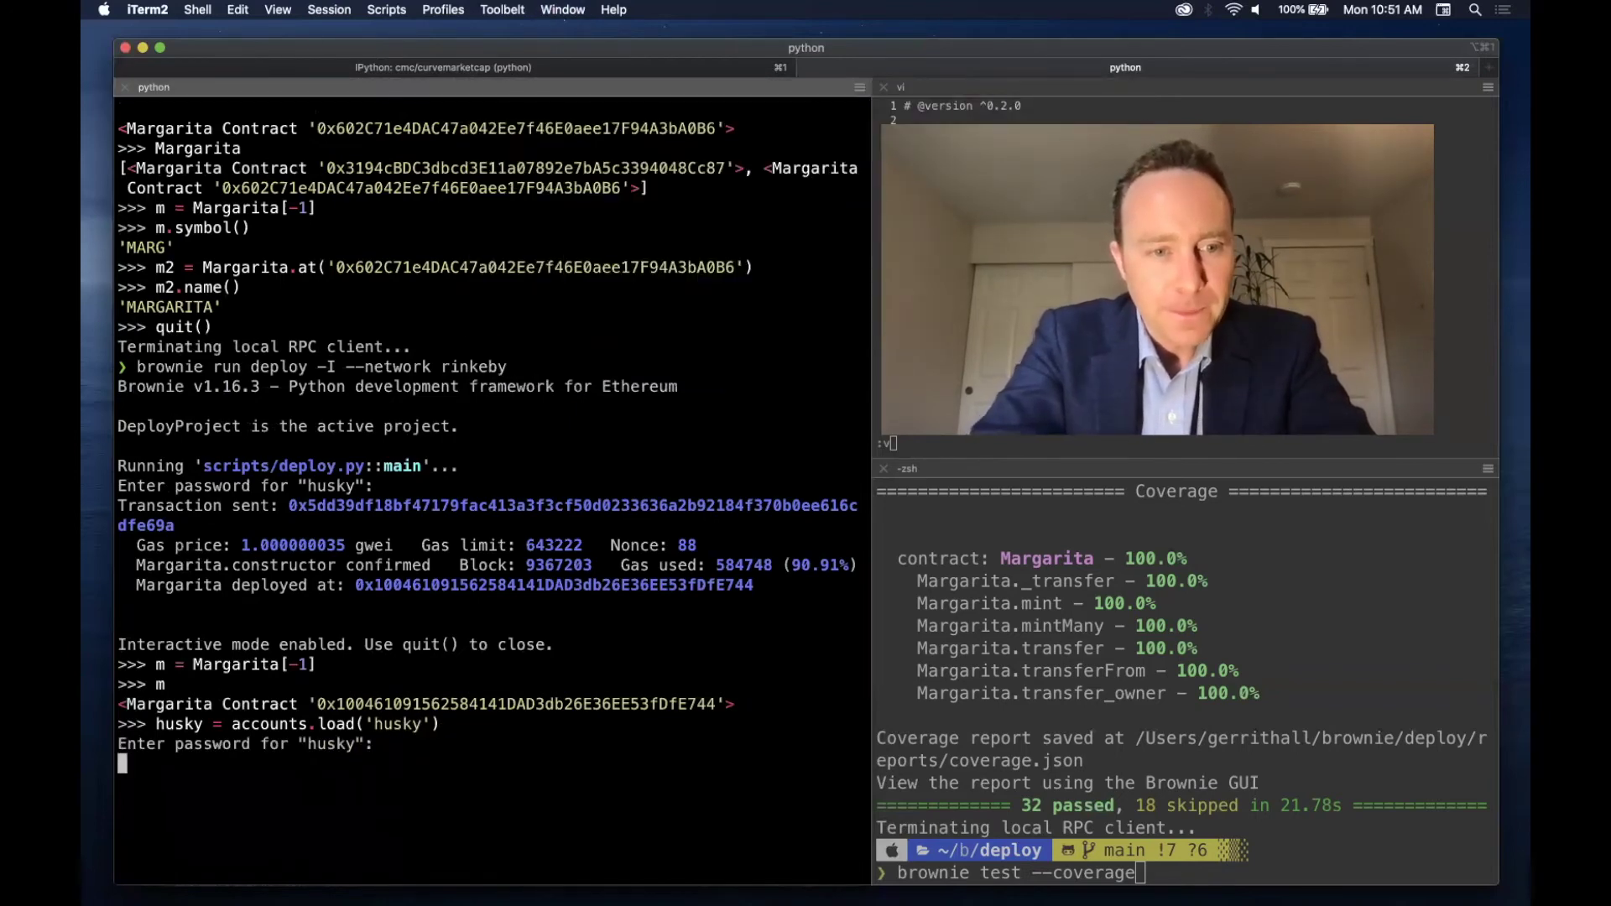
type("m.")
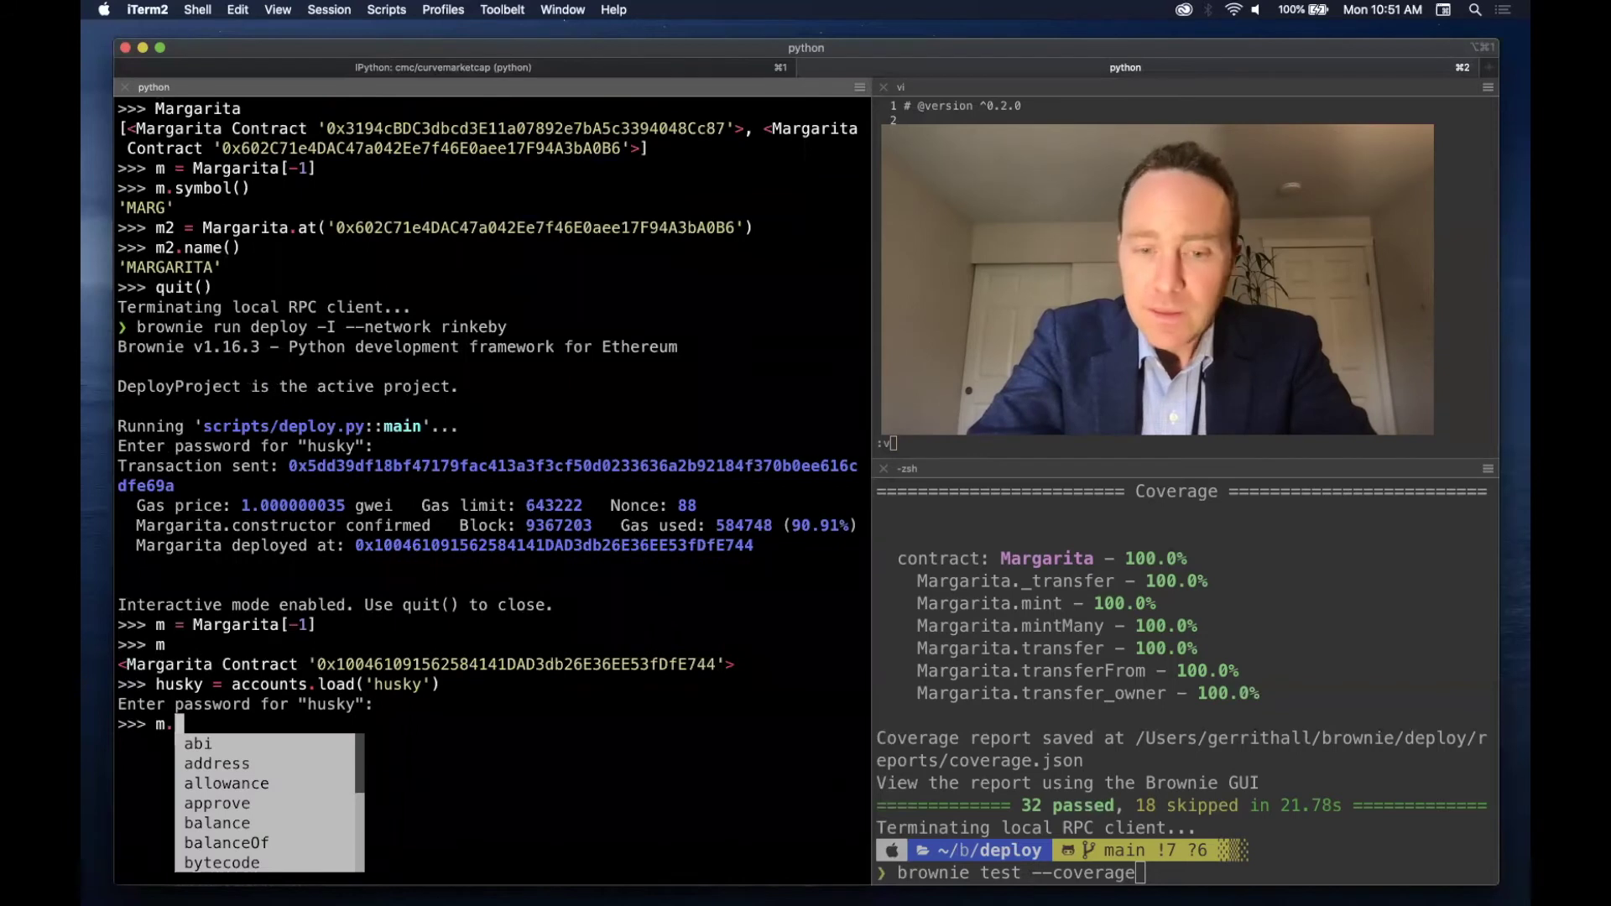
type("mint(")
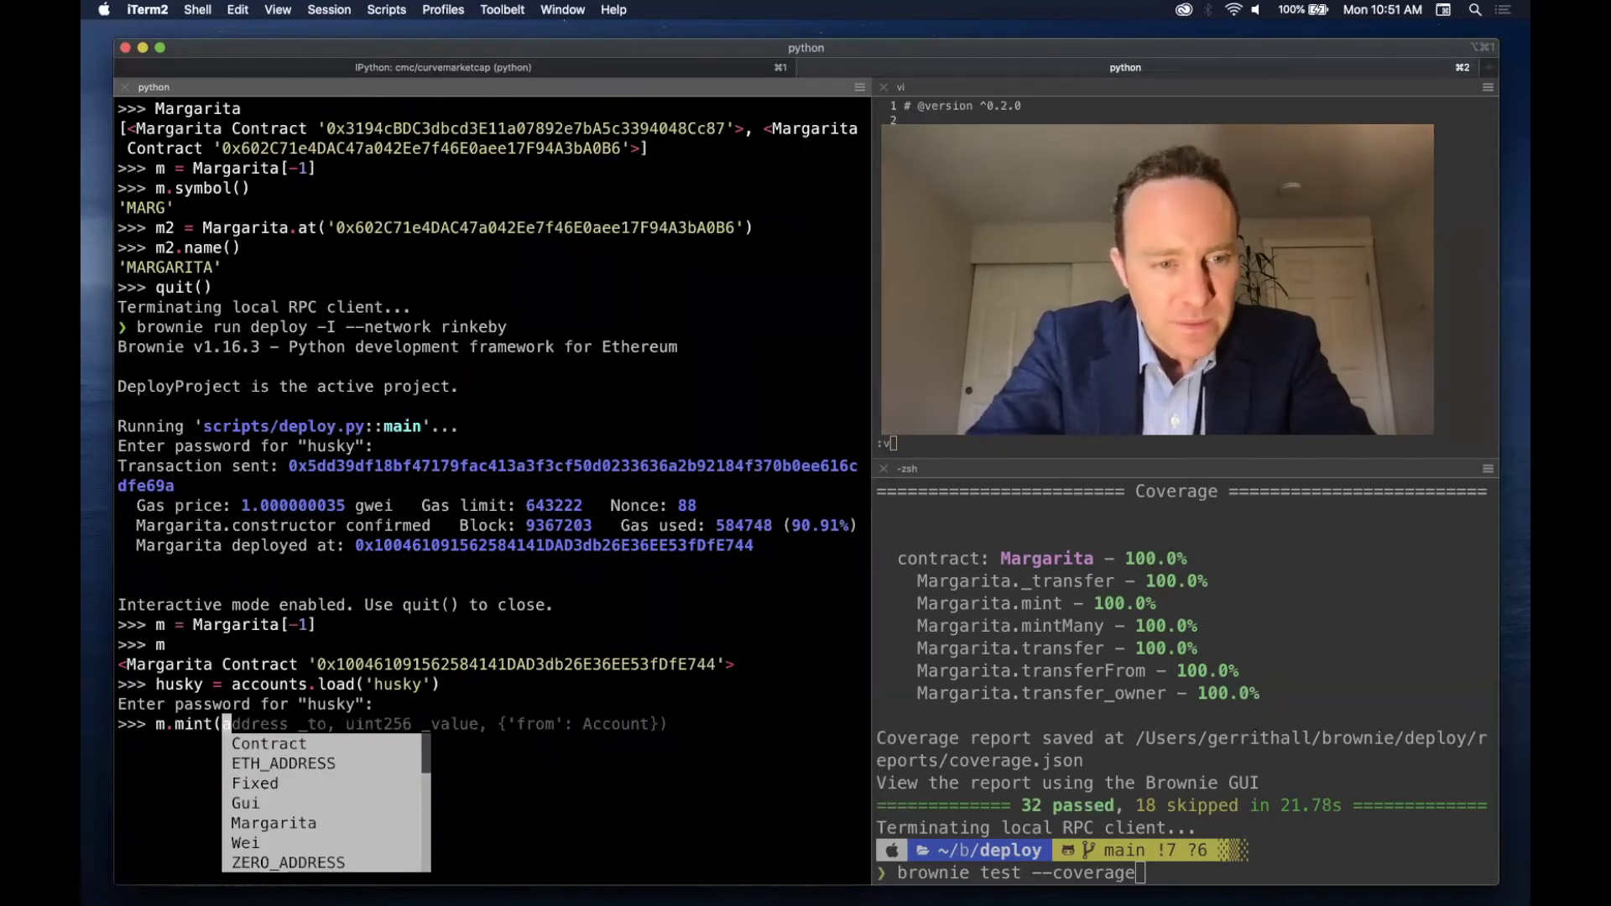
type("husky")
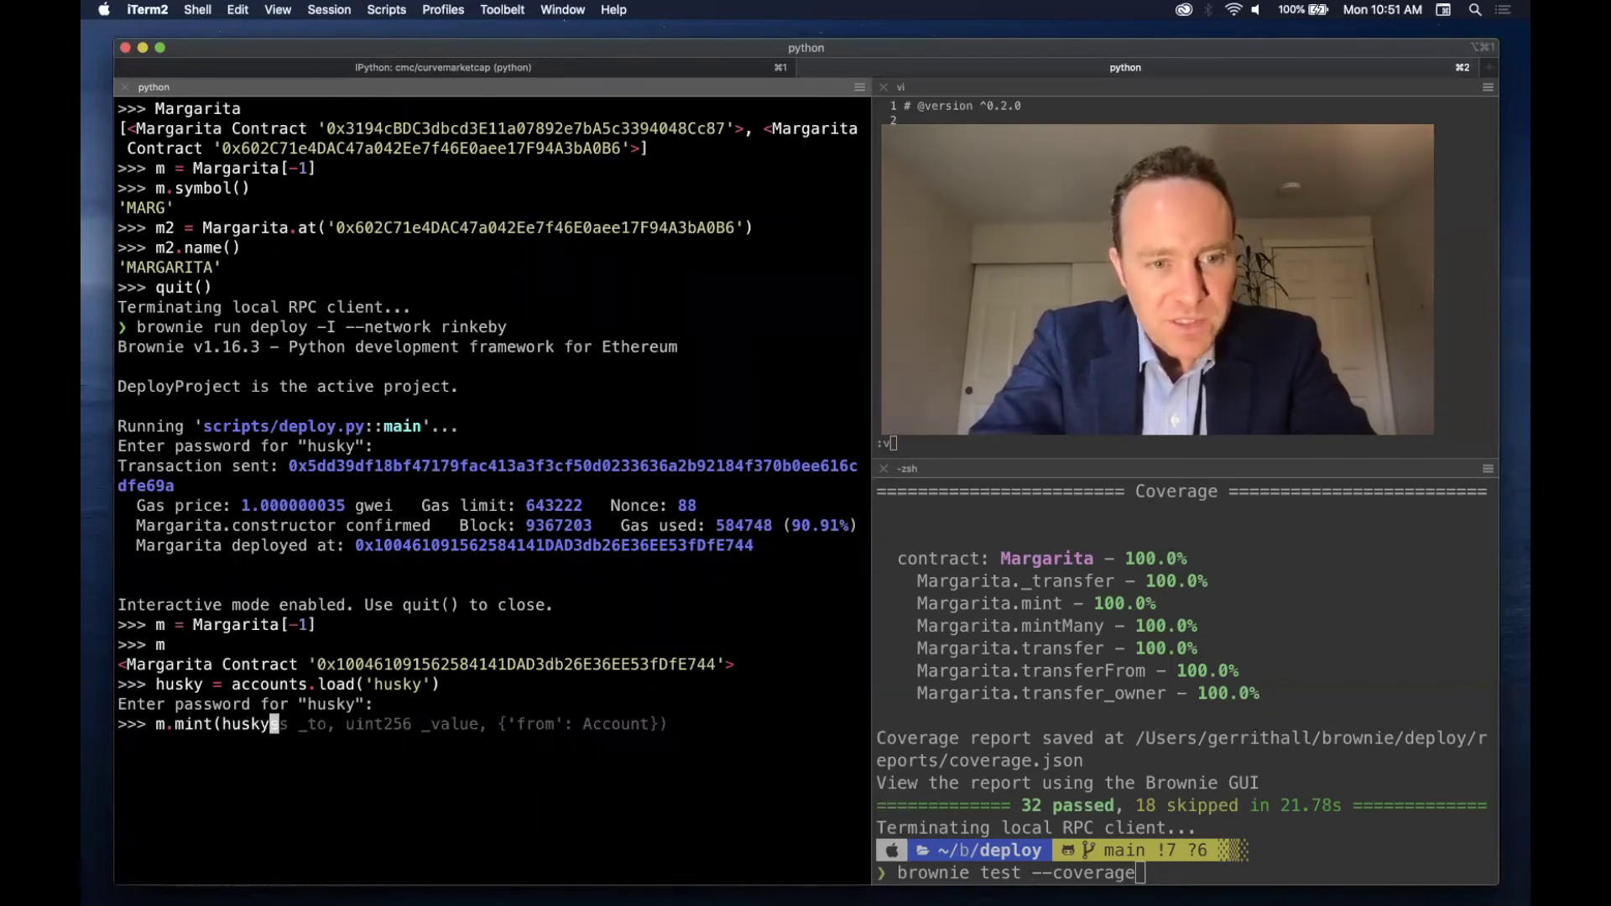
type(", 100, {")
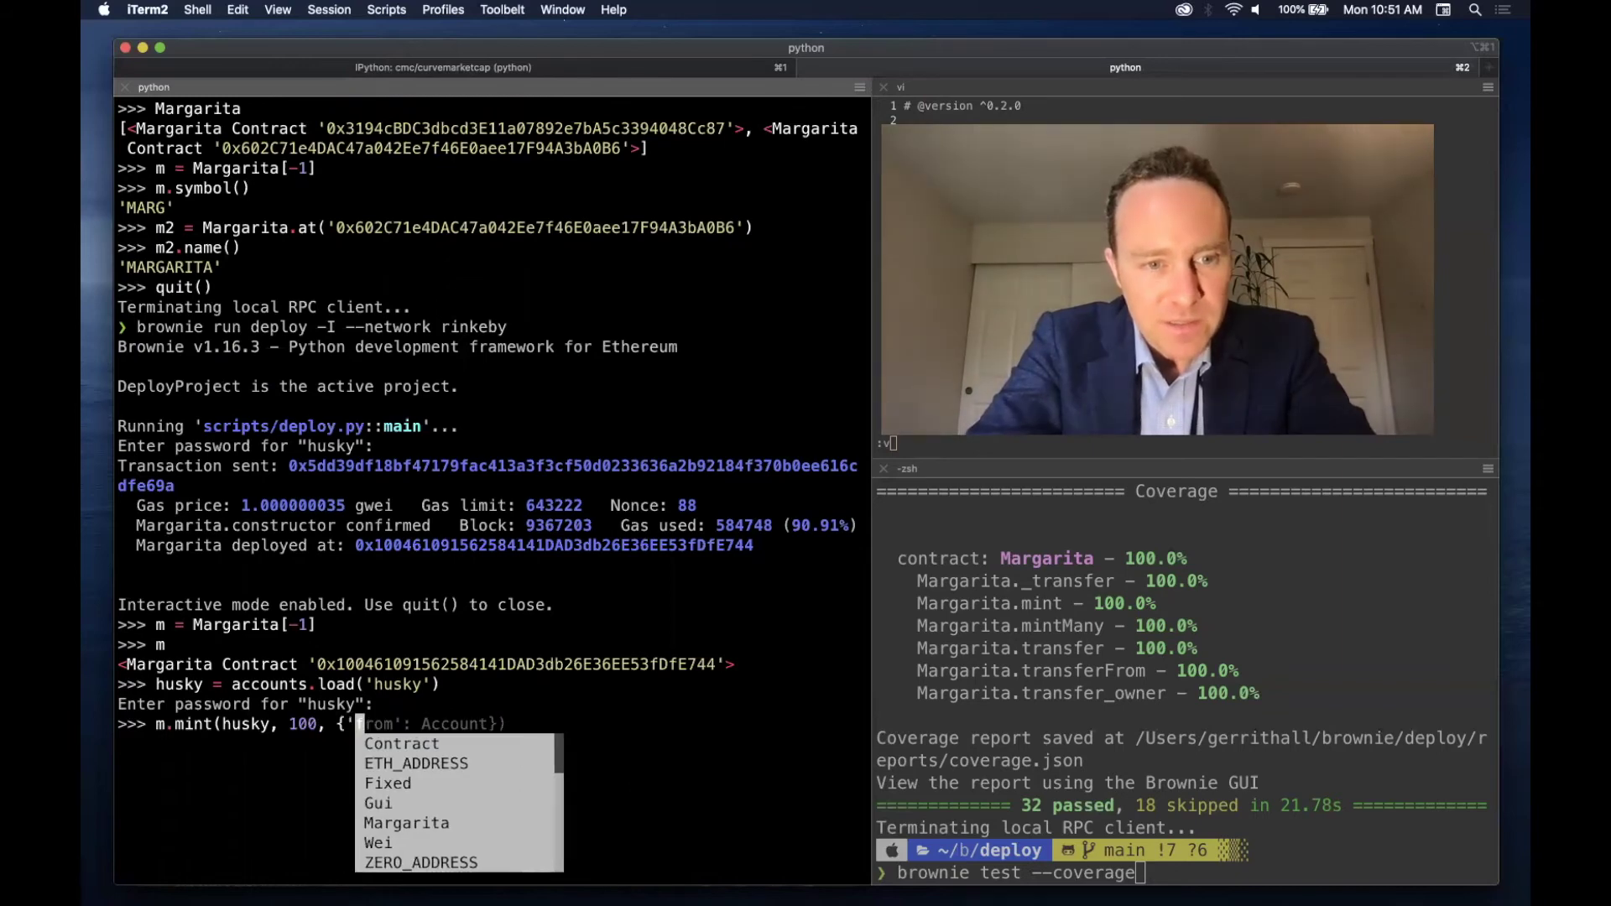
type("'from'")
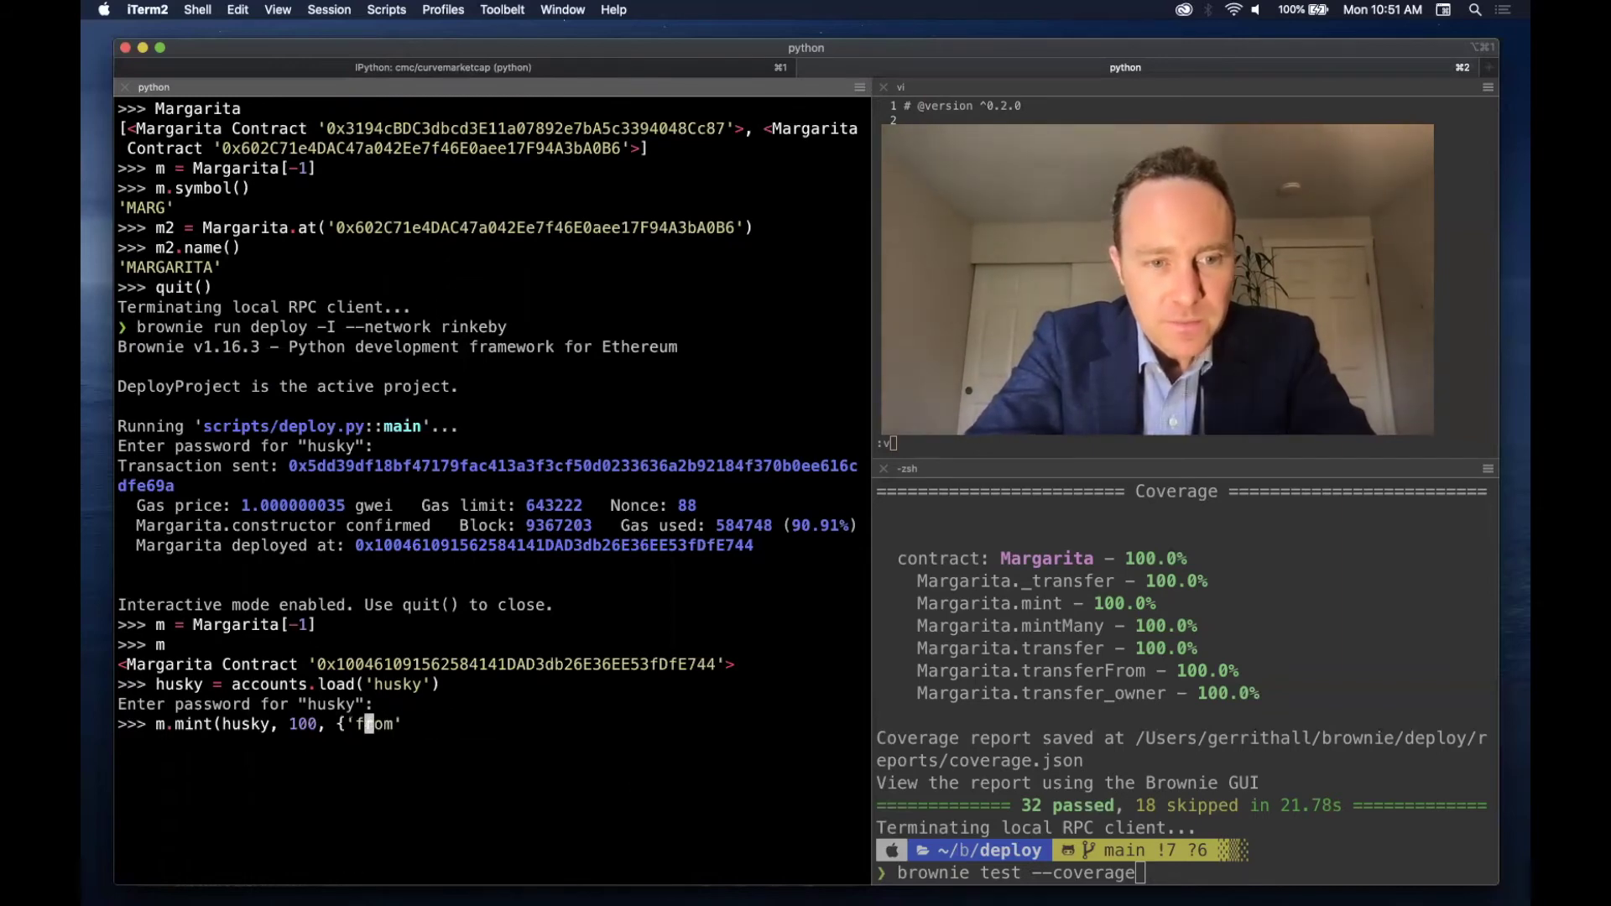
- Mint 100 * 10 ** 18 Margarita tokens from husky and refresh the contract's Etherscan page
key("Left")
key("Left")
type("* 10 **")
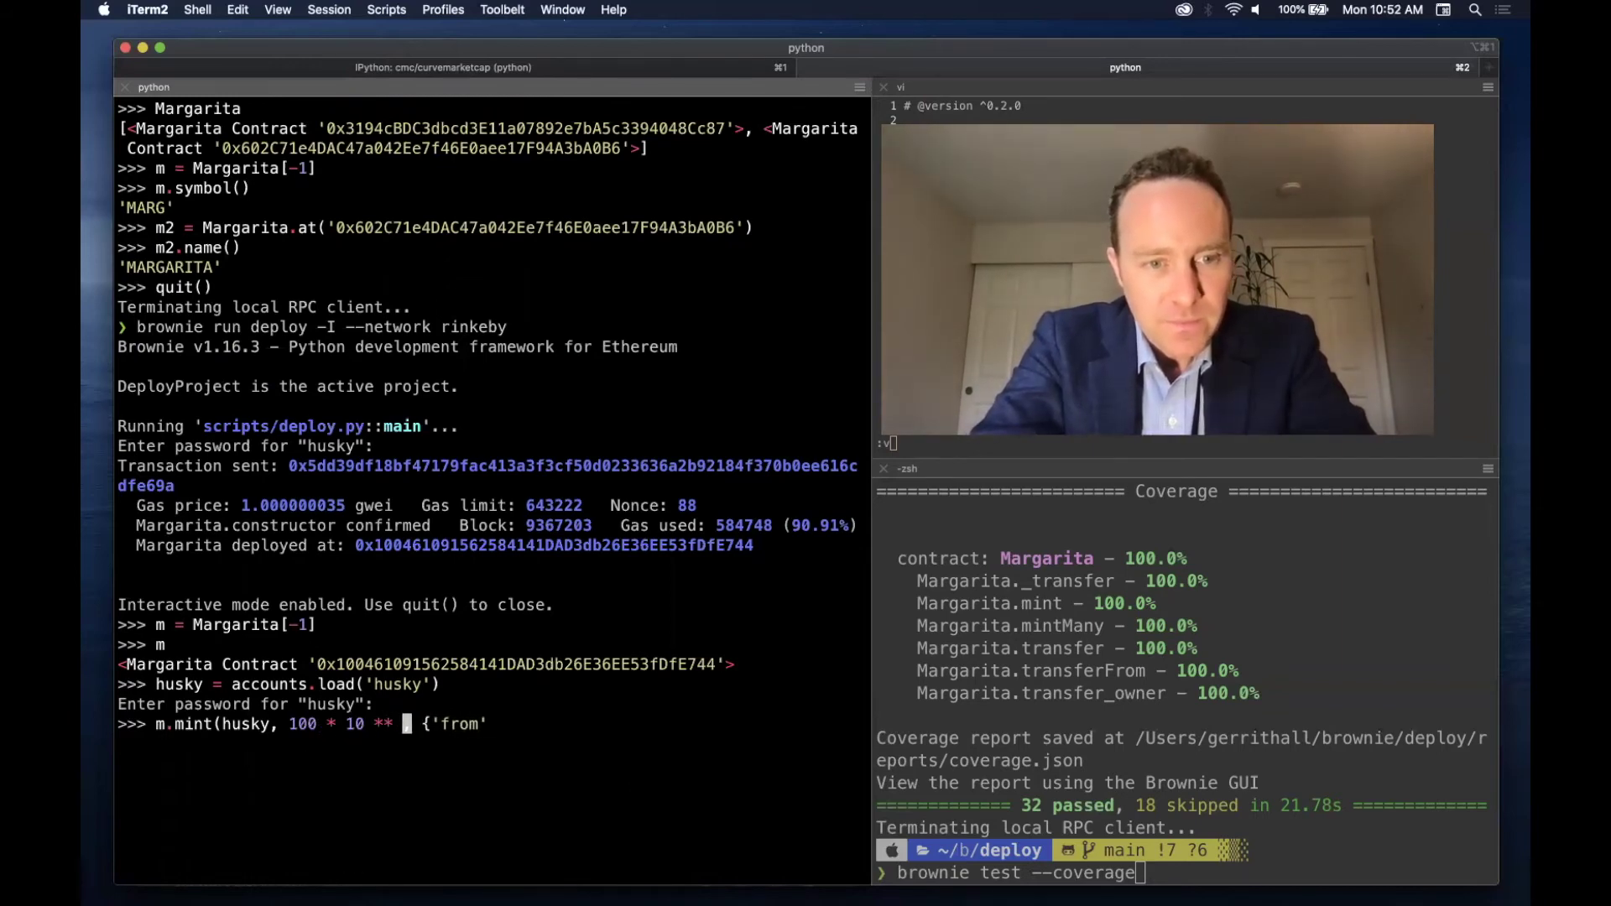
type(" 18,")
key("Right")
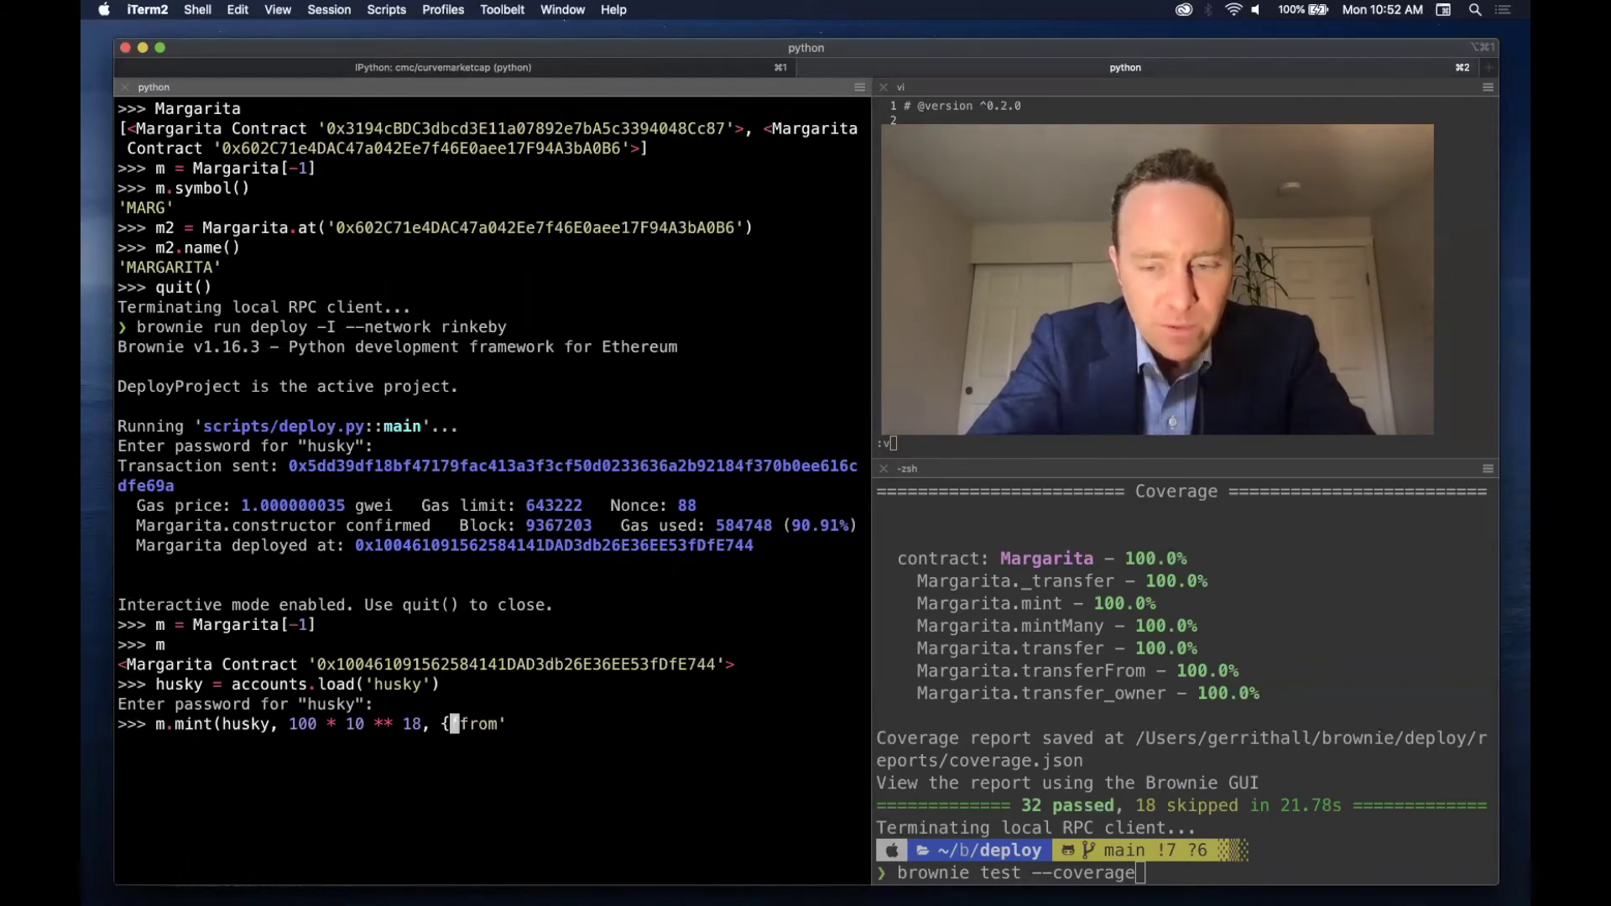
key("Right")
key("Right")
key("Right")
key("Right")
key("Right")
key("Right")
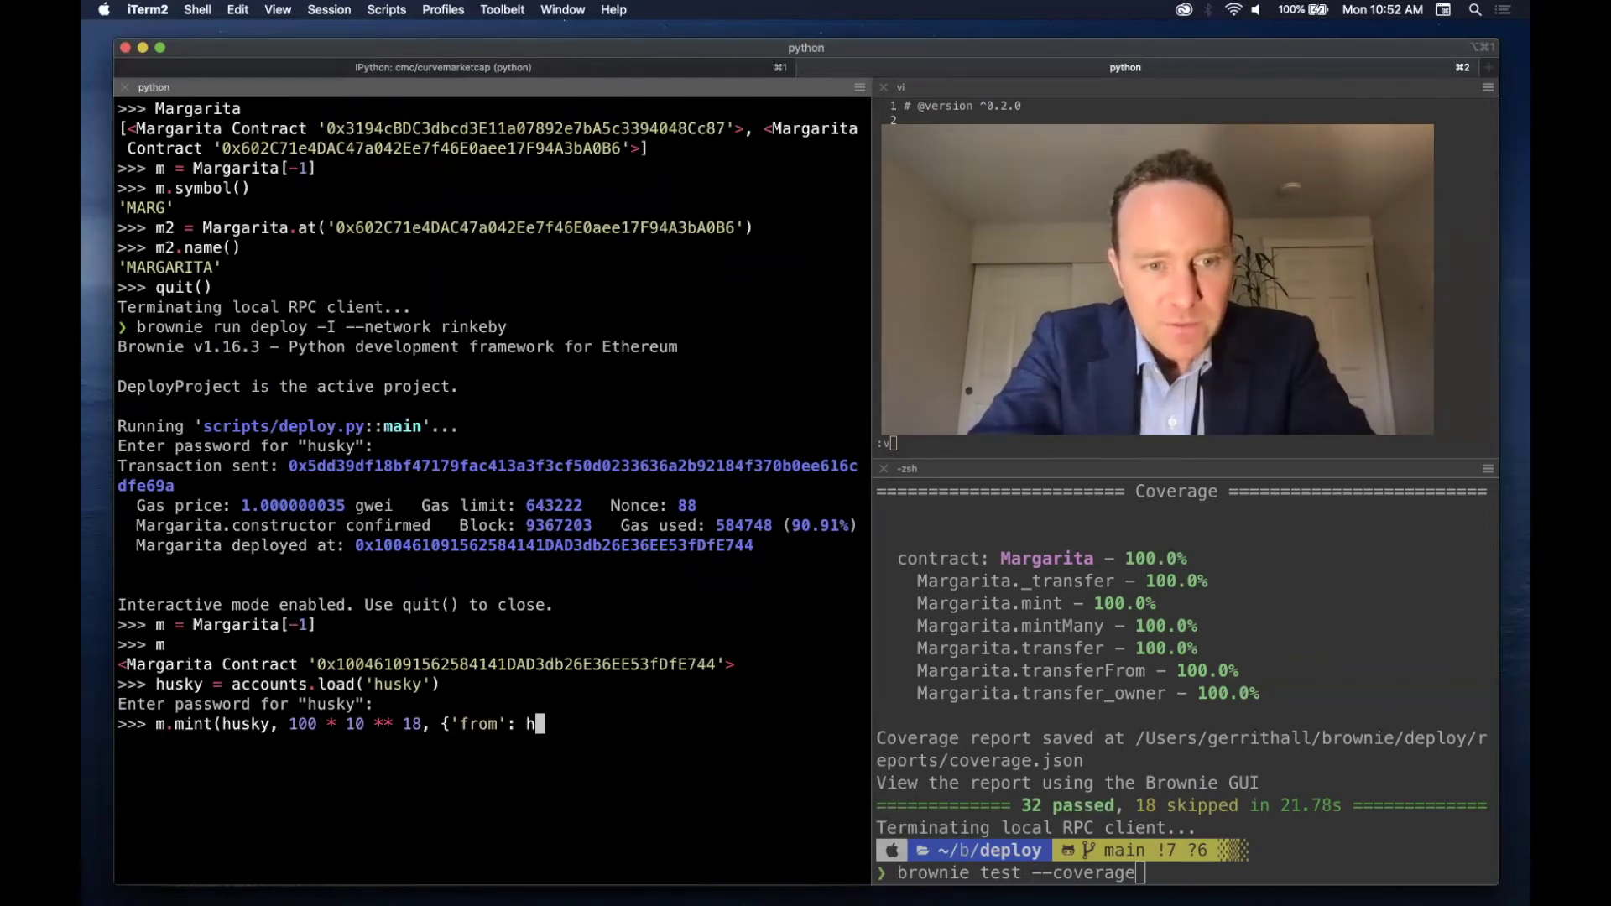
type("usky})")
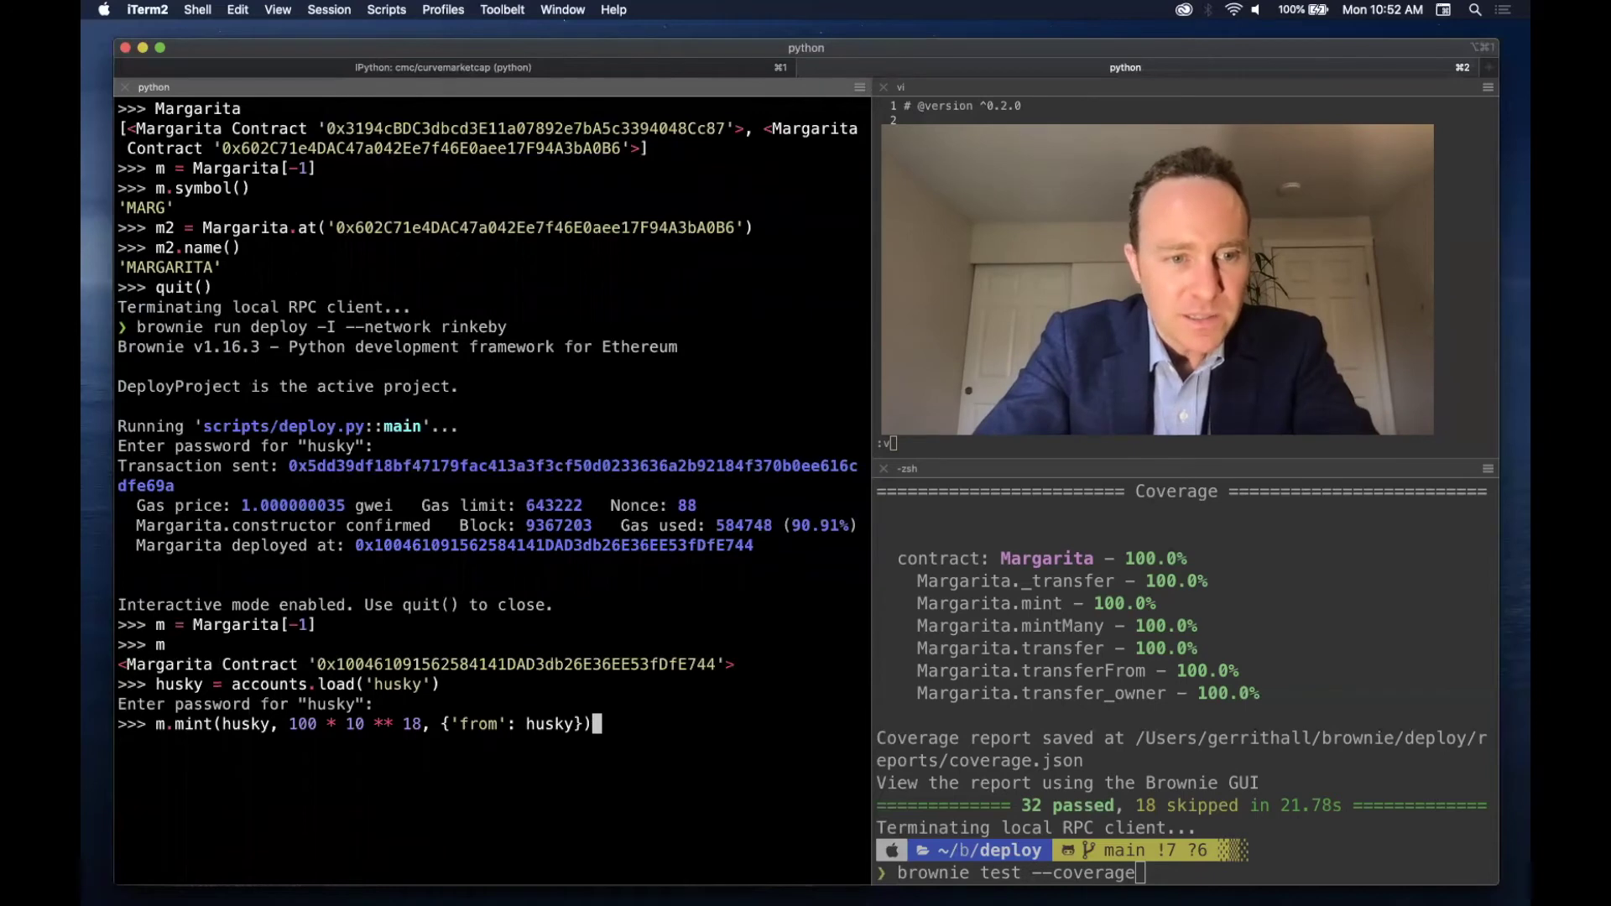
key("Return")
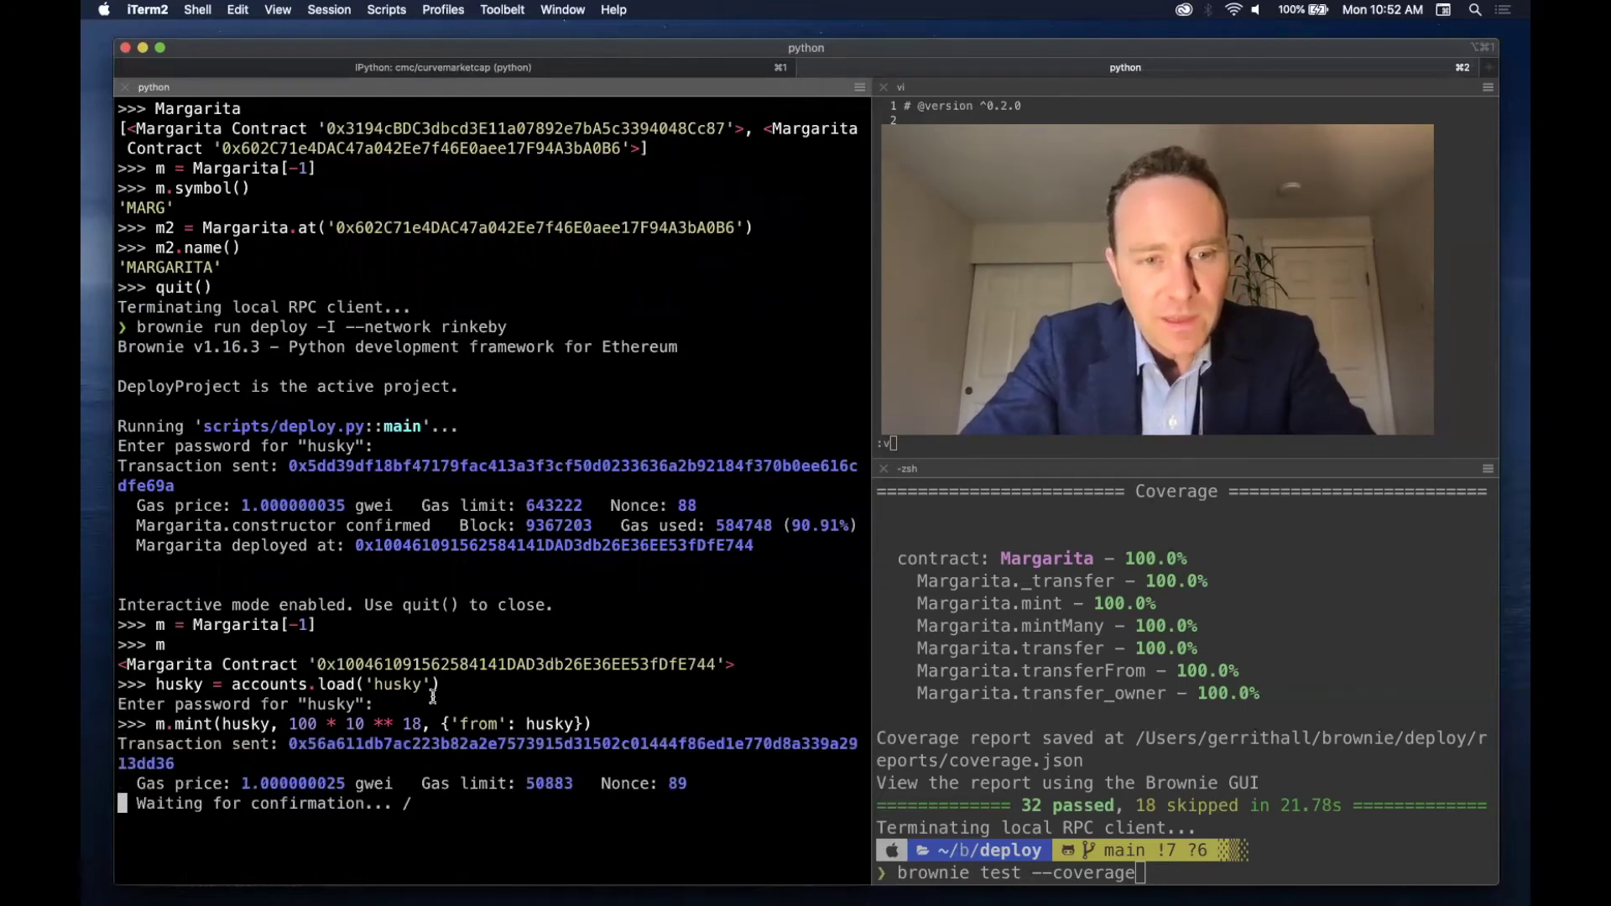
key("super+Tab")
key("super+r")
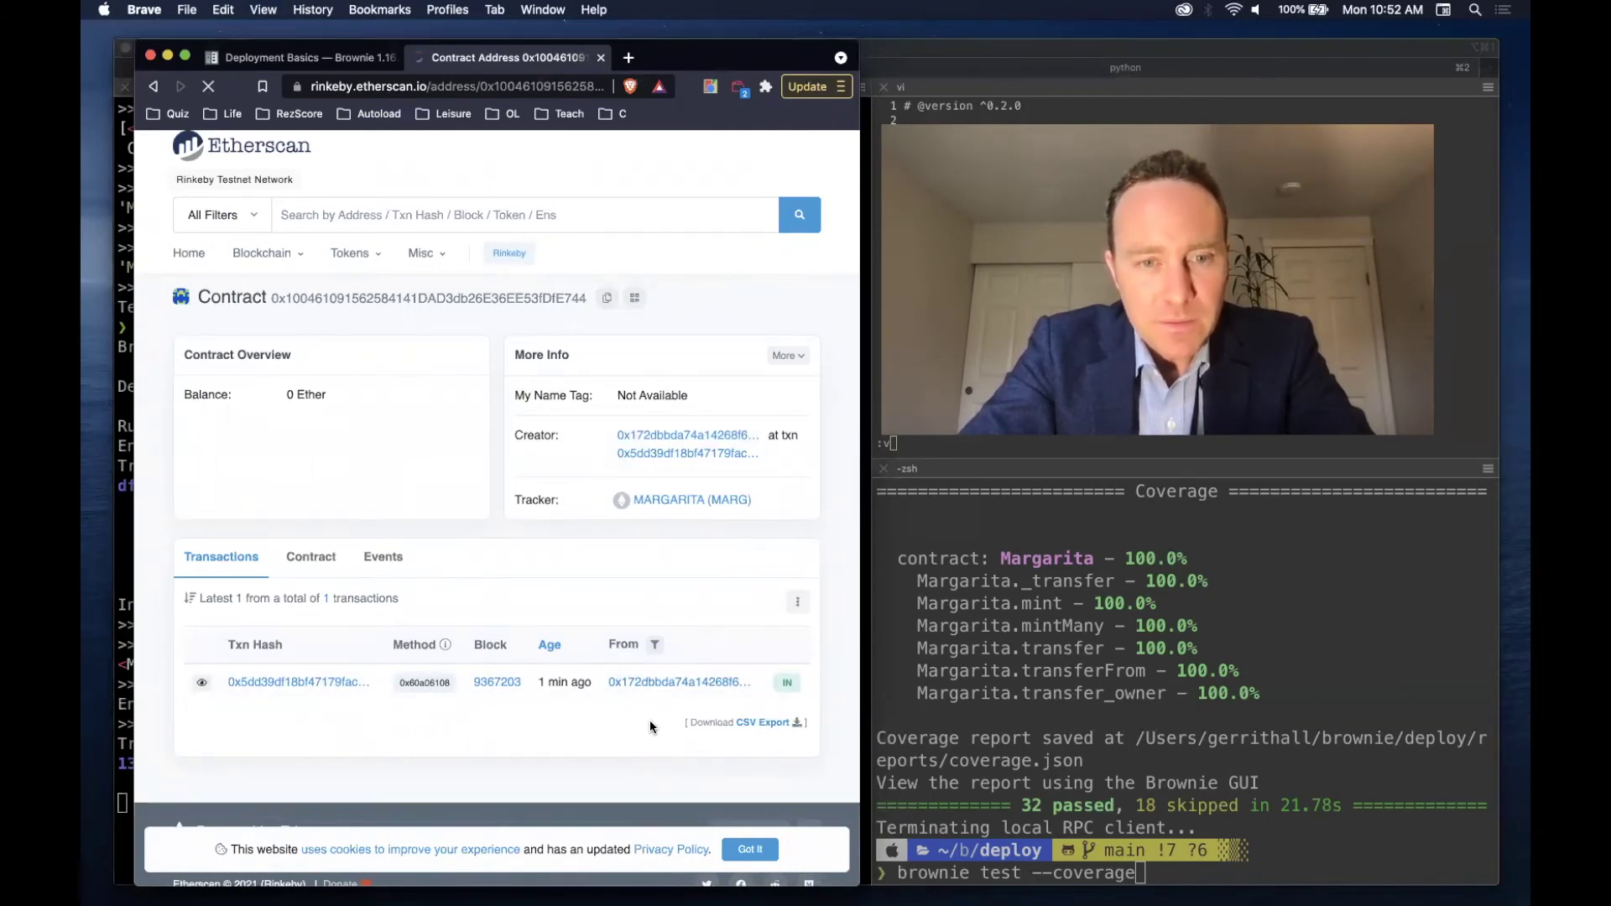
- Alternate between the terminal and Etherscan to watch the mint's progress
key("super+Tab")
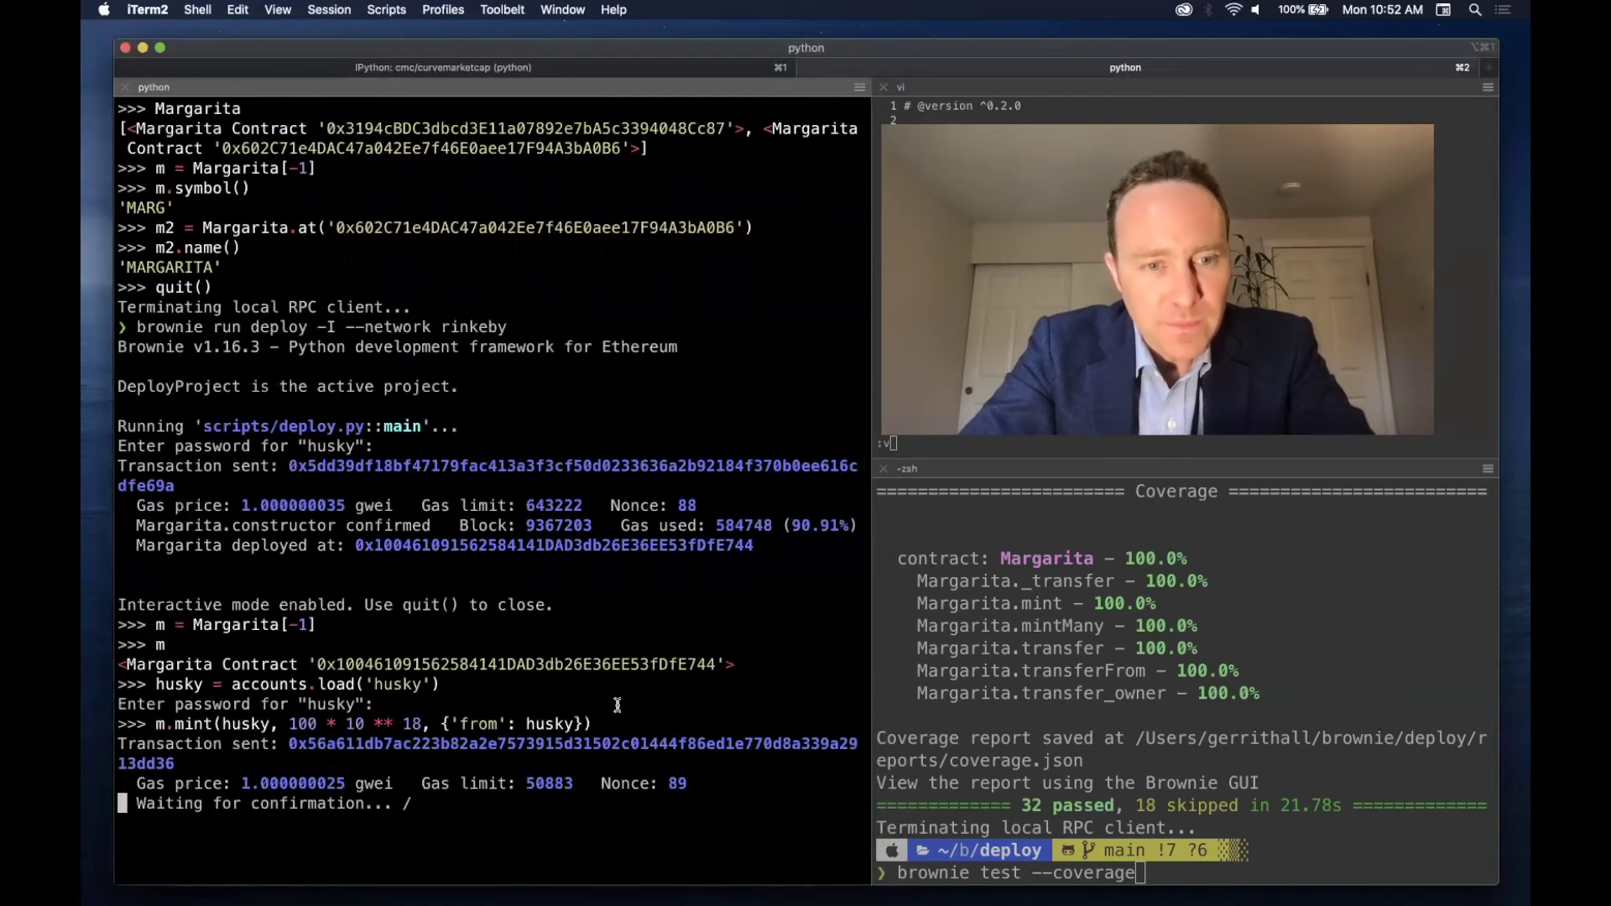
key("super+Tab")
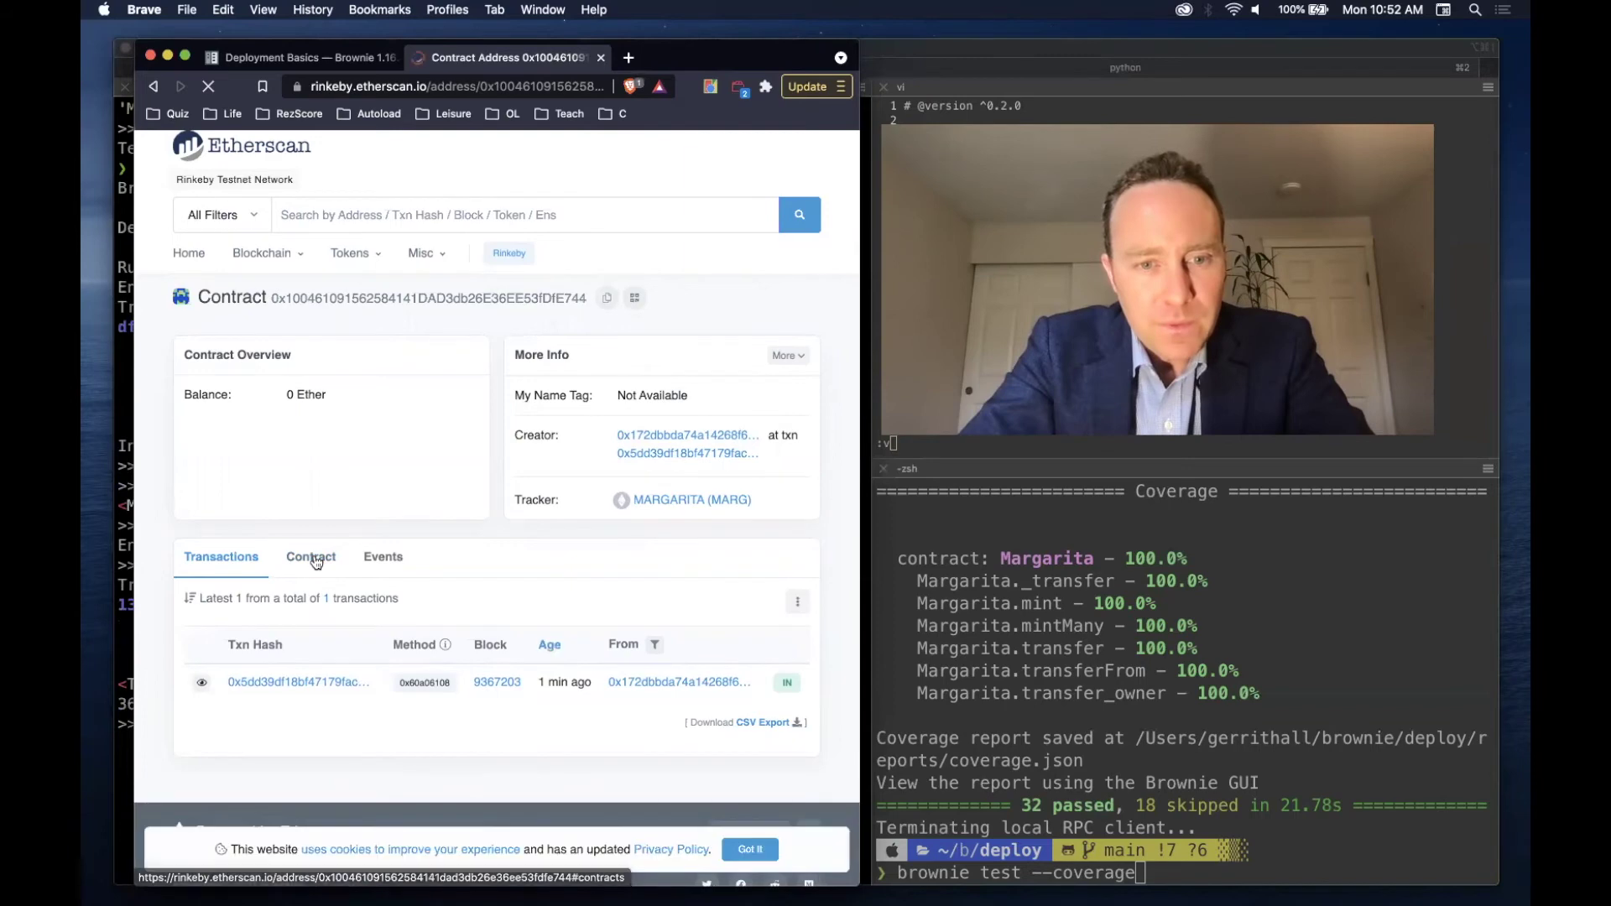
key("super+Tab")
key("super+Tab")
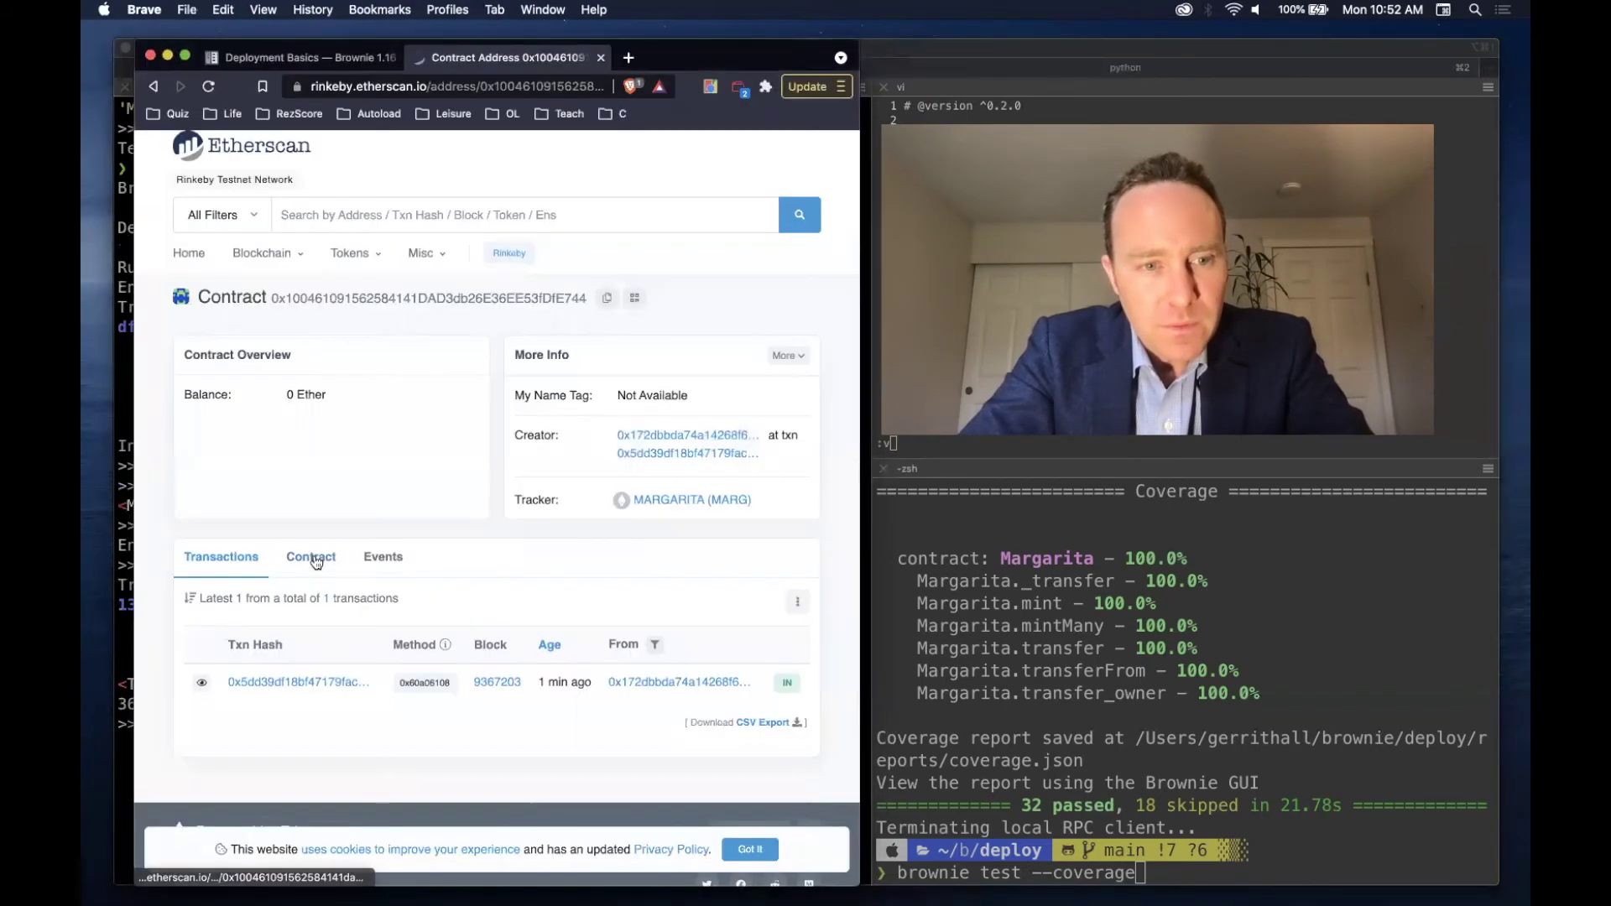
key("super+Tab")
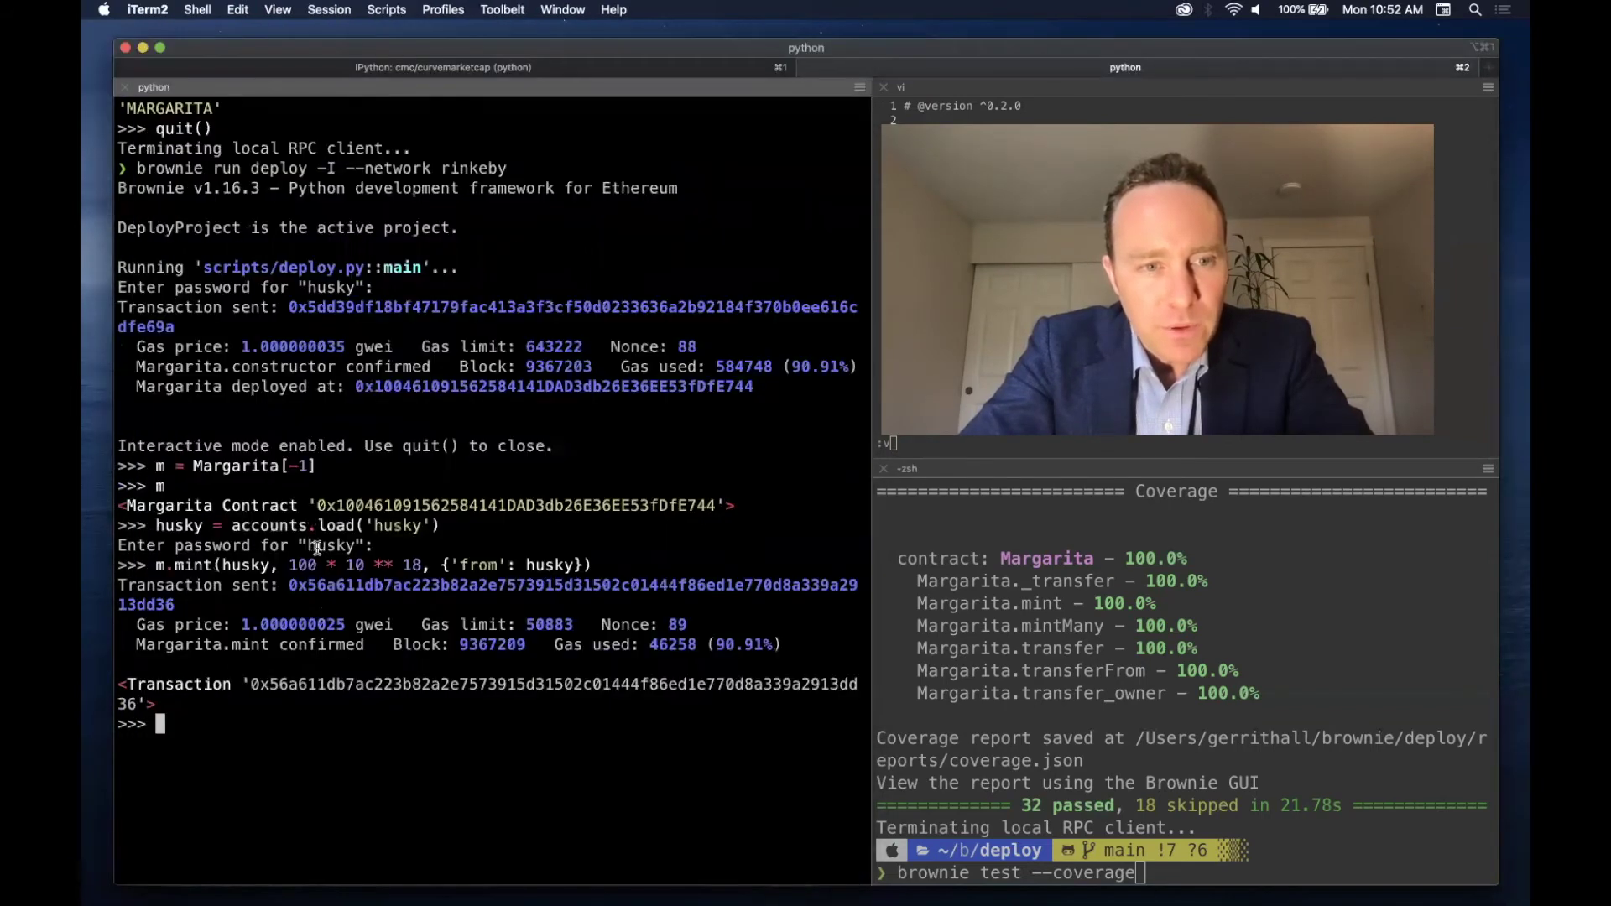
key("super+Tab")
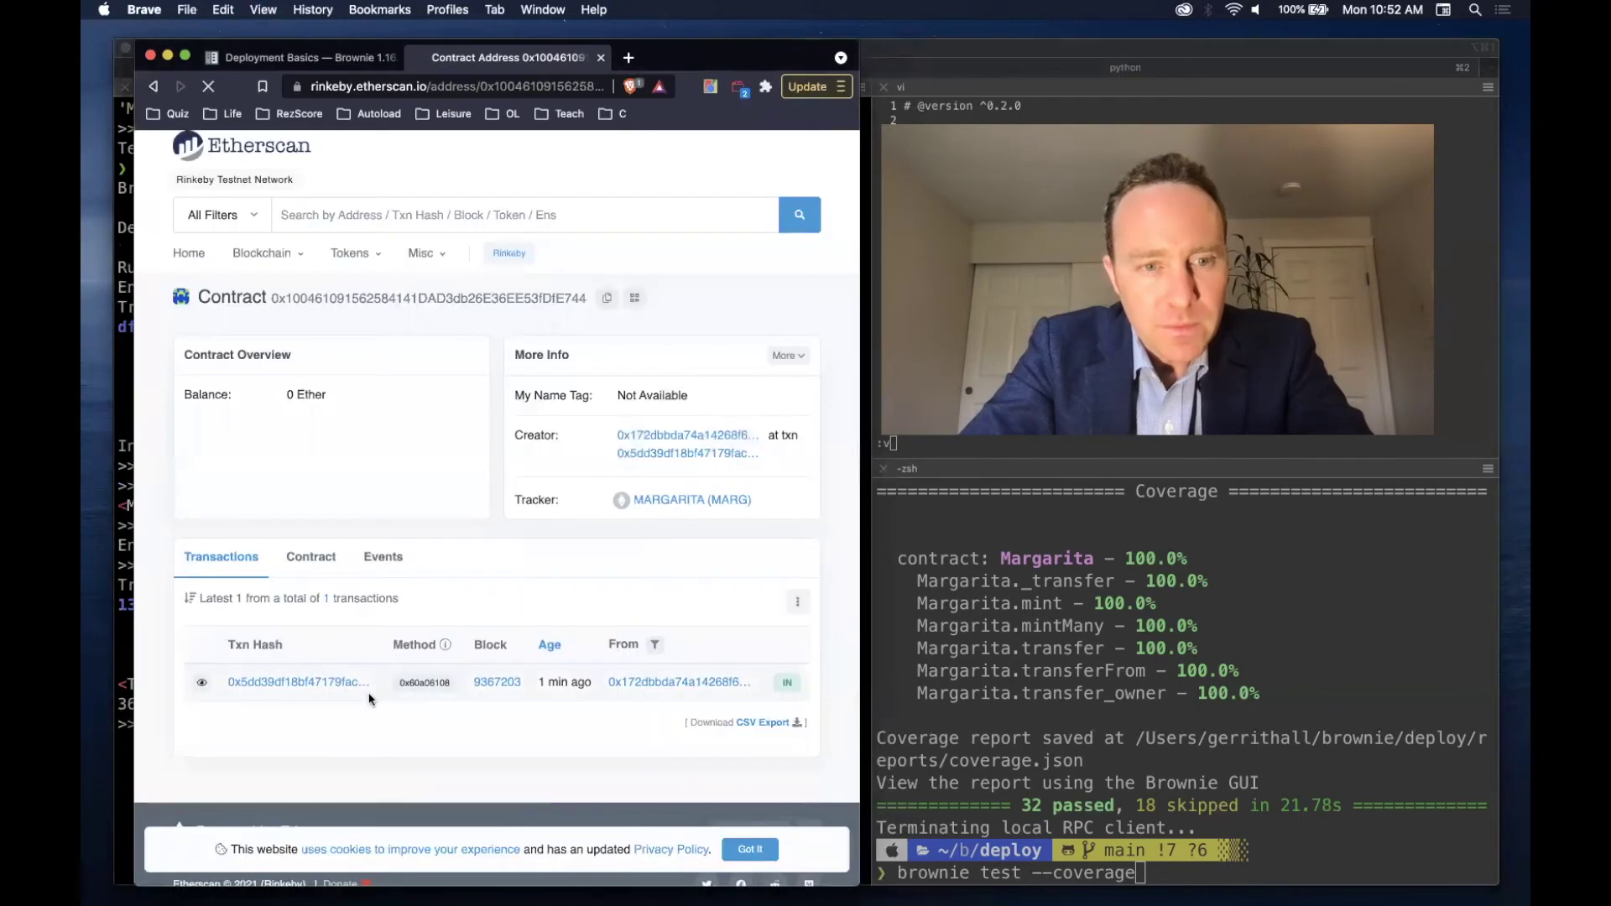
- View the contract bytecode and reload Etherscan until the Mint transaction appears
left_click(304, 569)
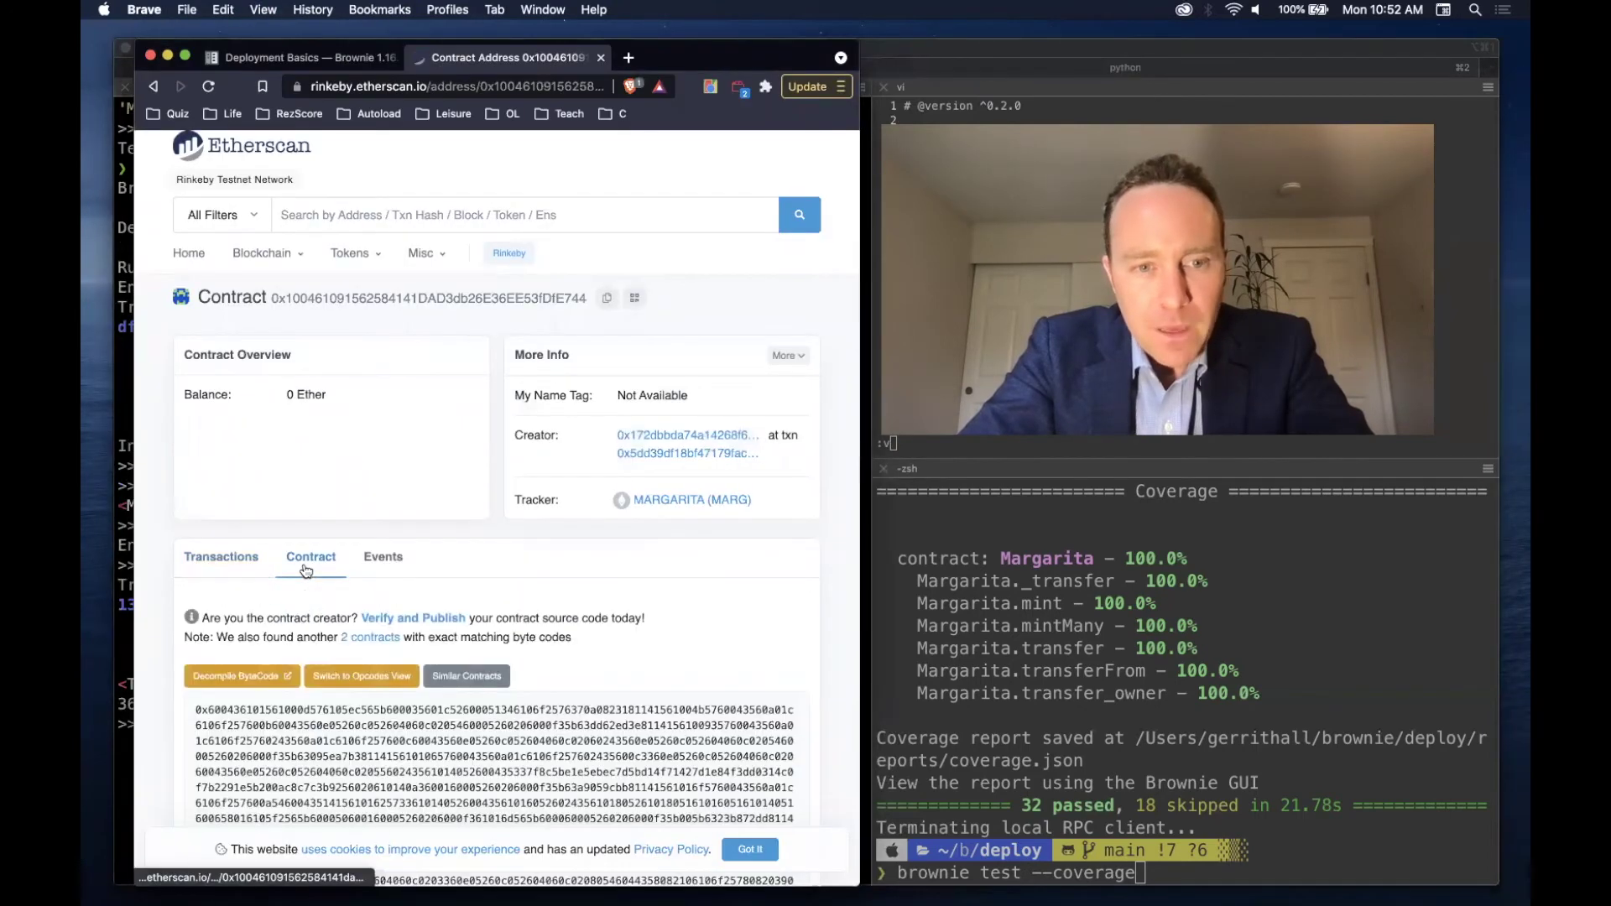
scroll(334, 771, "down", 3)
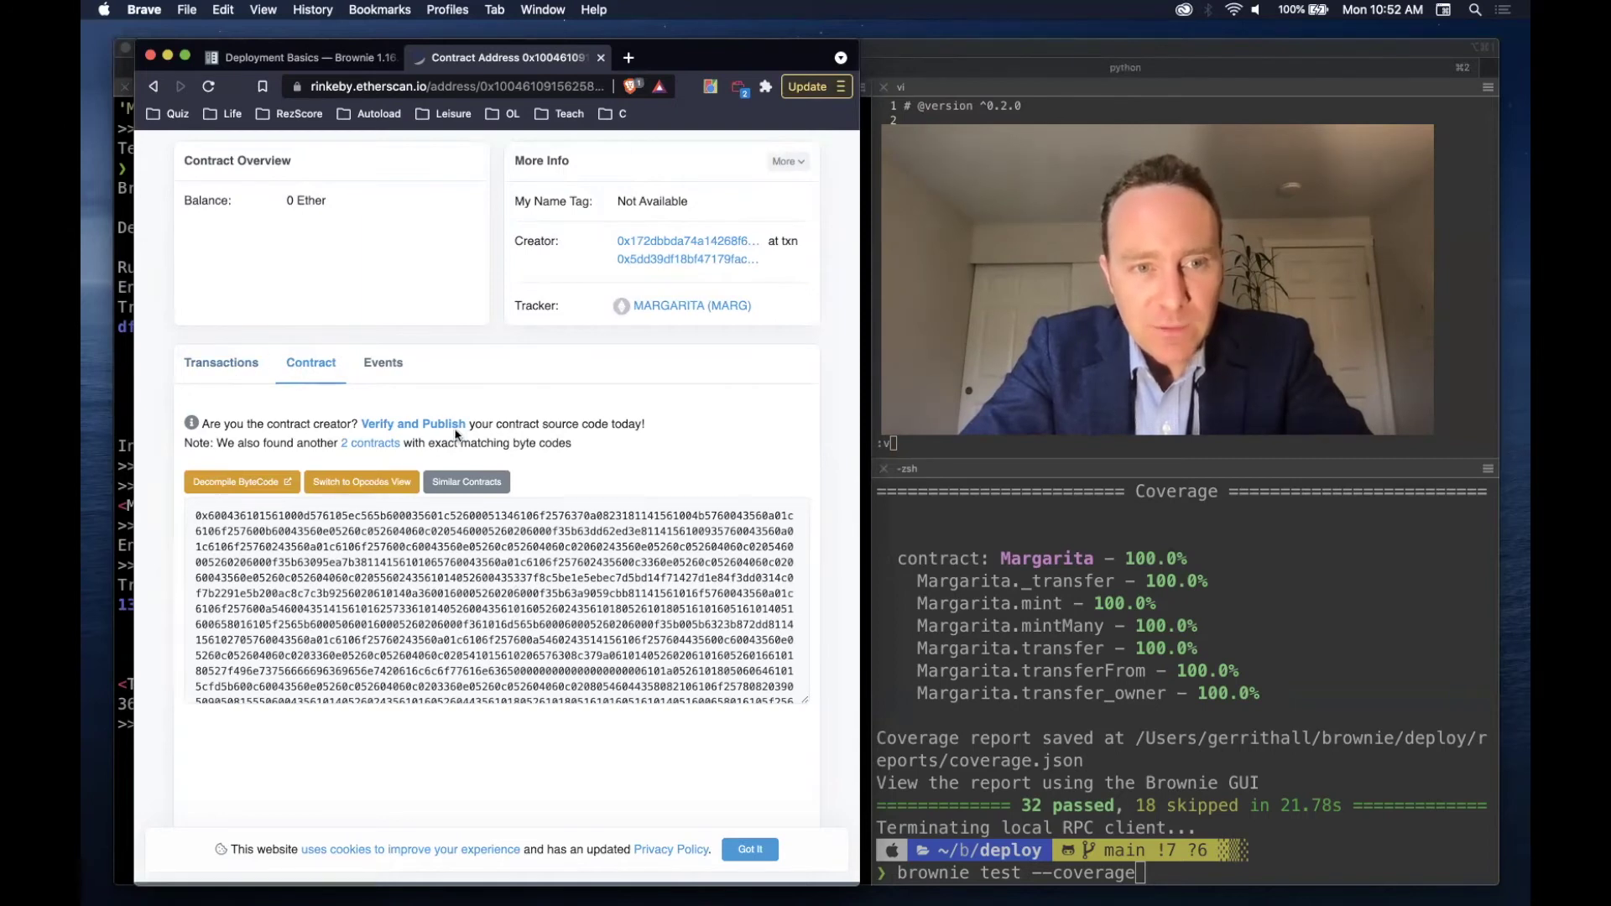
scroll(400, 568, "down", 2)
scroll(406, 552, "up", 2)
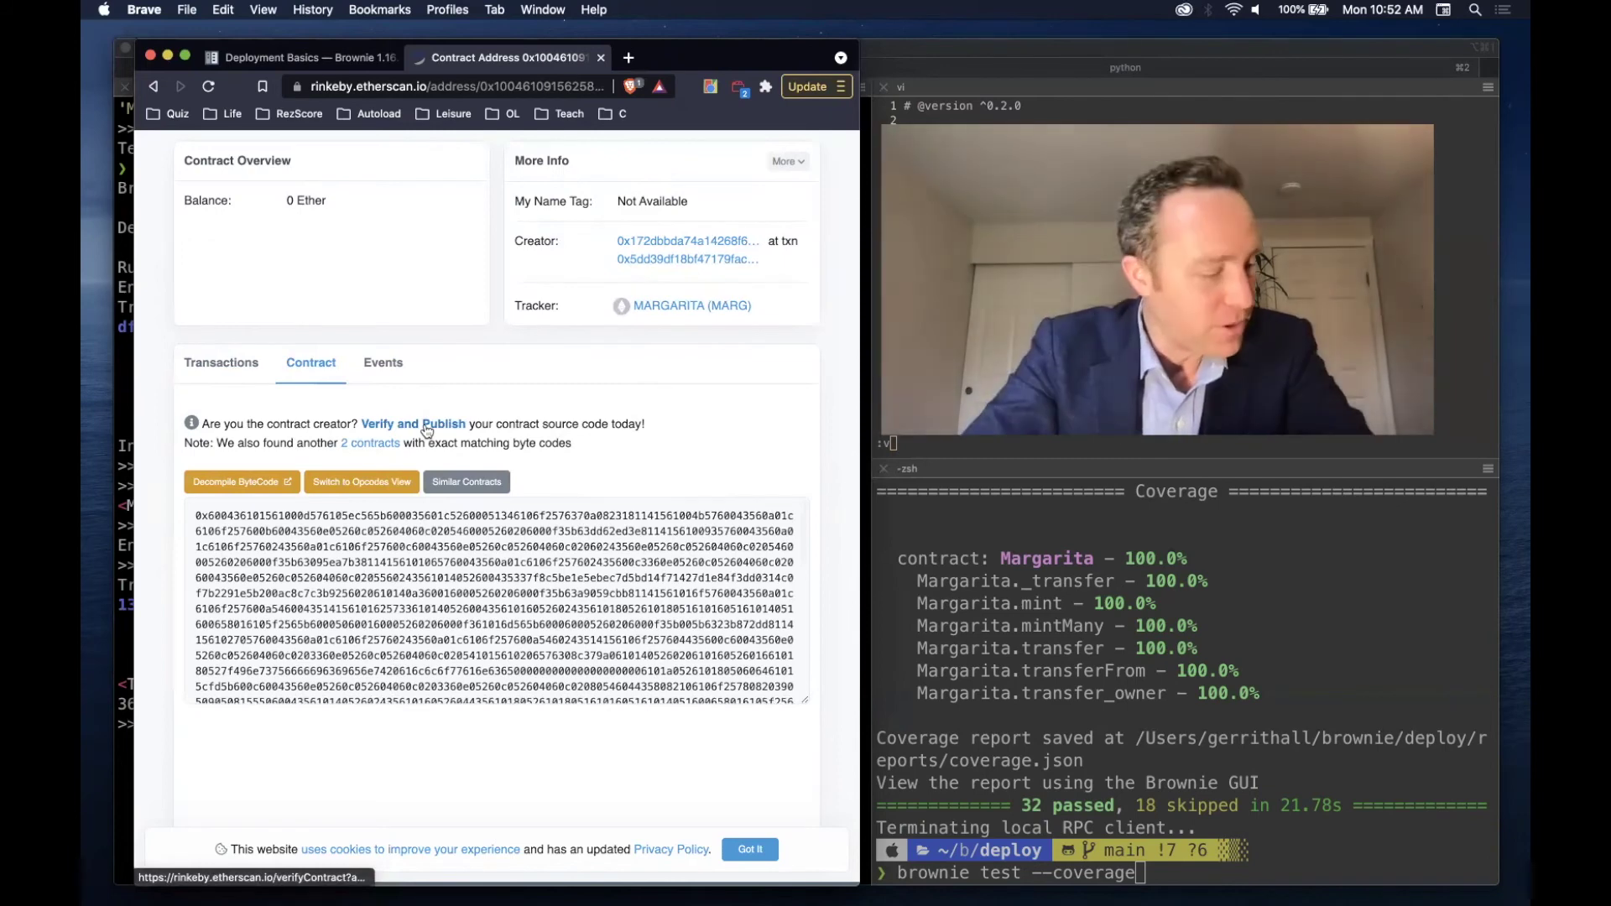
key("super+r")
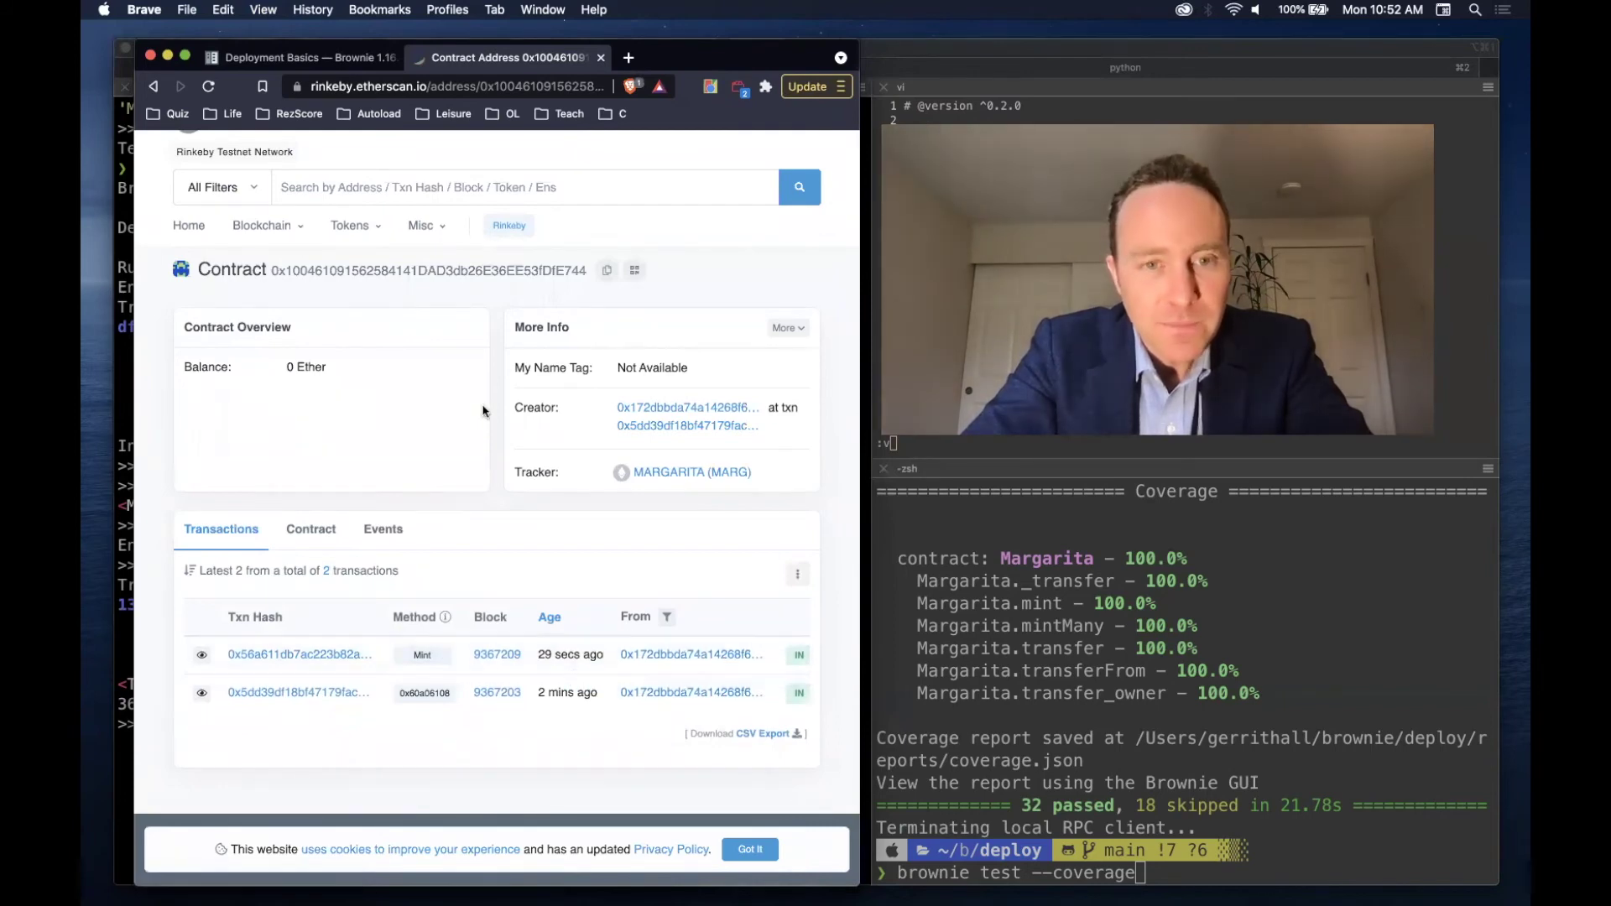
key("super+Tab")
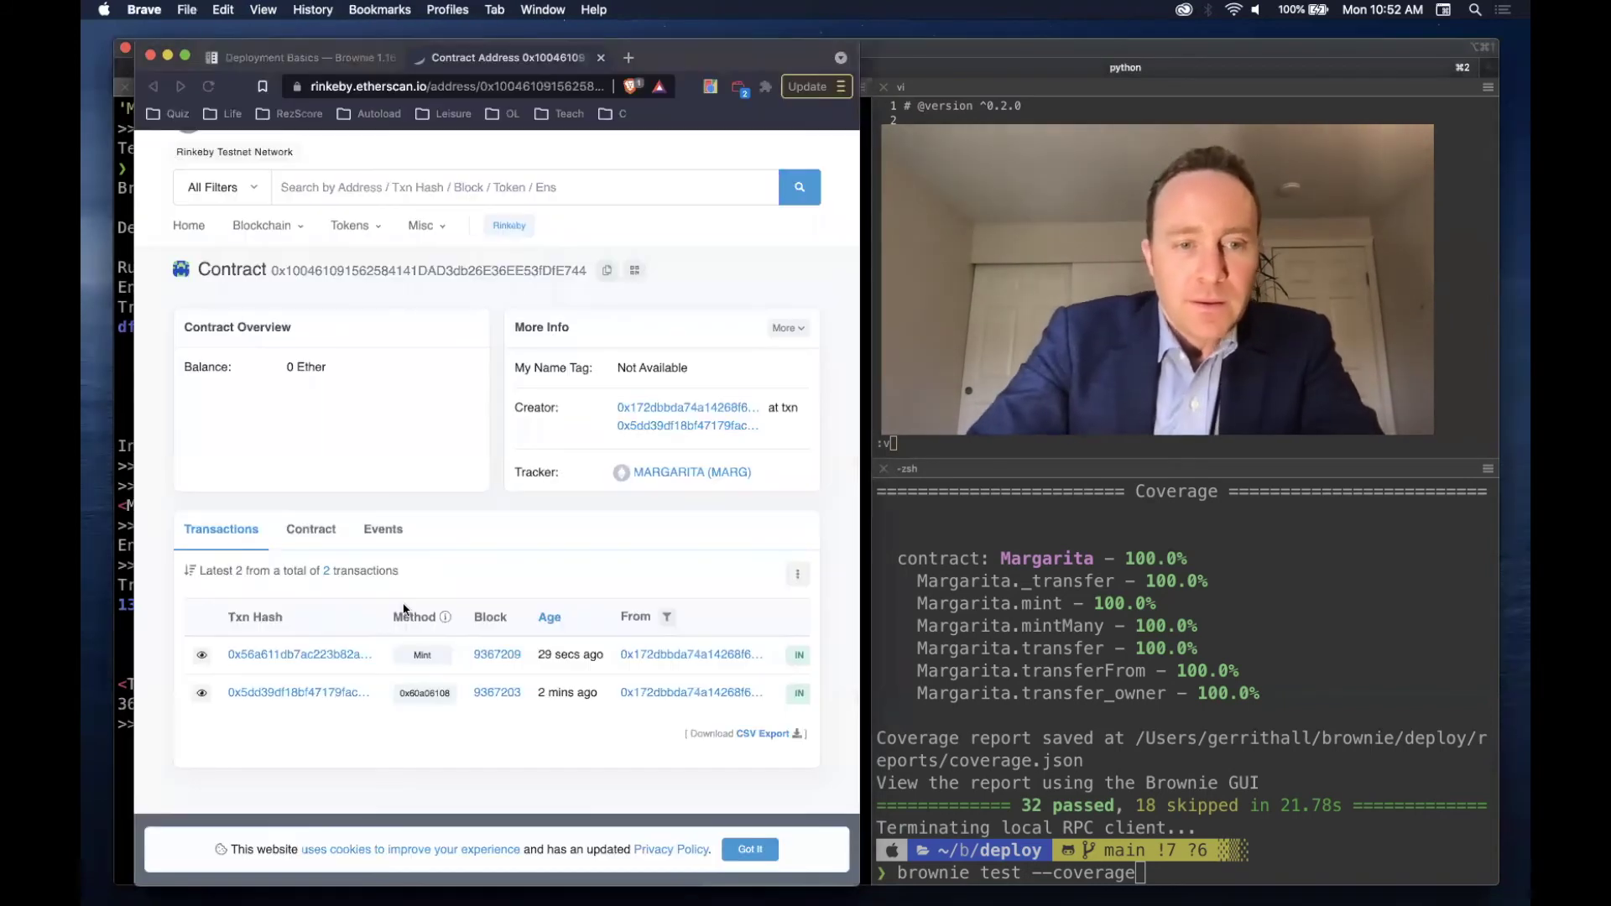
key("super+Tab")
key("super+Tab")
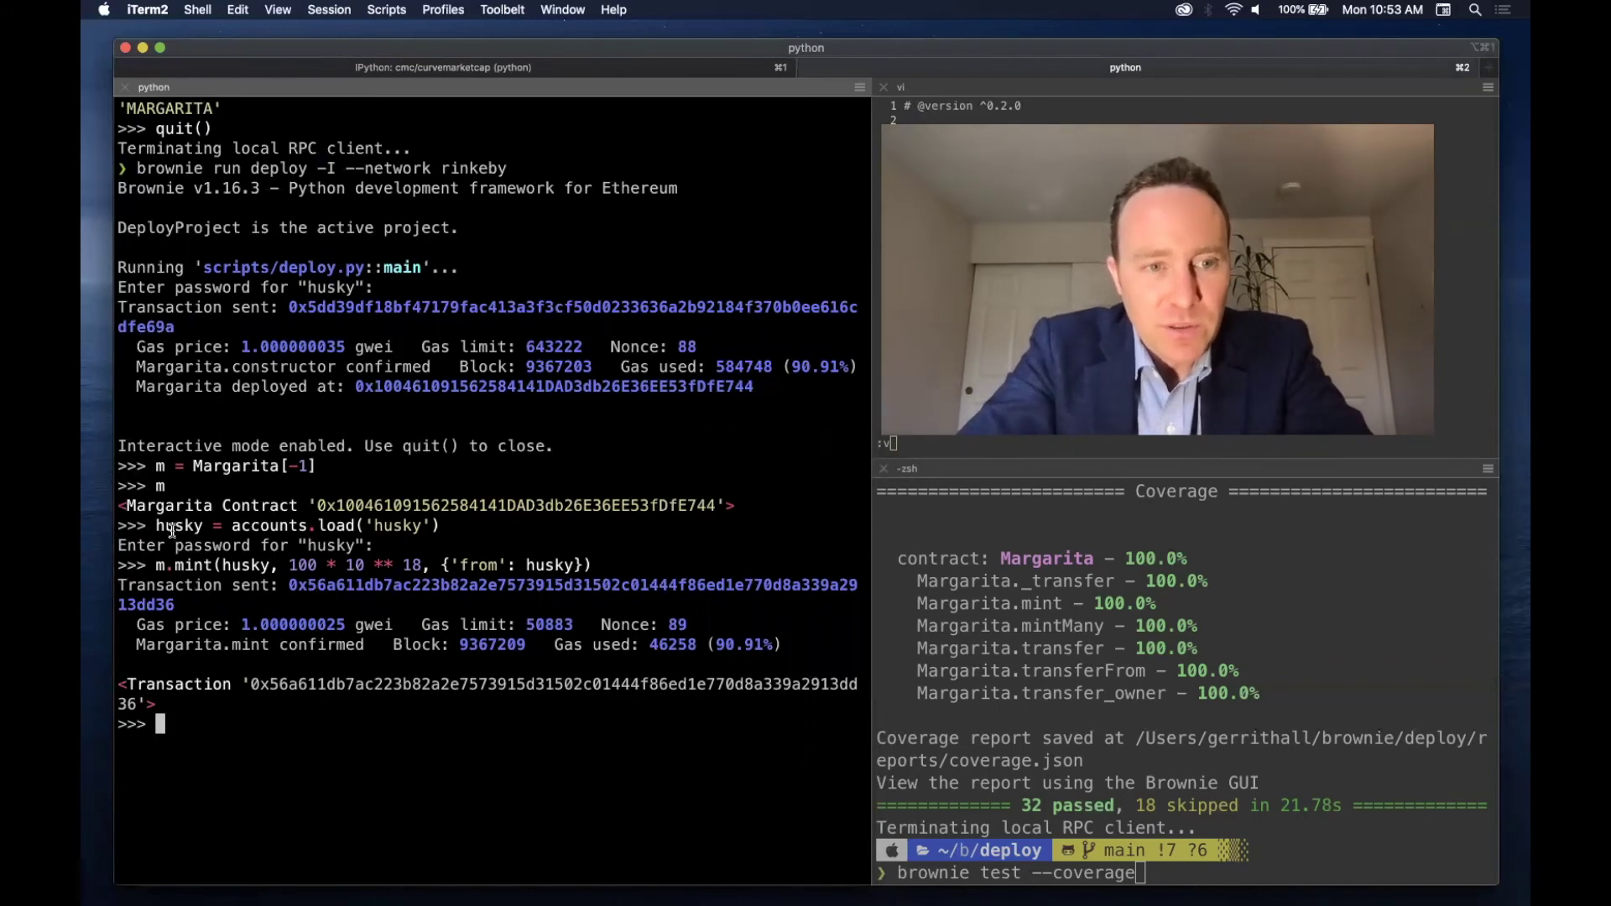
- Run Margarita.at() with the pasted Rinkeby deployment address to get the Margarita contract object
left_click_drag(155, 466, 314, 465)
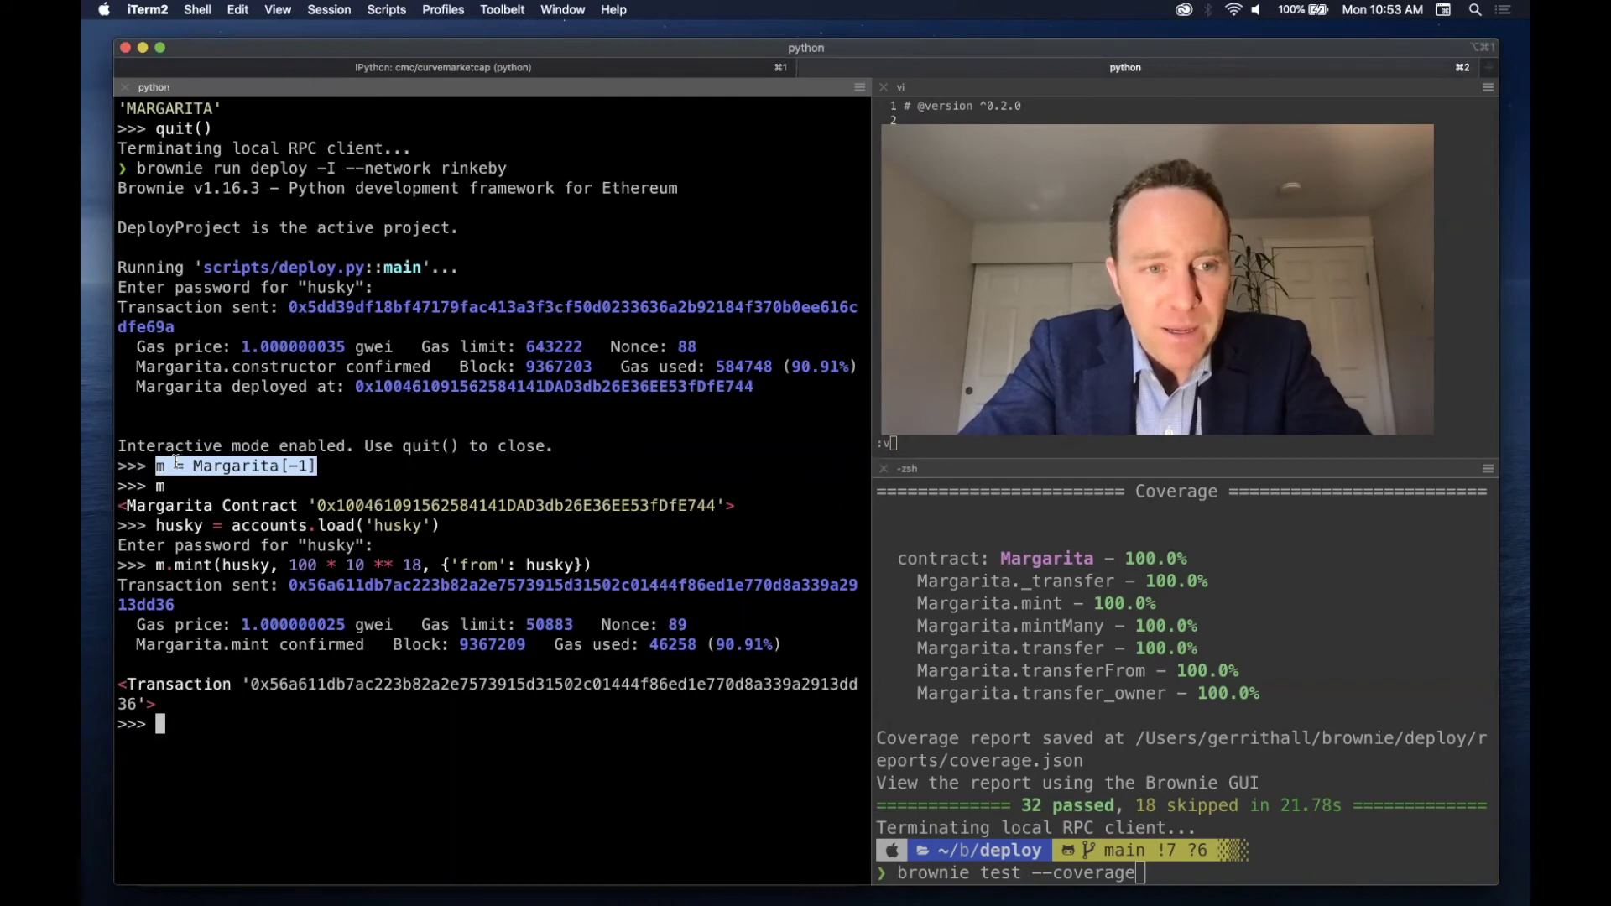
left_click(244, 737)
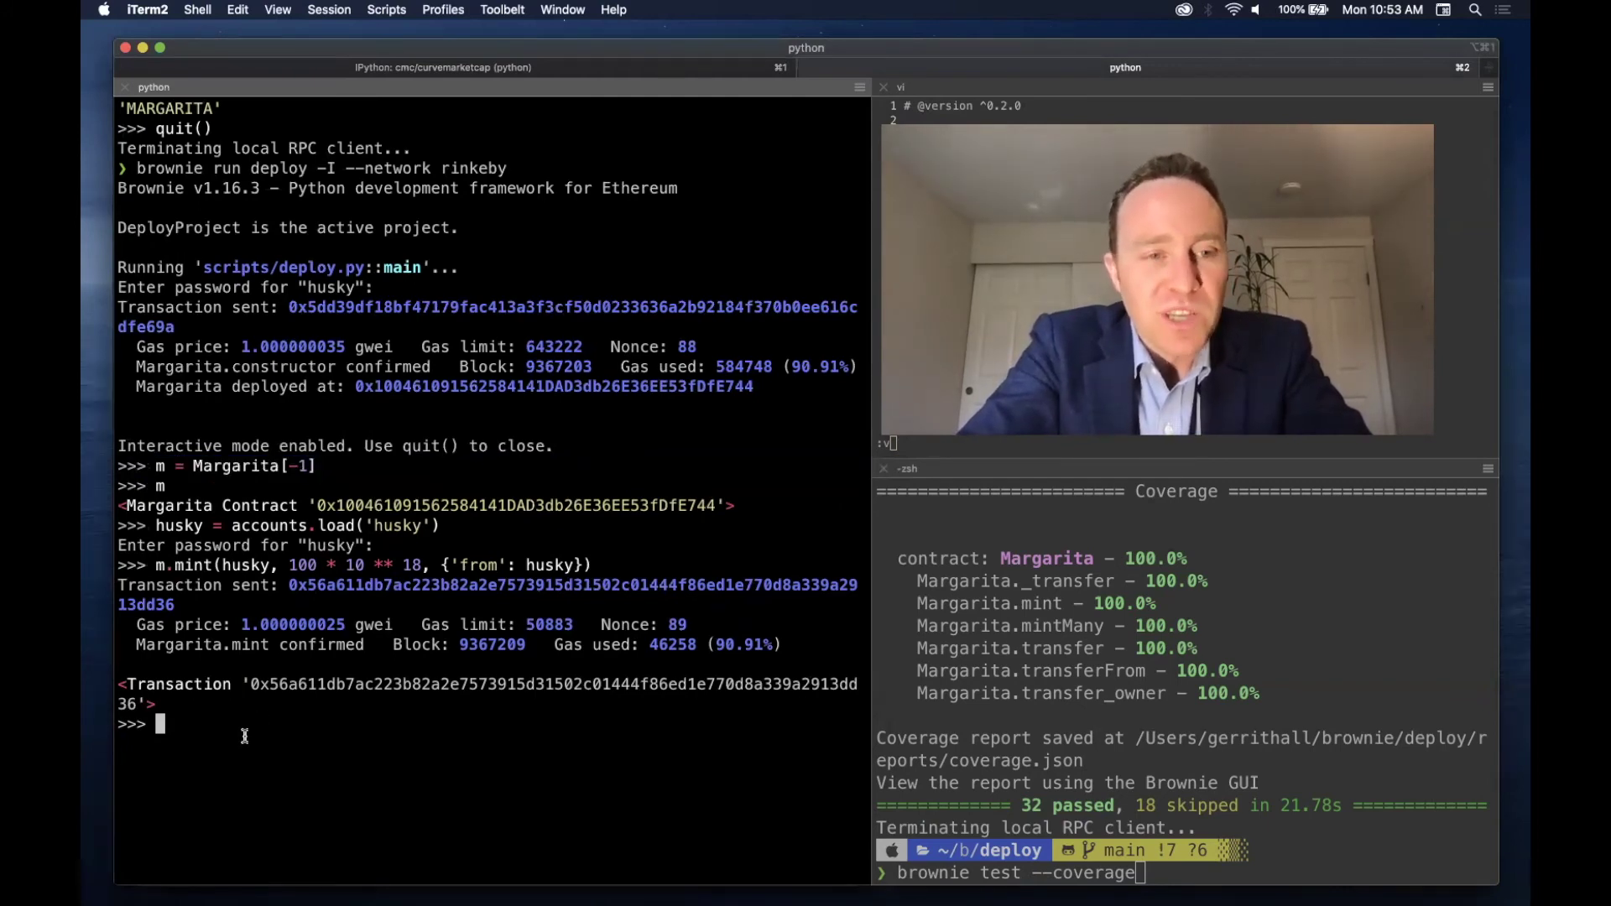
type("Margari")
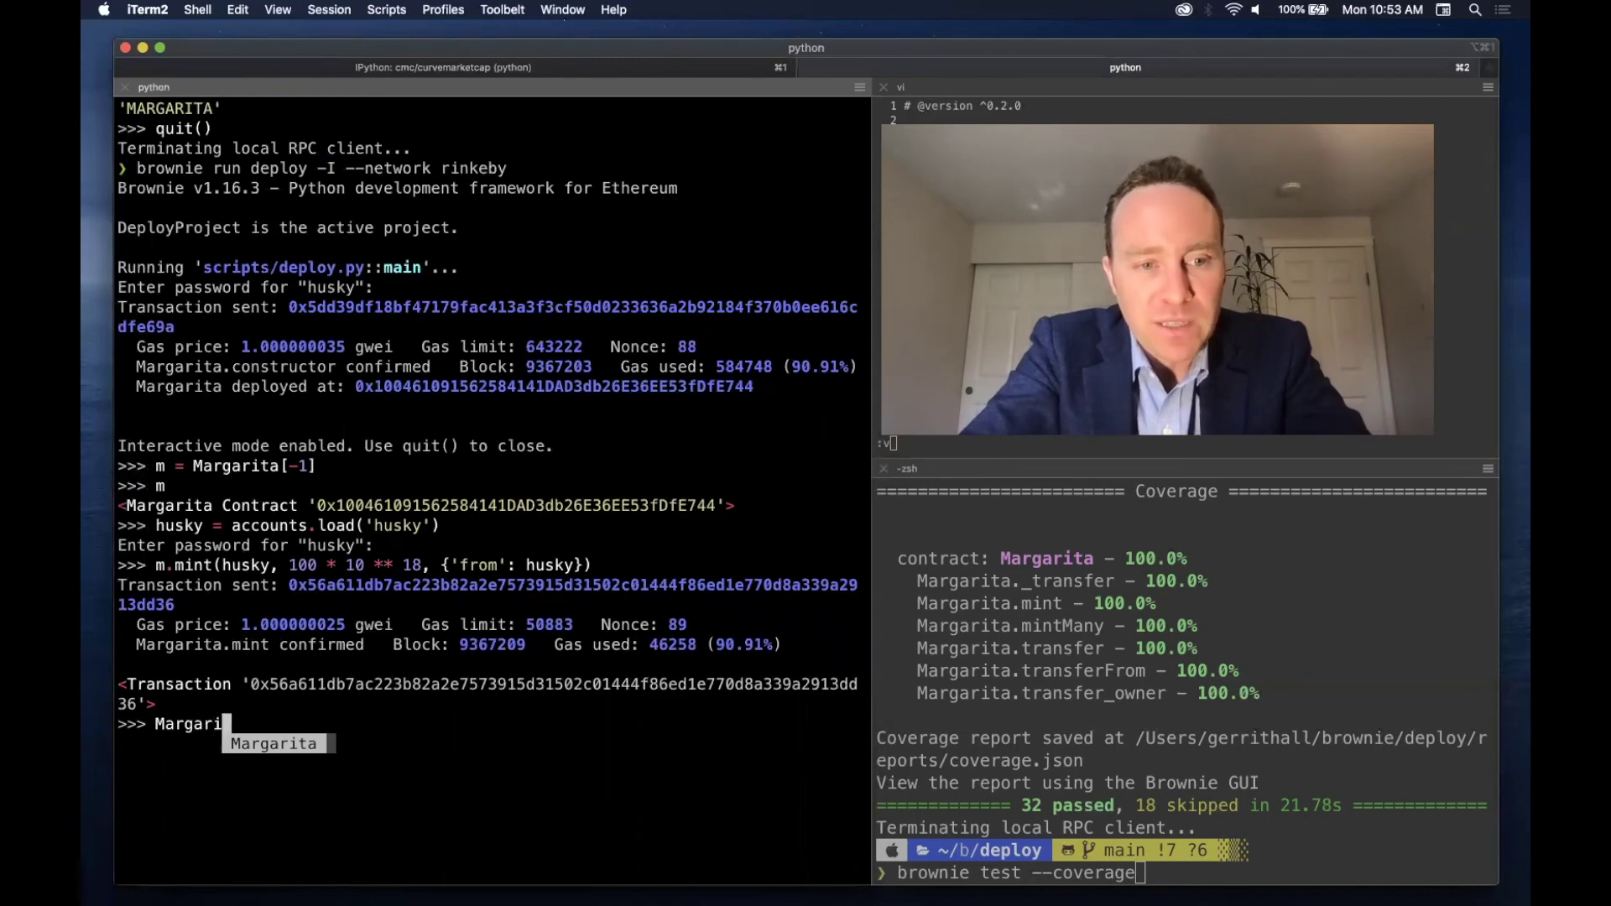
type("ta.at('")
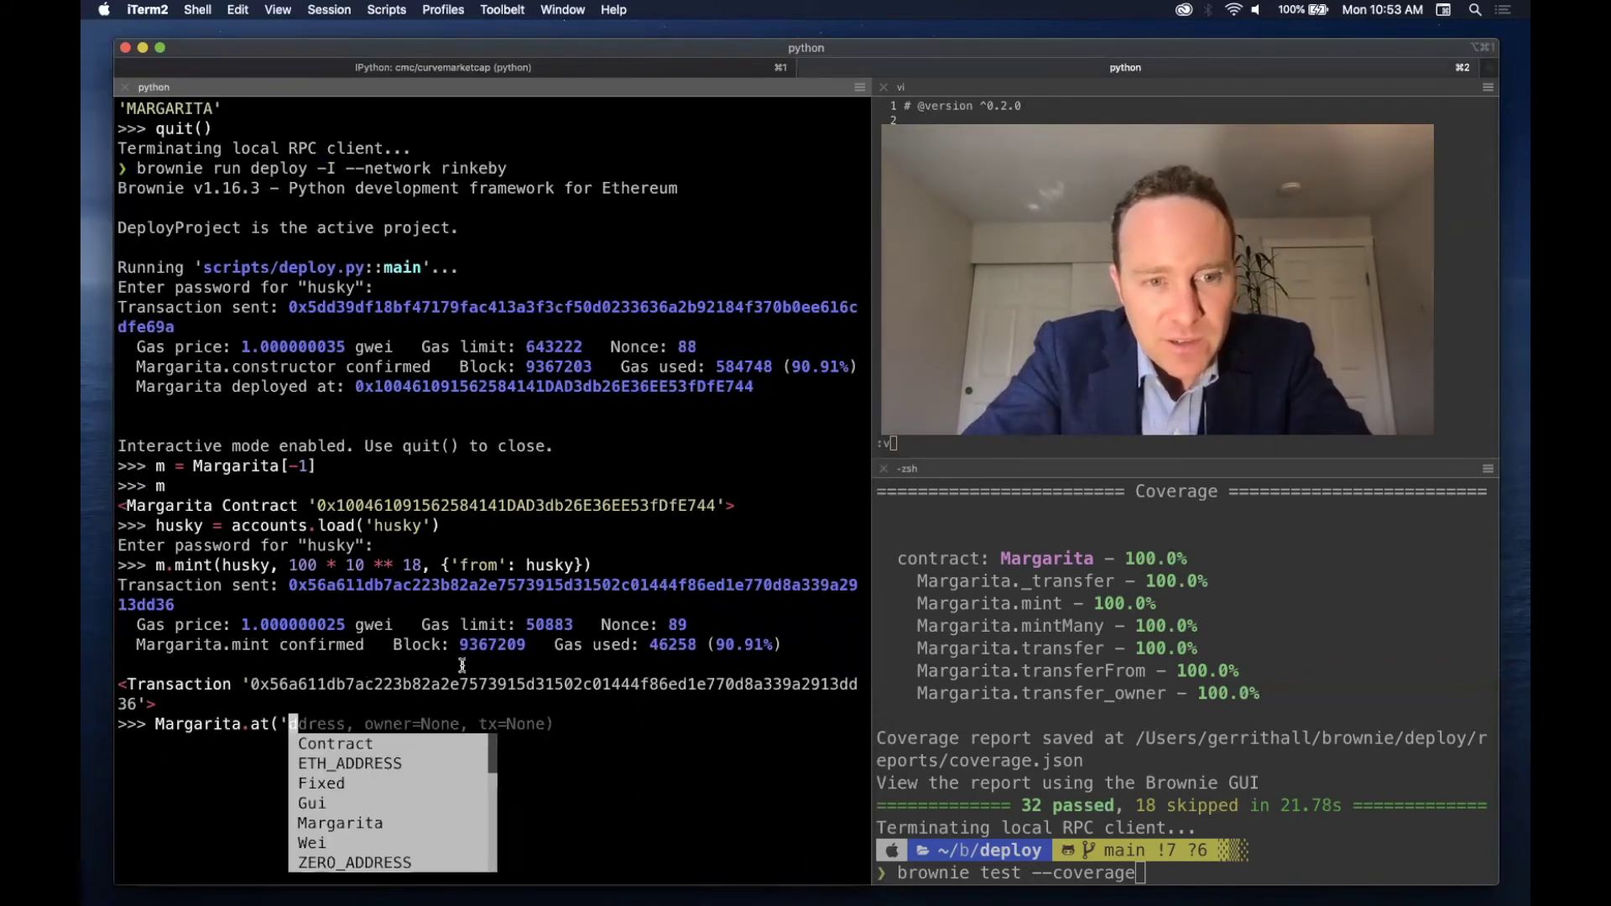
double_click(492, 503)
key("super+v")
key("super+v")
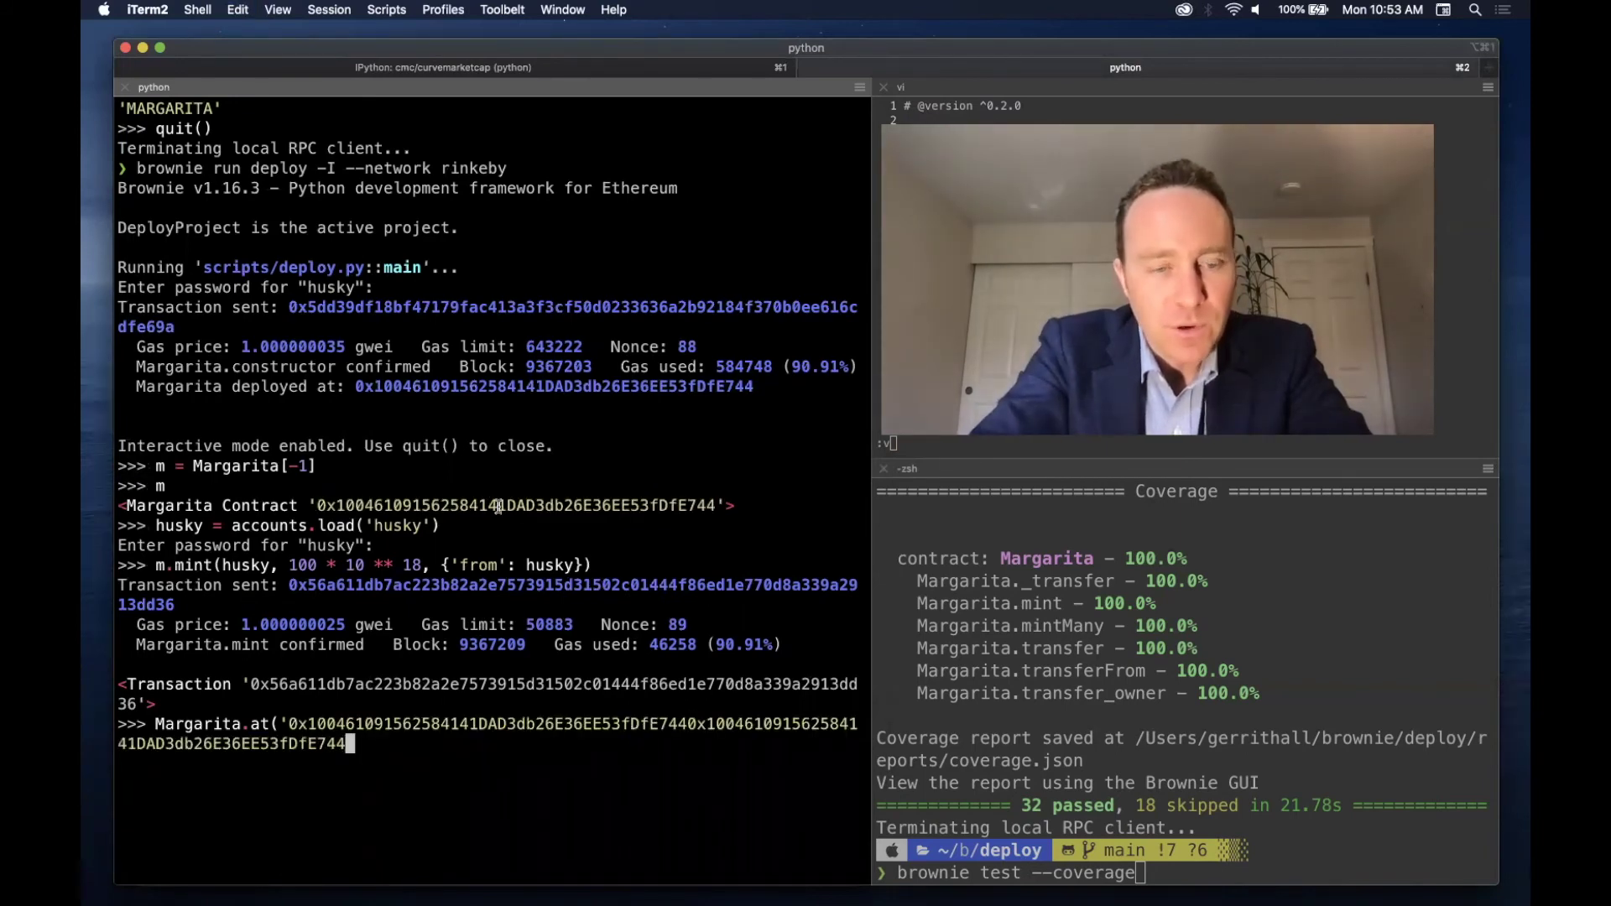
key("ctrl+u")
type("Marga")
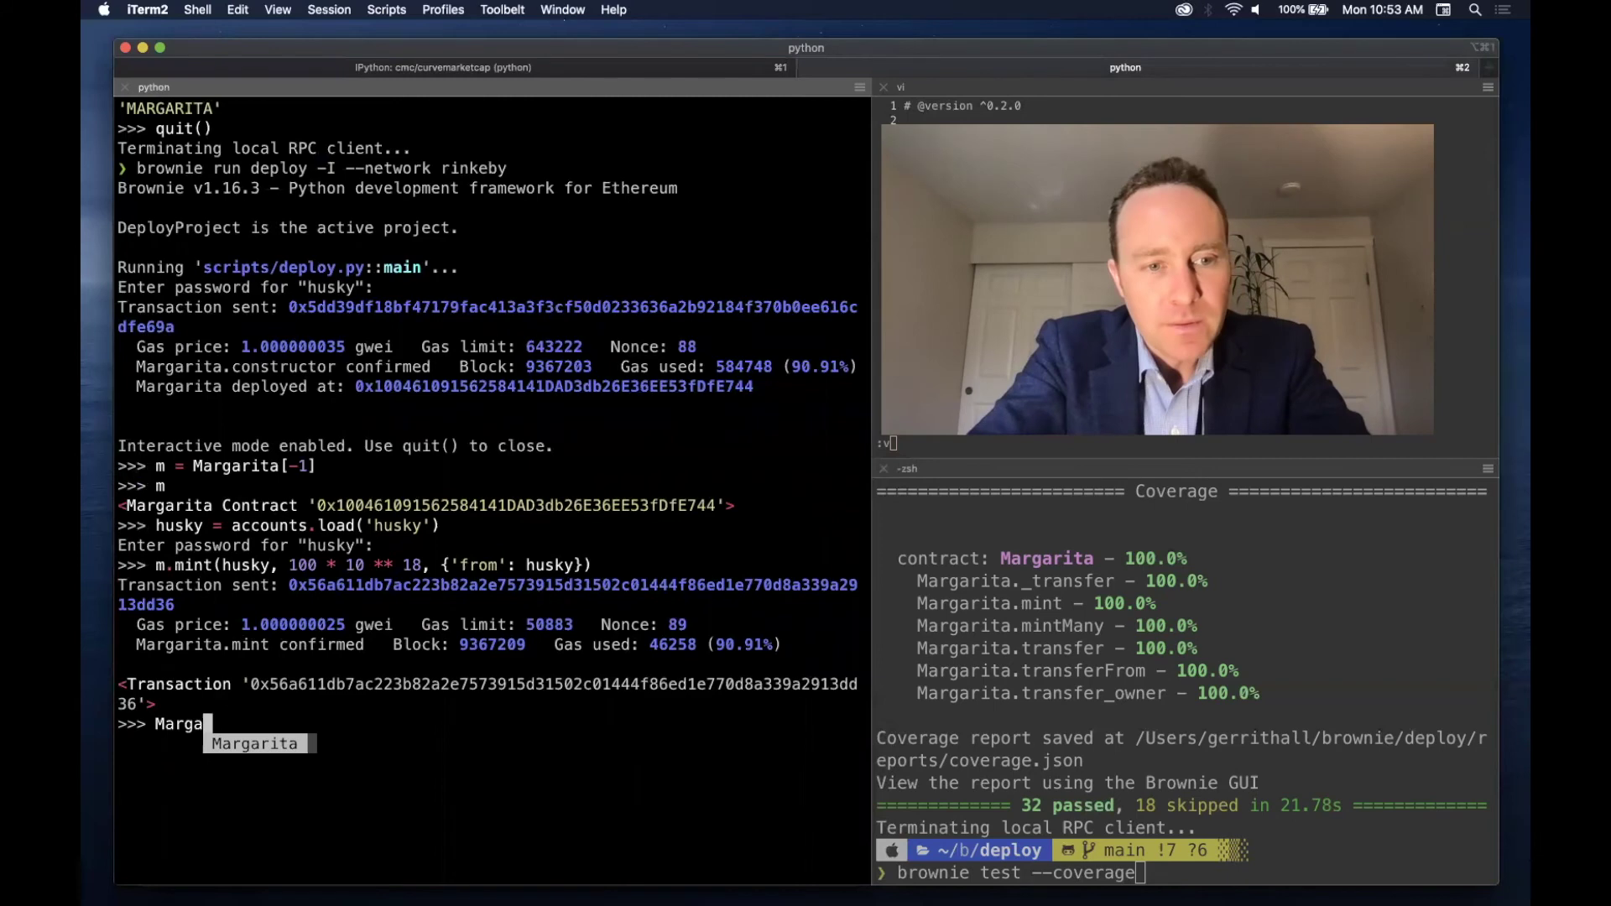
key("Tab")
type(".at('")
key("super+v")
type("'")
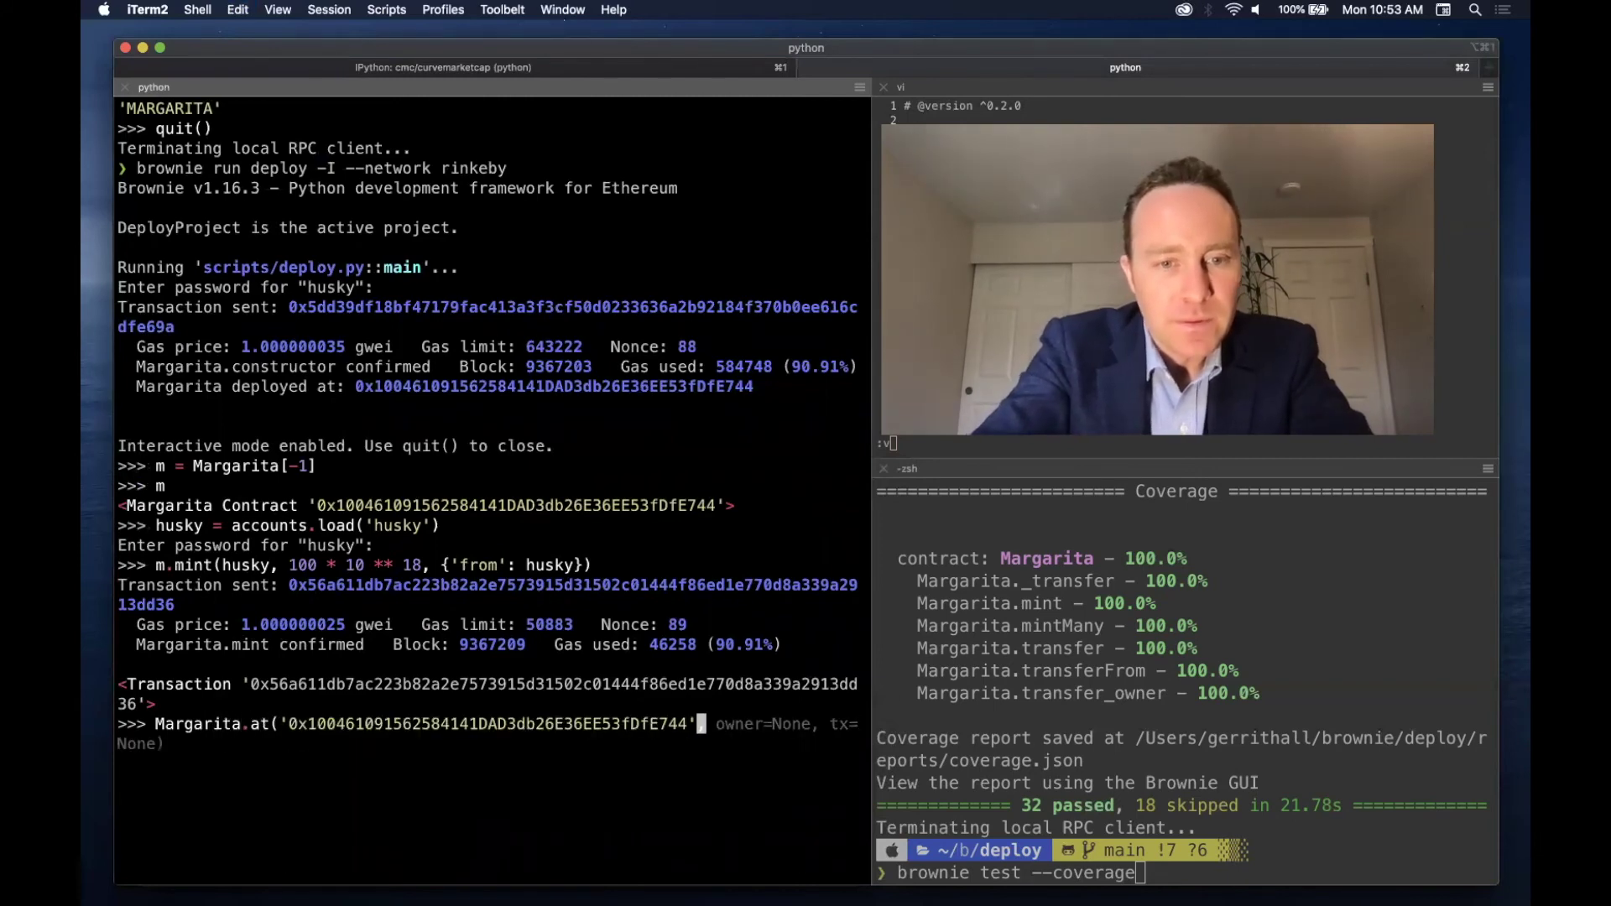
type(")")
key("Return")
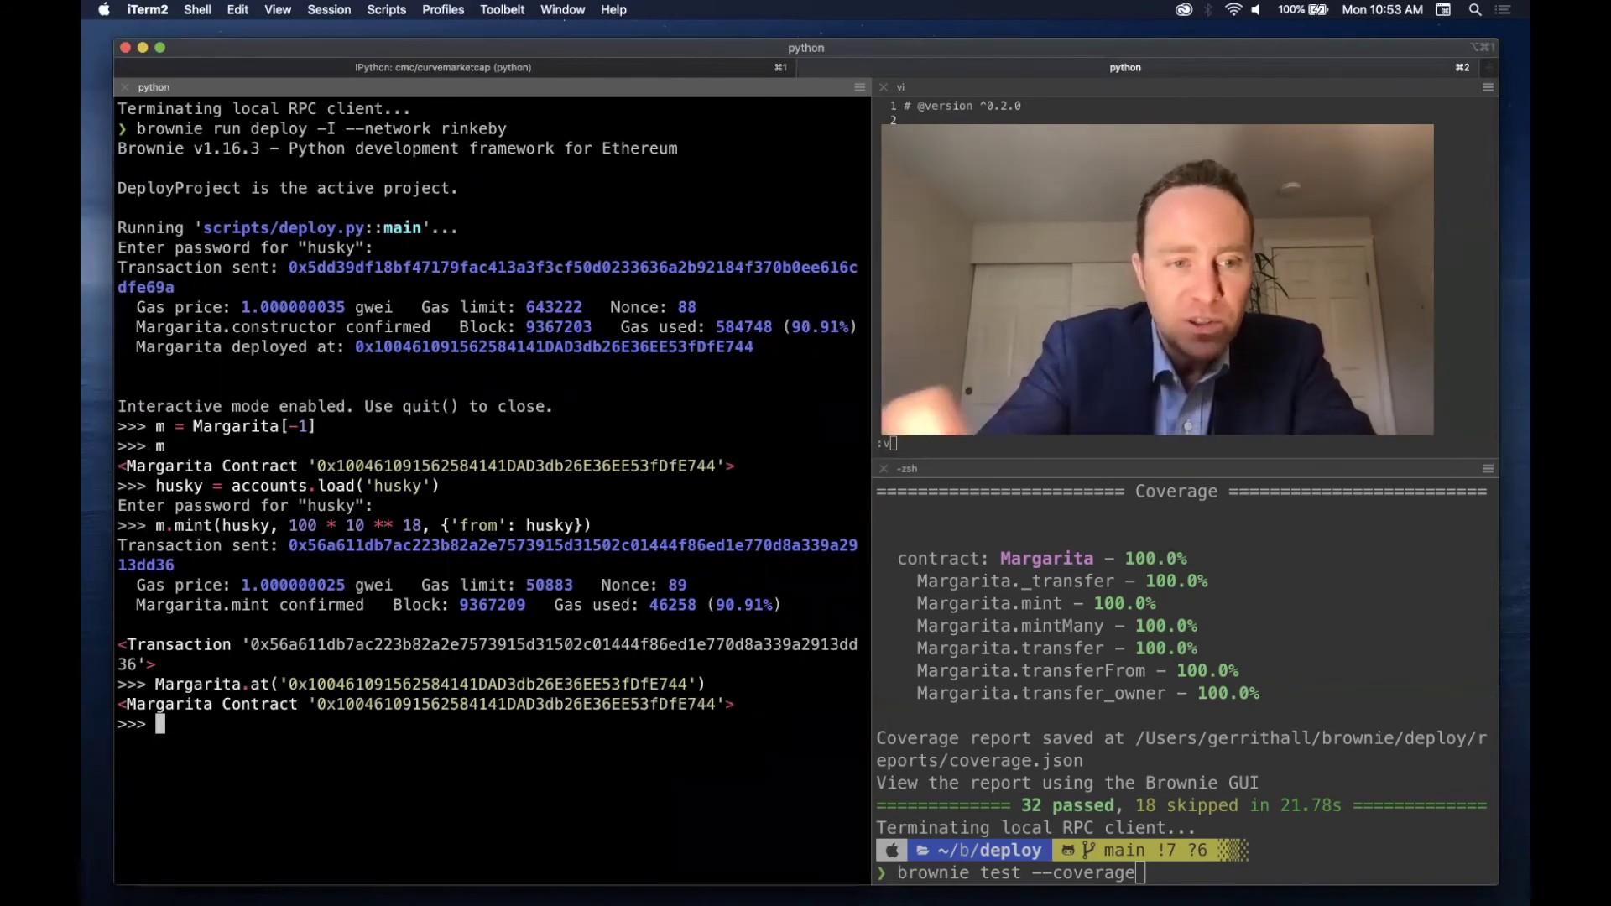
type("Marg")
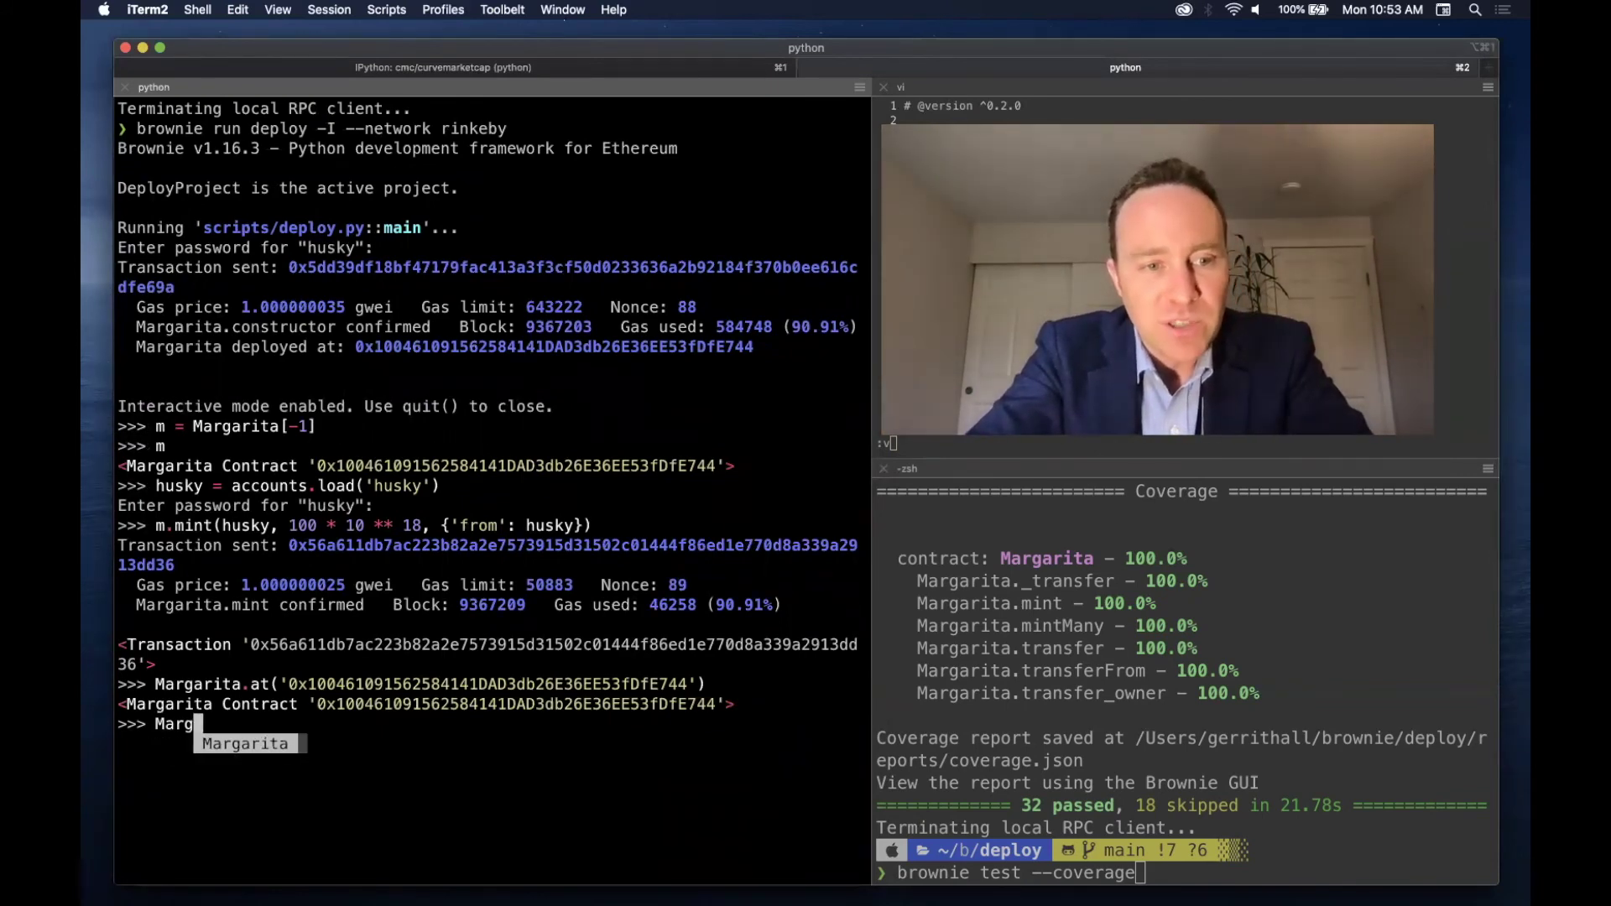
type("arita")
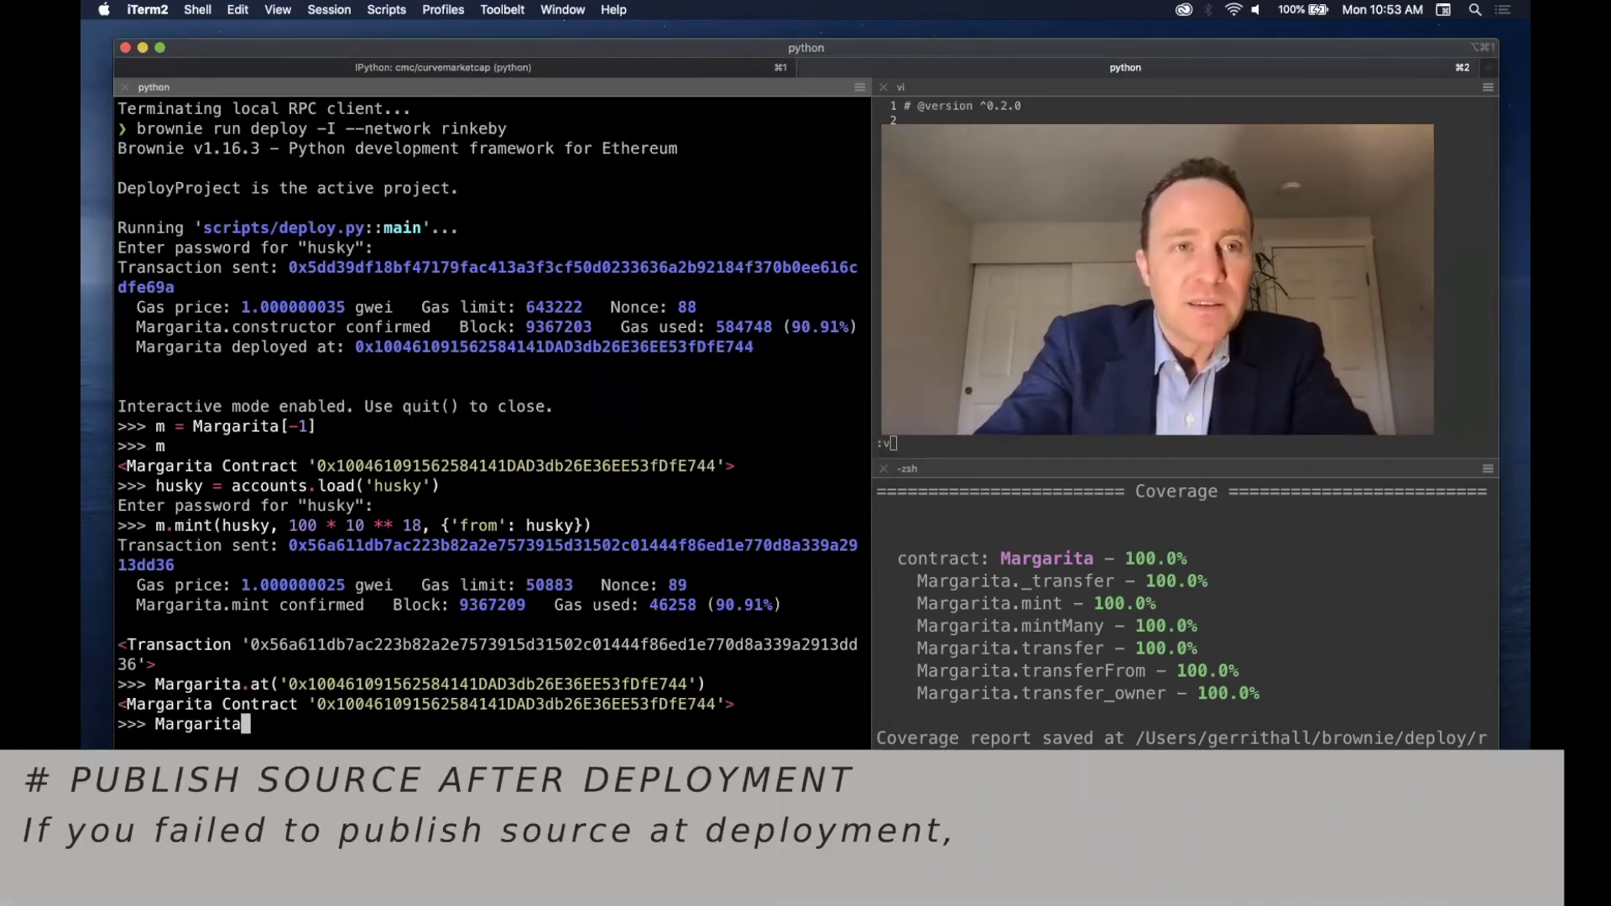
type(".publi")
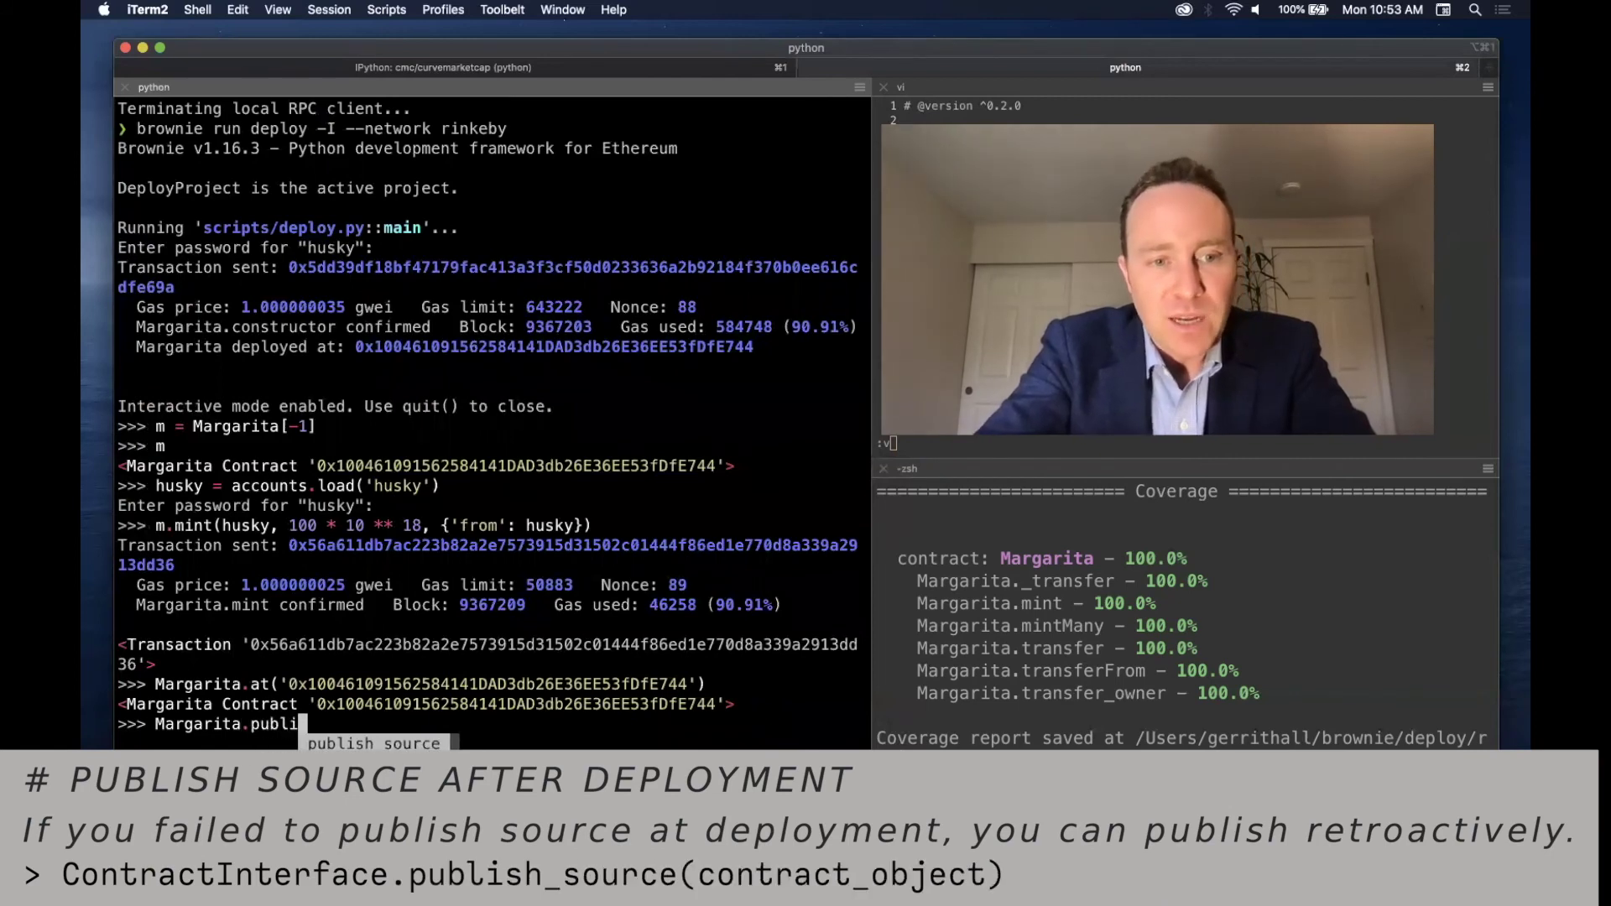
type("sh_source(")
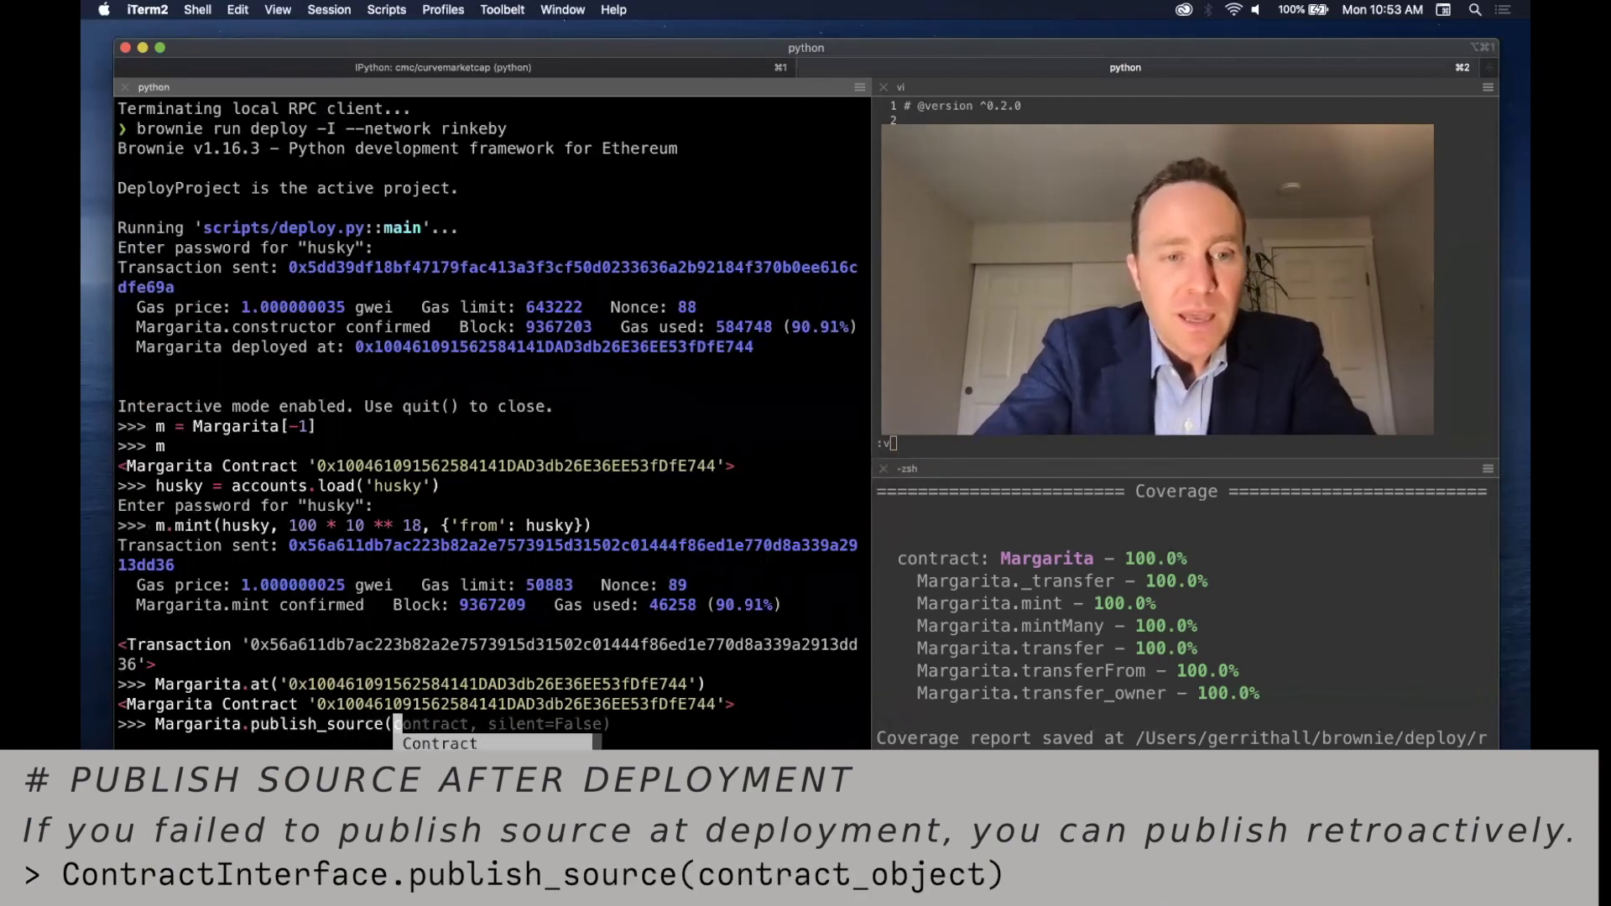
type("m")
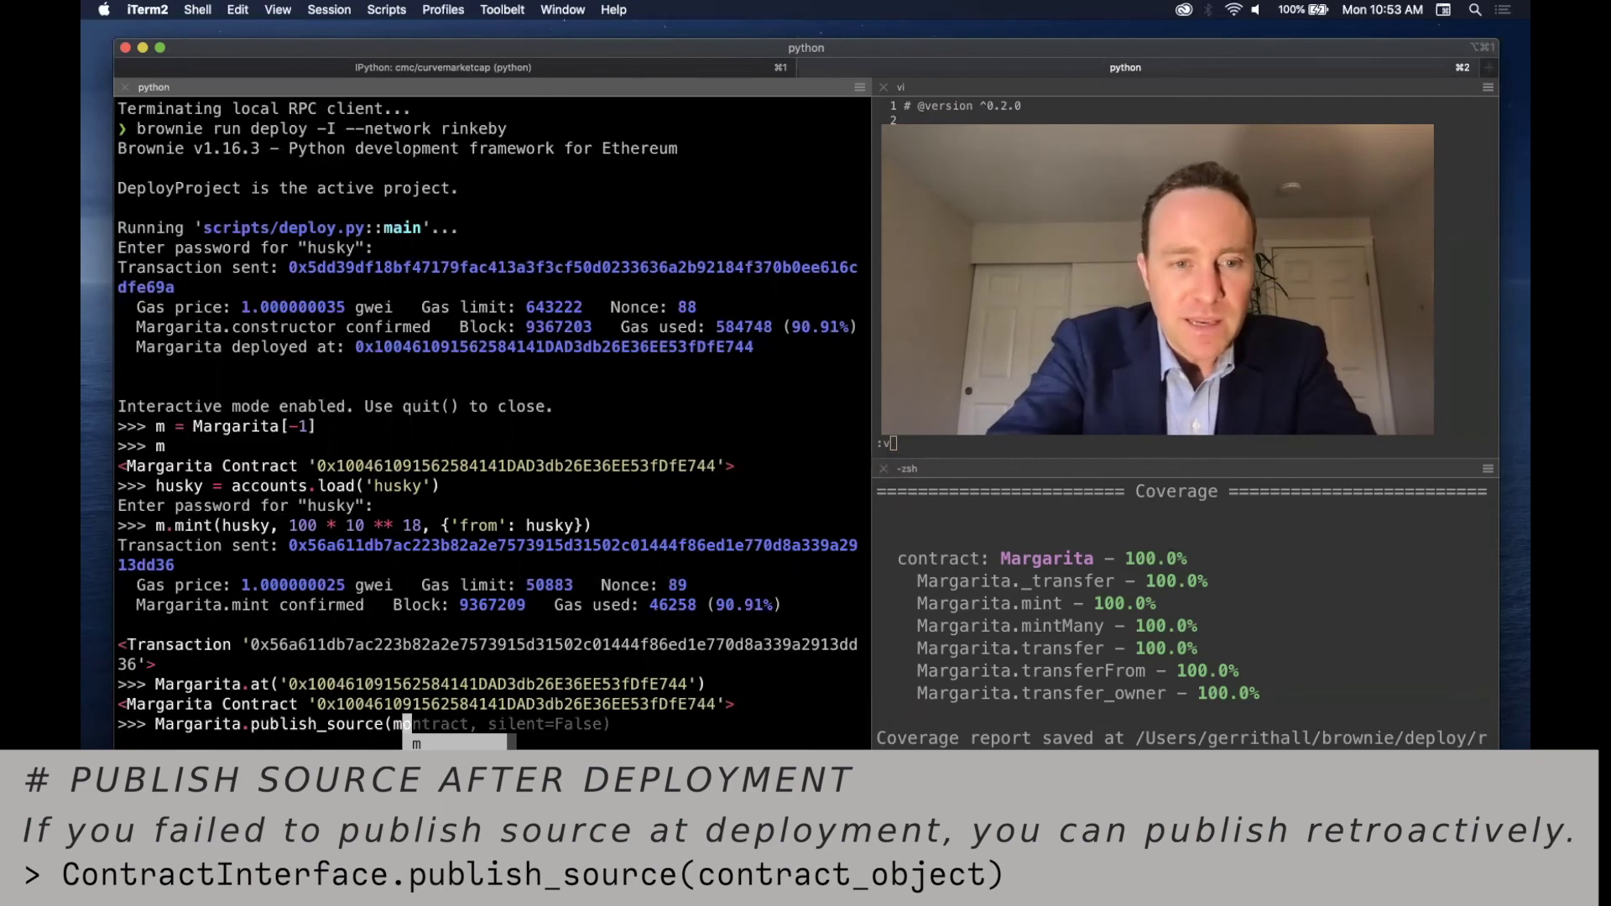
type(")")
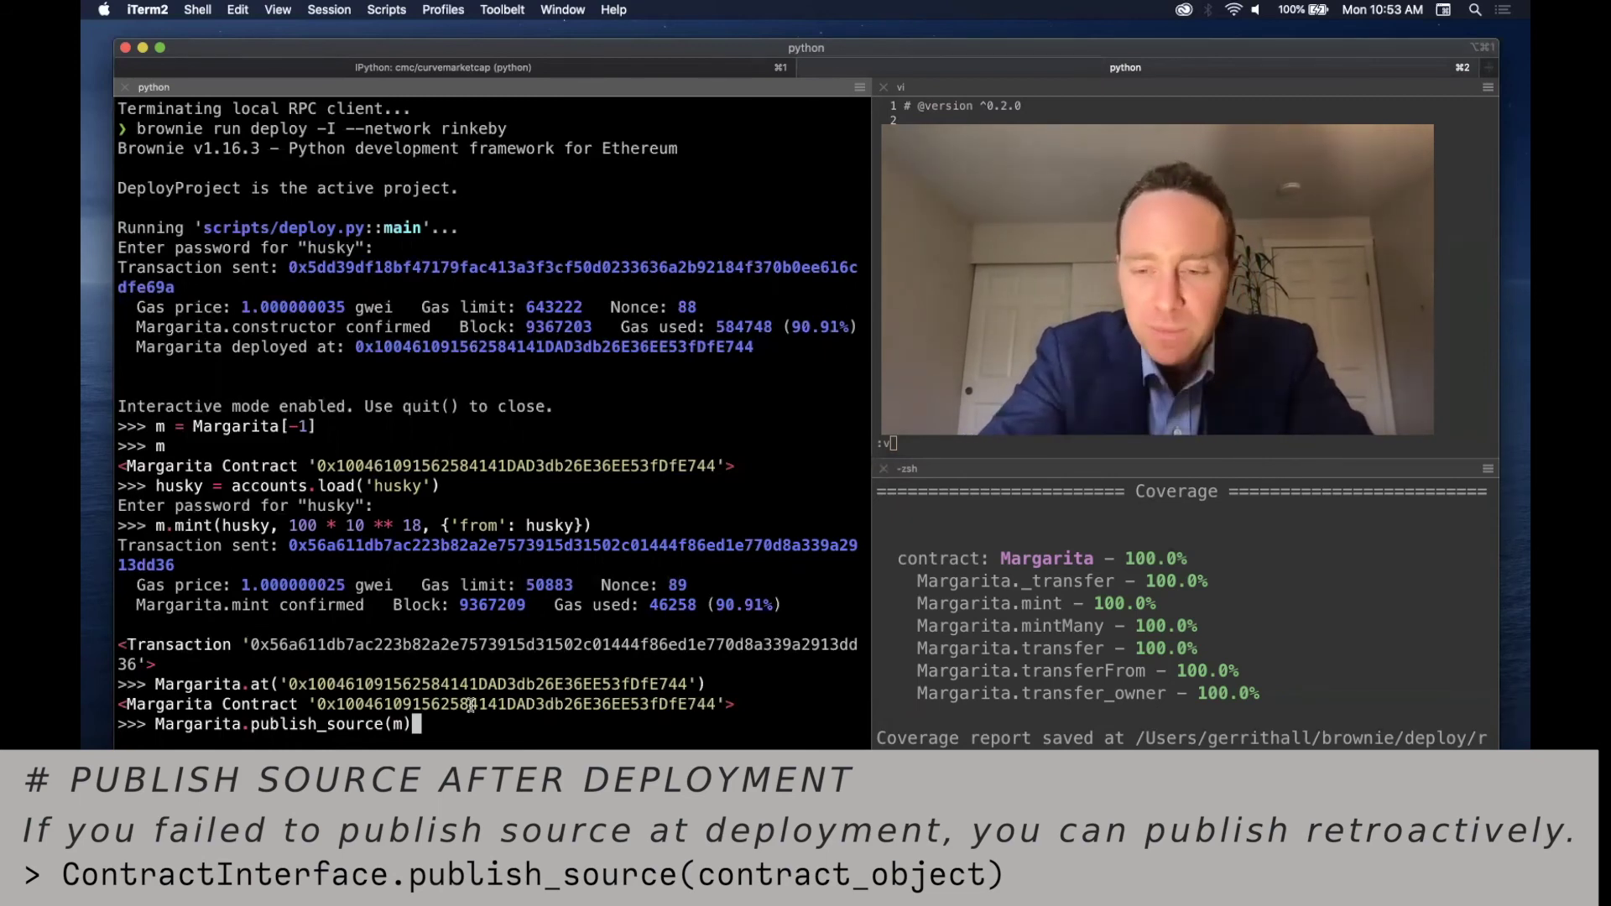
- Run Margarita.publish_source(m); it fails with a TypeError saying Vyper needs manual verification
key("Return")
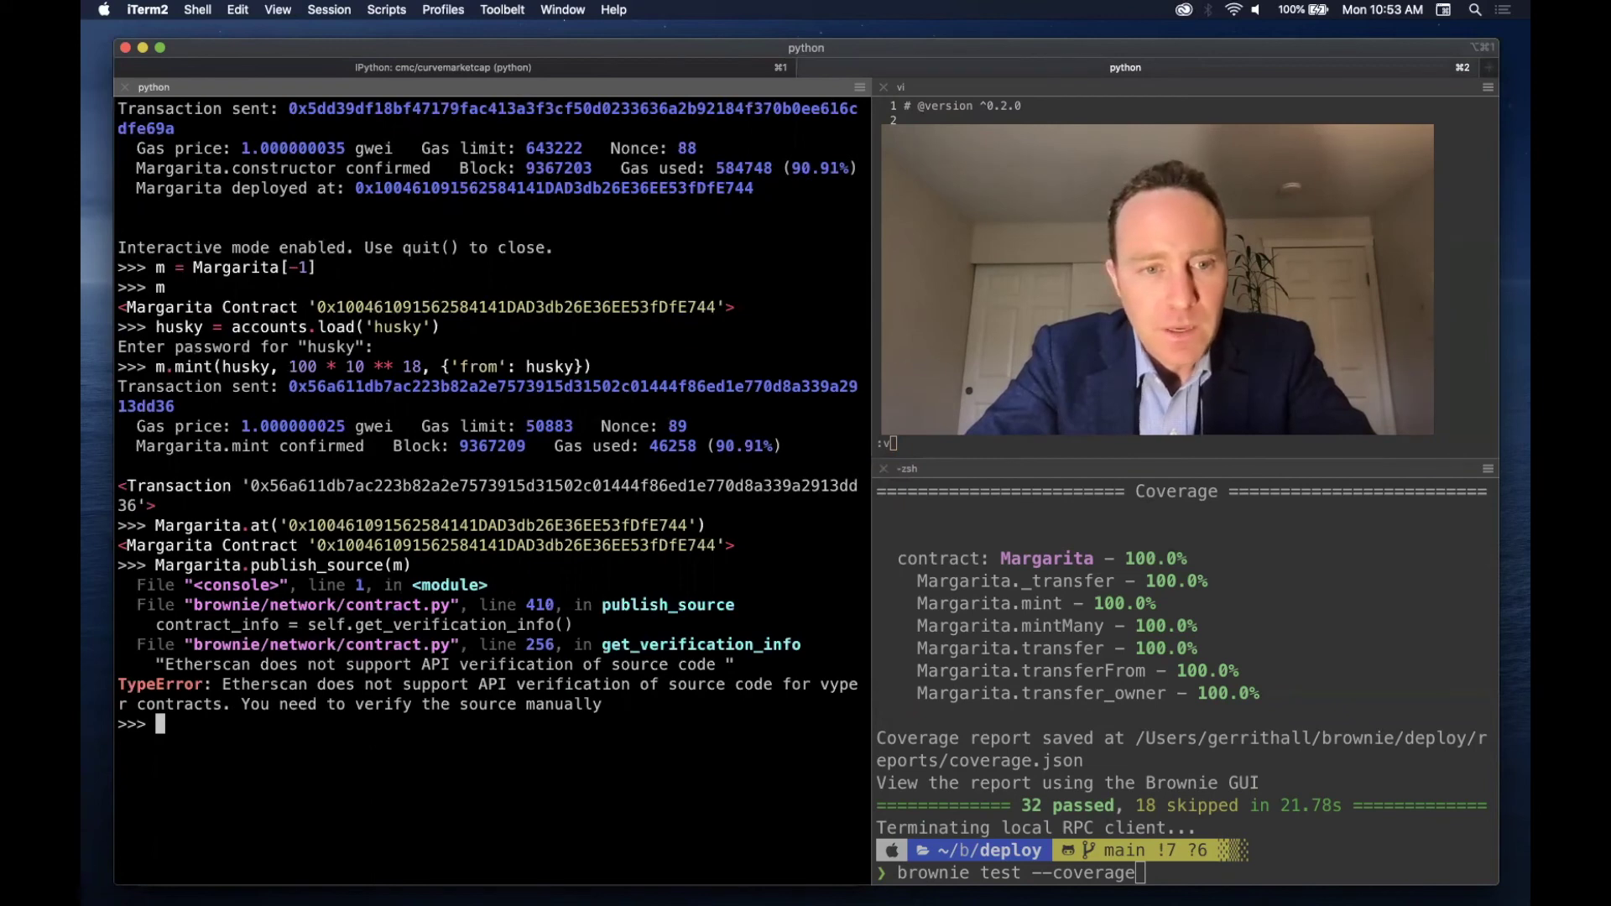
left_click(1147, 715)
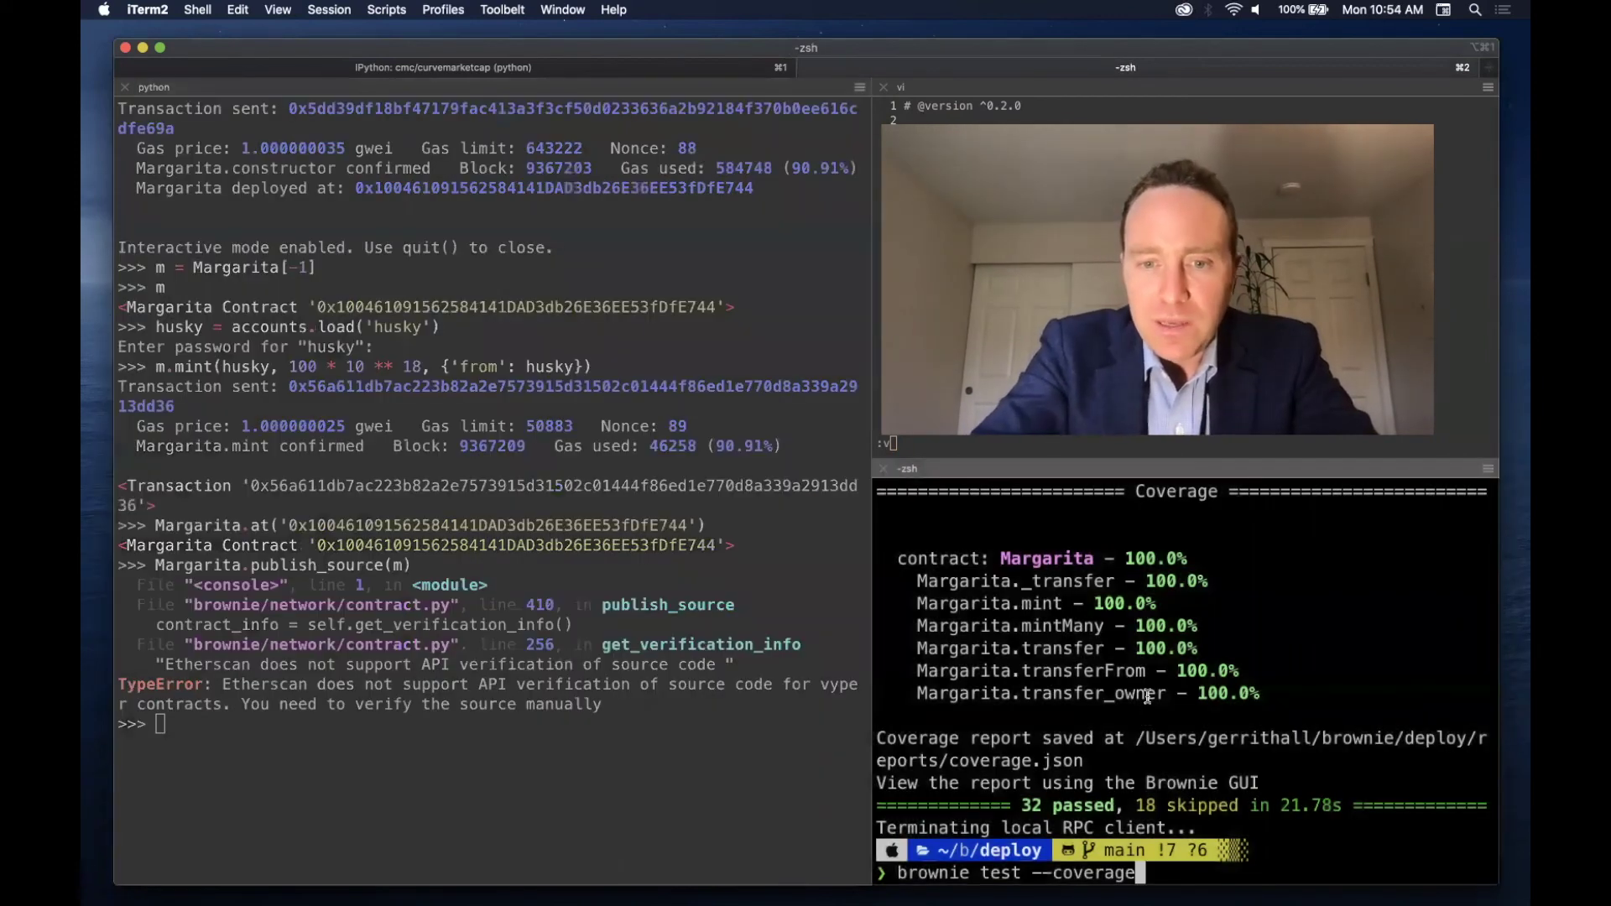
- View the Margarita deployment JSON under build/deployments/4 in vi, then quit back to the shell
key("ctrl+u")
type("vi bui")
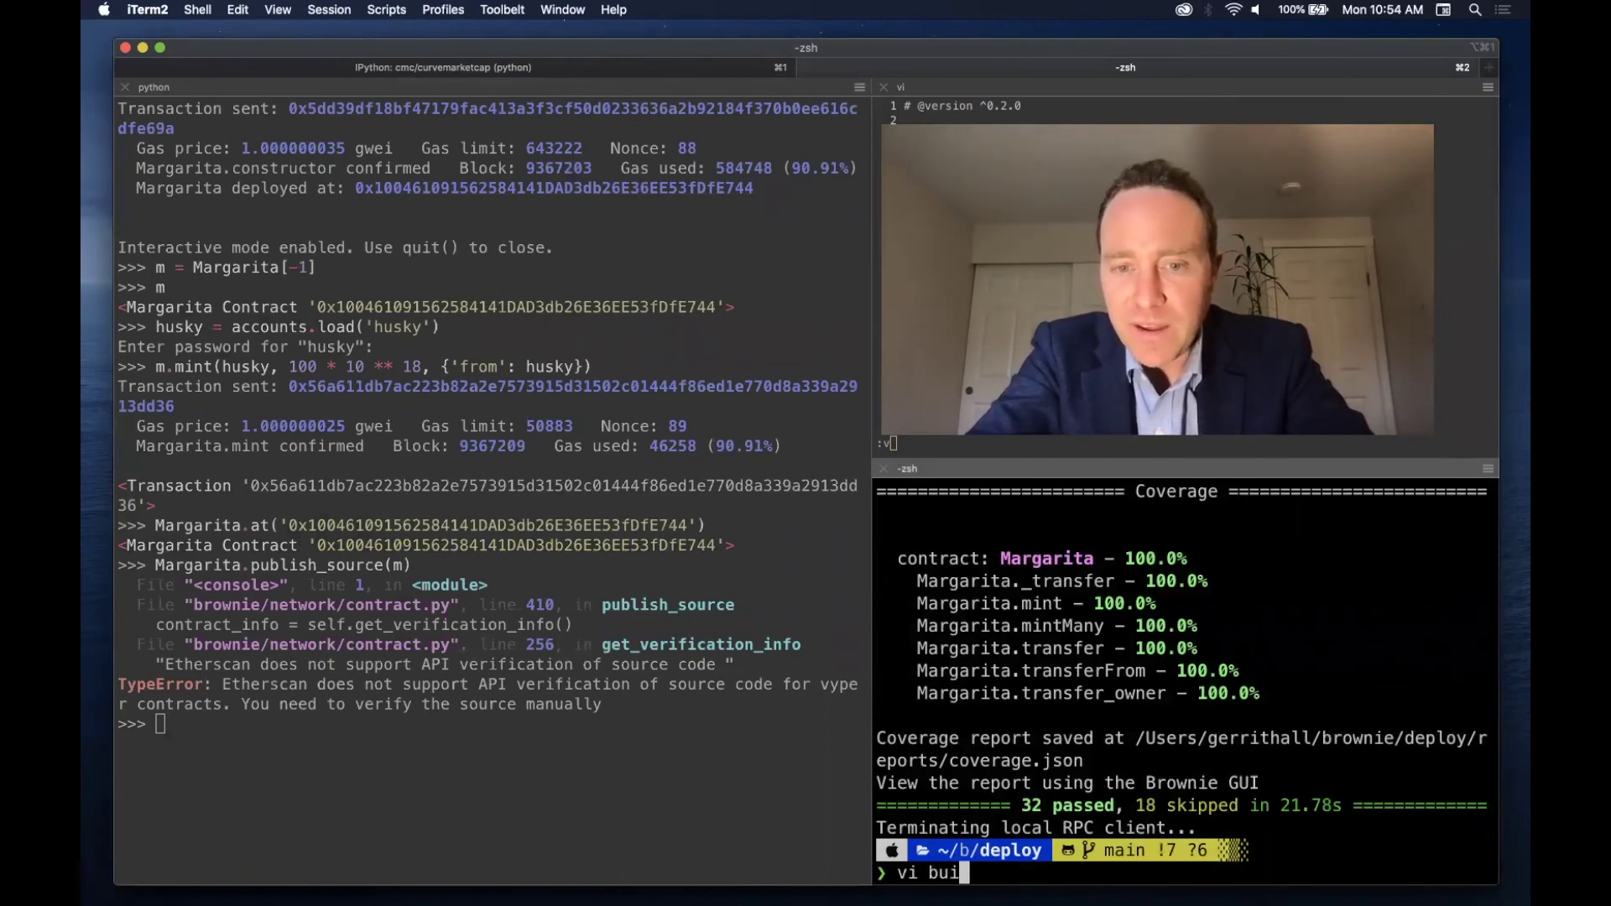
key("Tab")
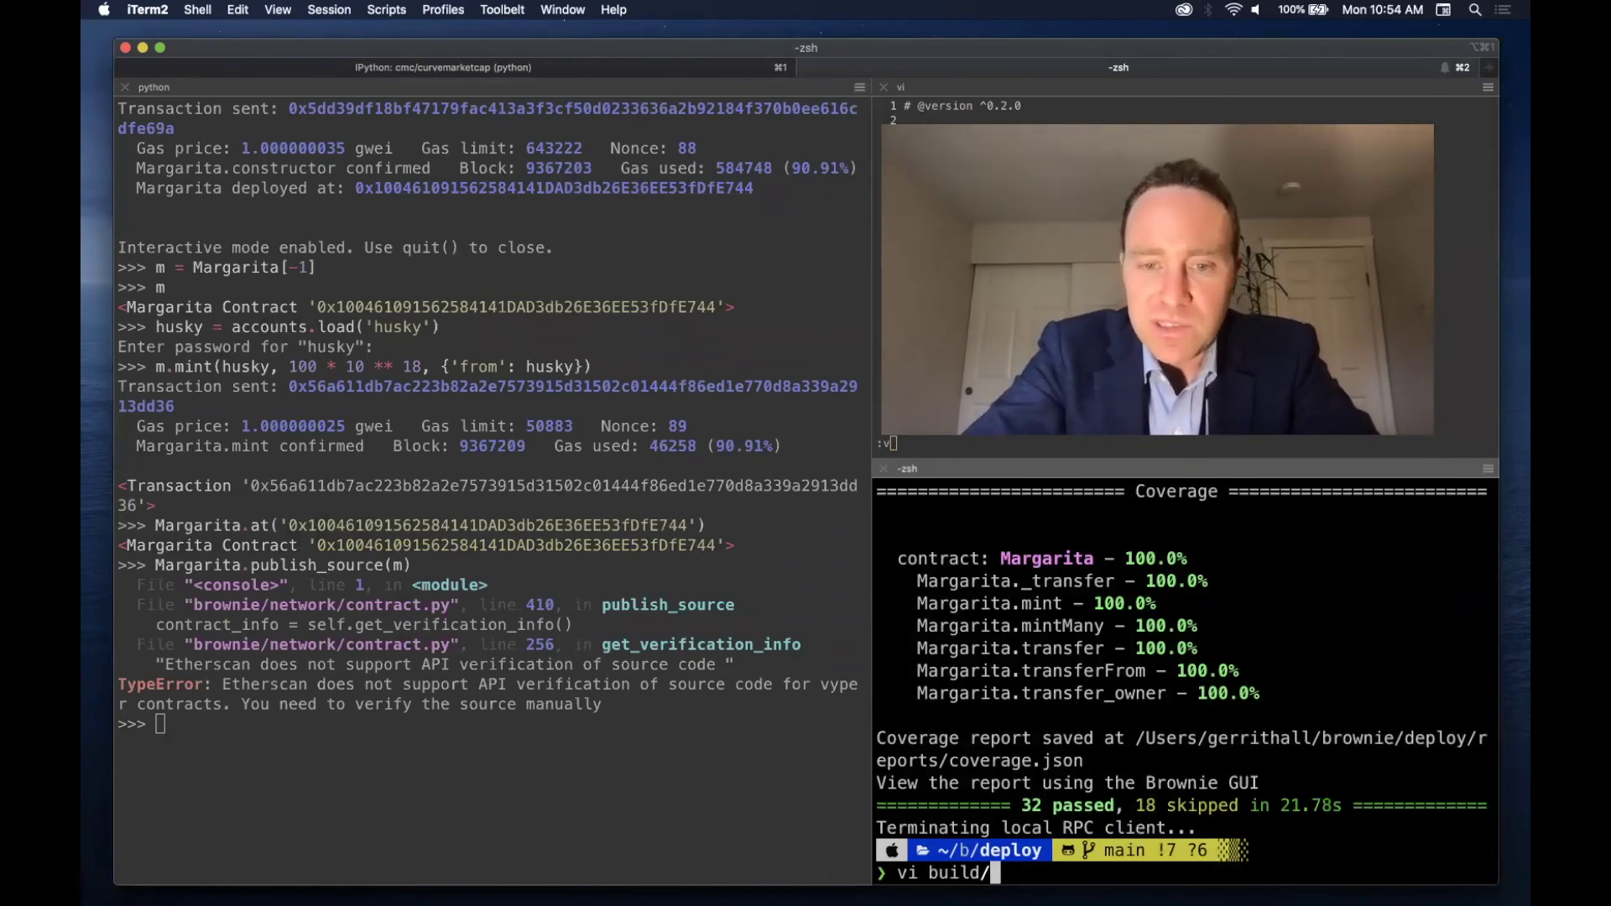
key("Tab")
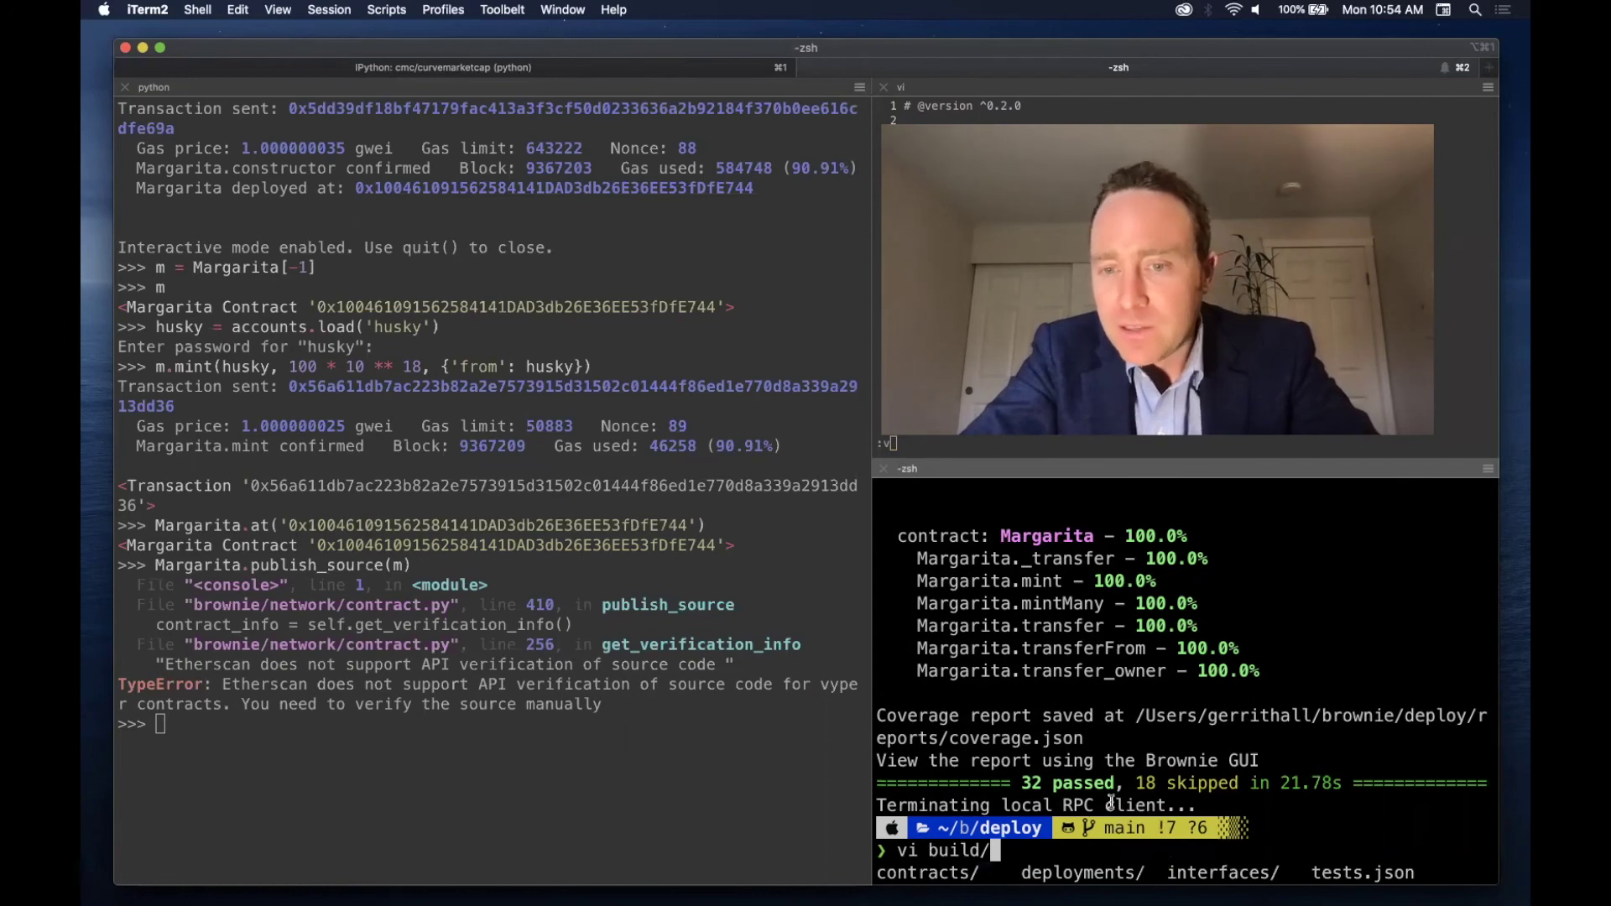
key("Tab")
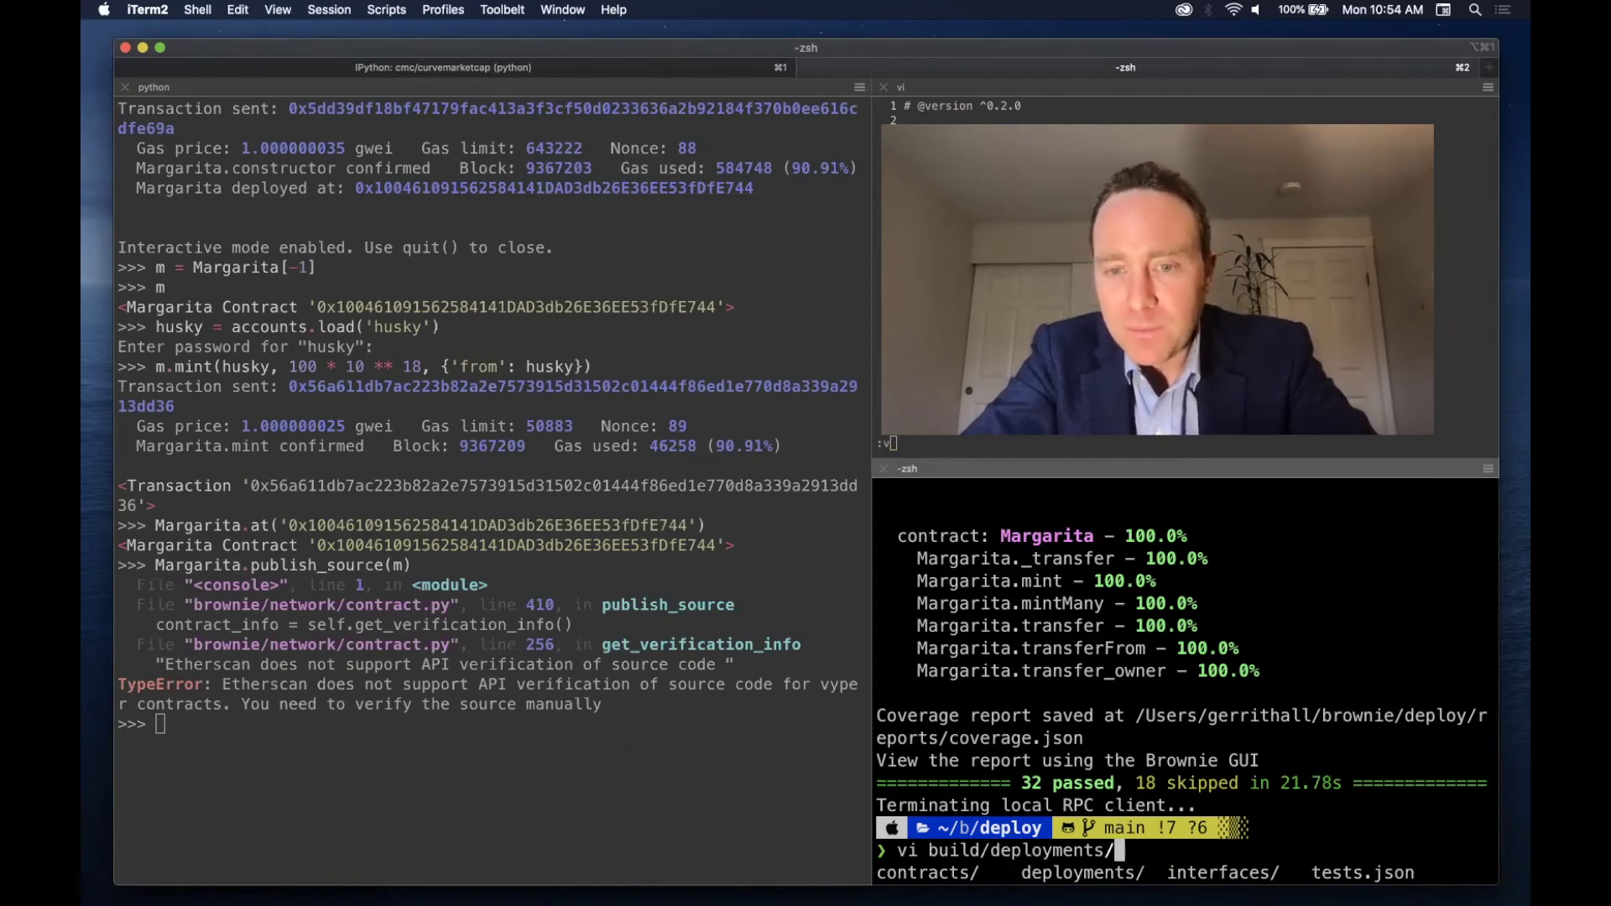
key("Tab")
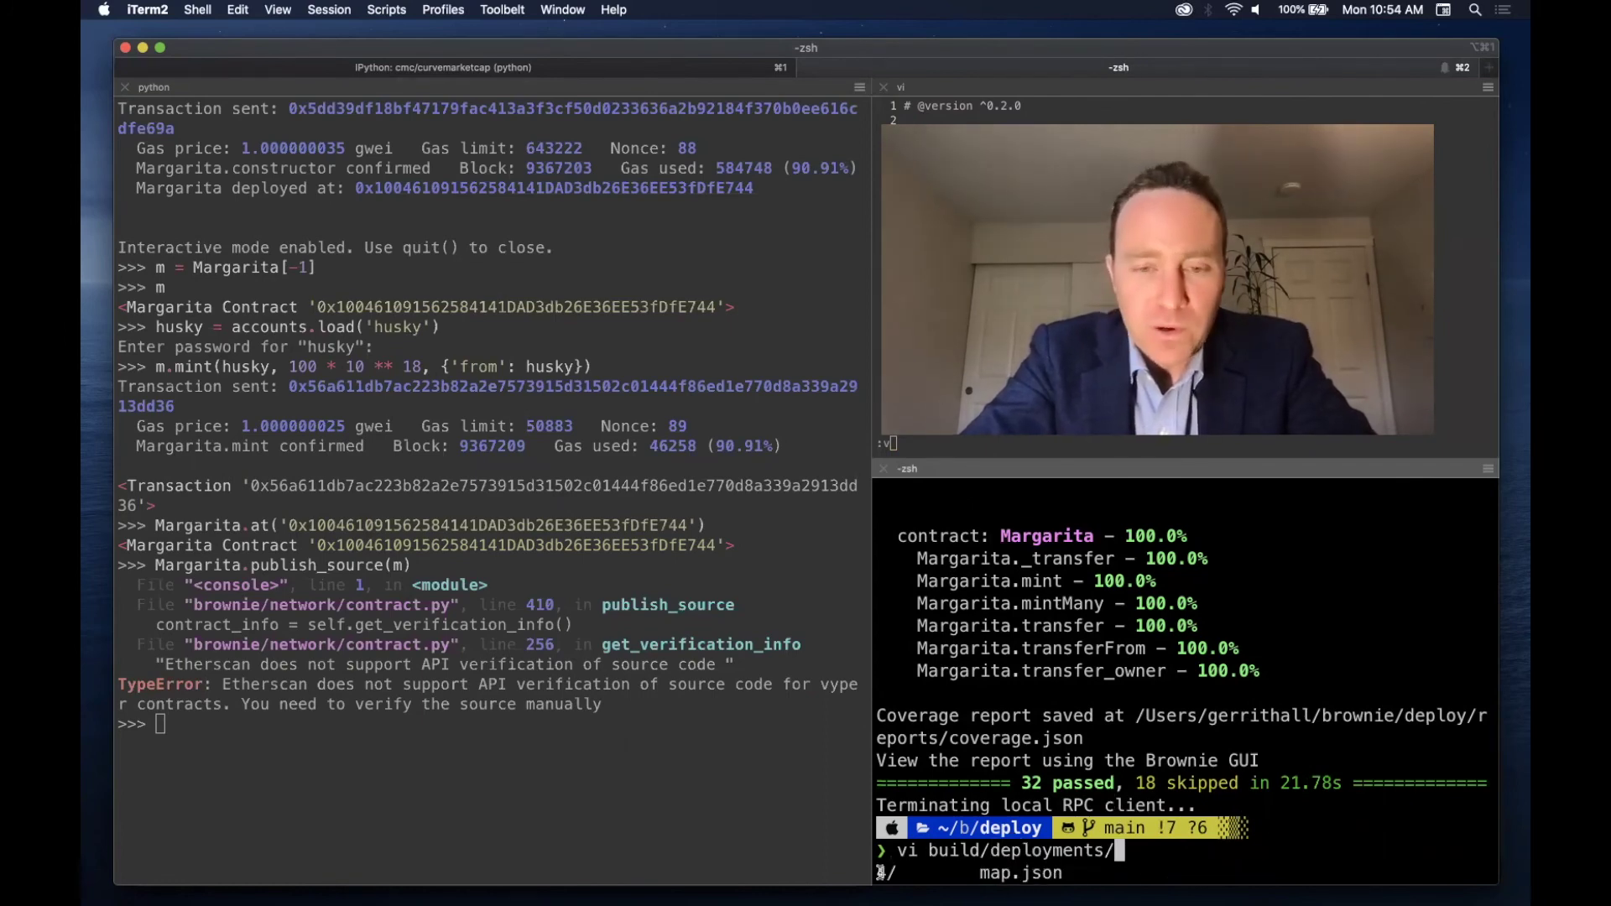
type("4")
key("Tab")
key("Tab")
key("Tab")
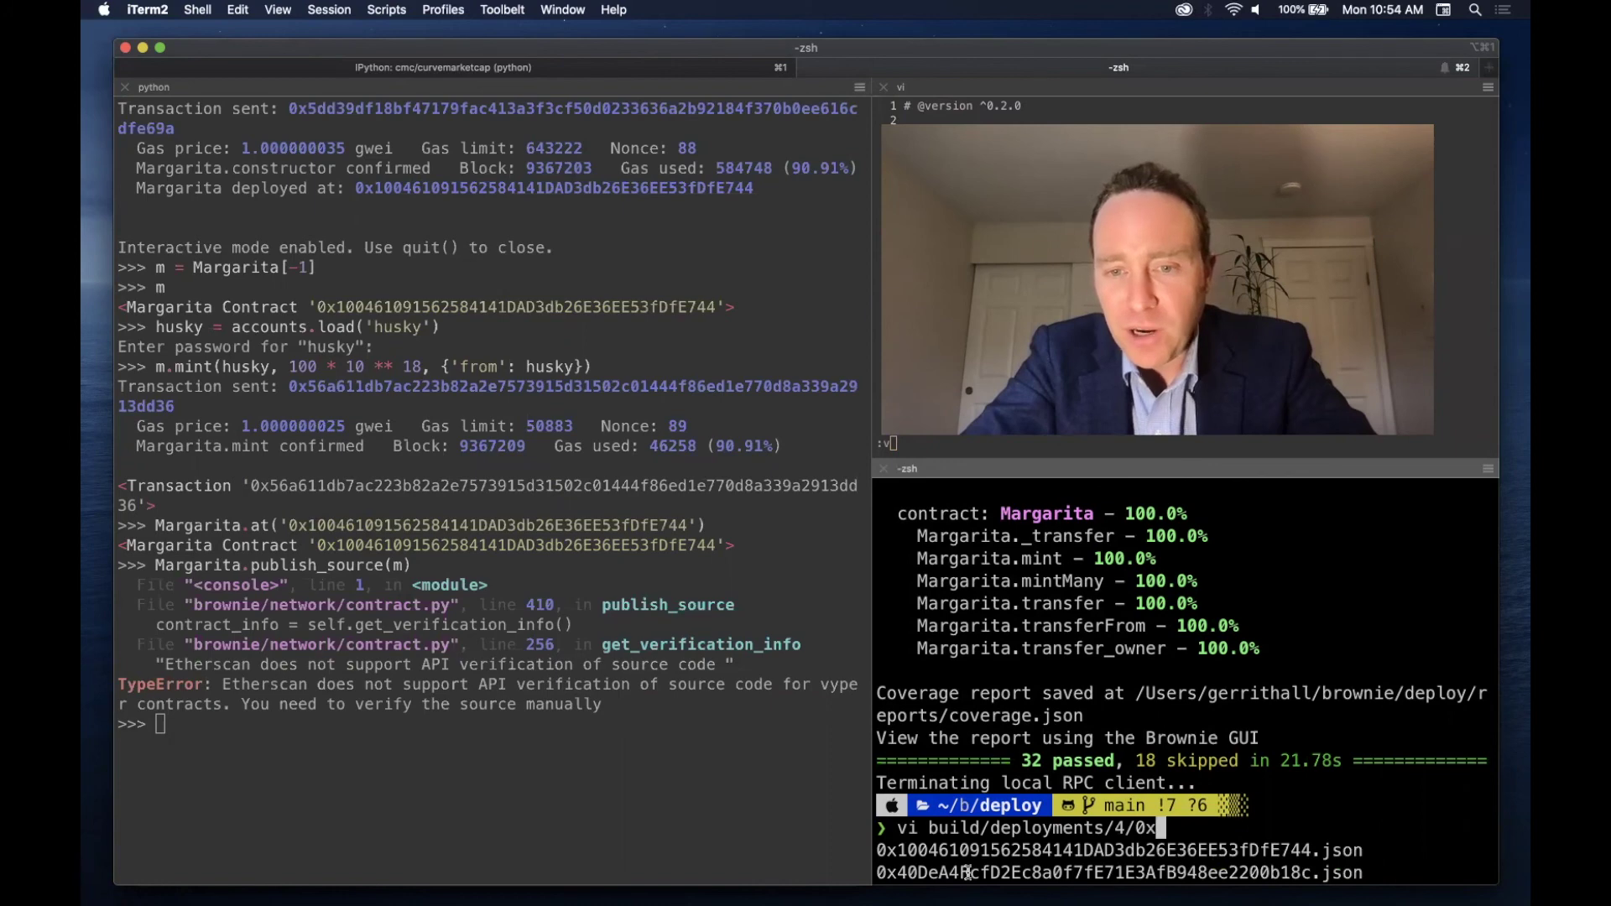
type("100")
key("Tab")
key("Return")
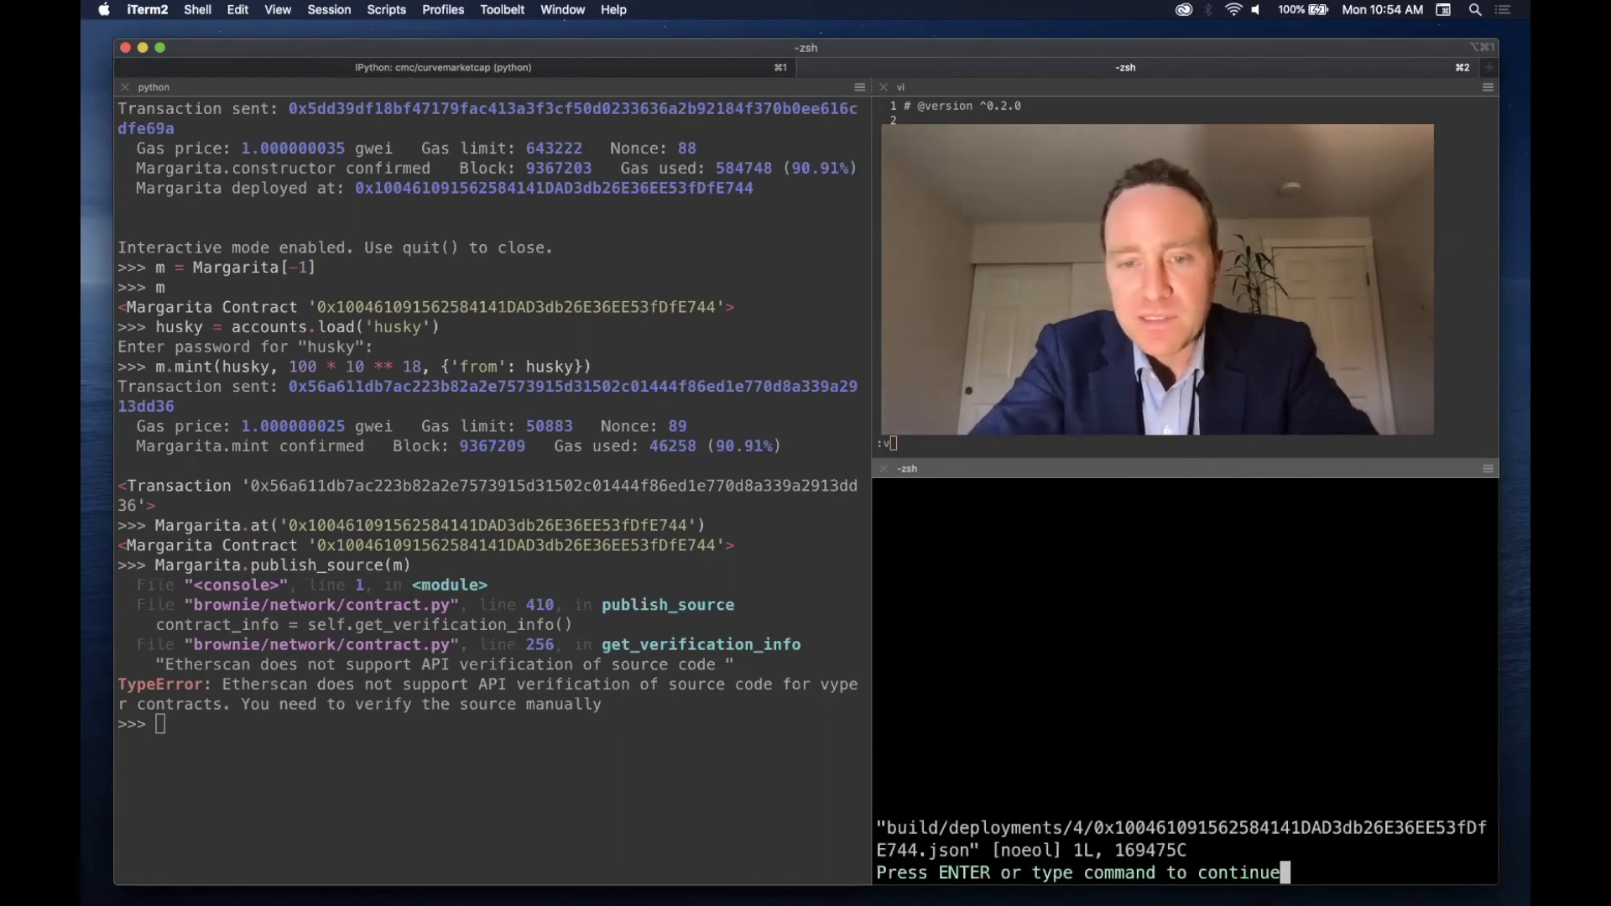
key("Return")
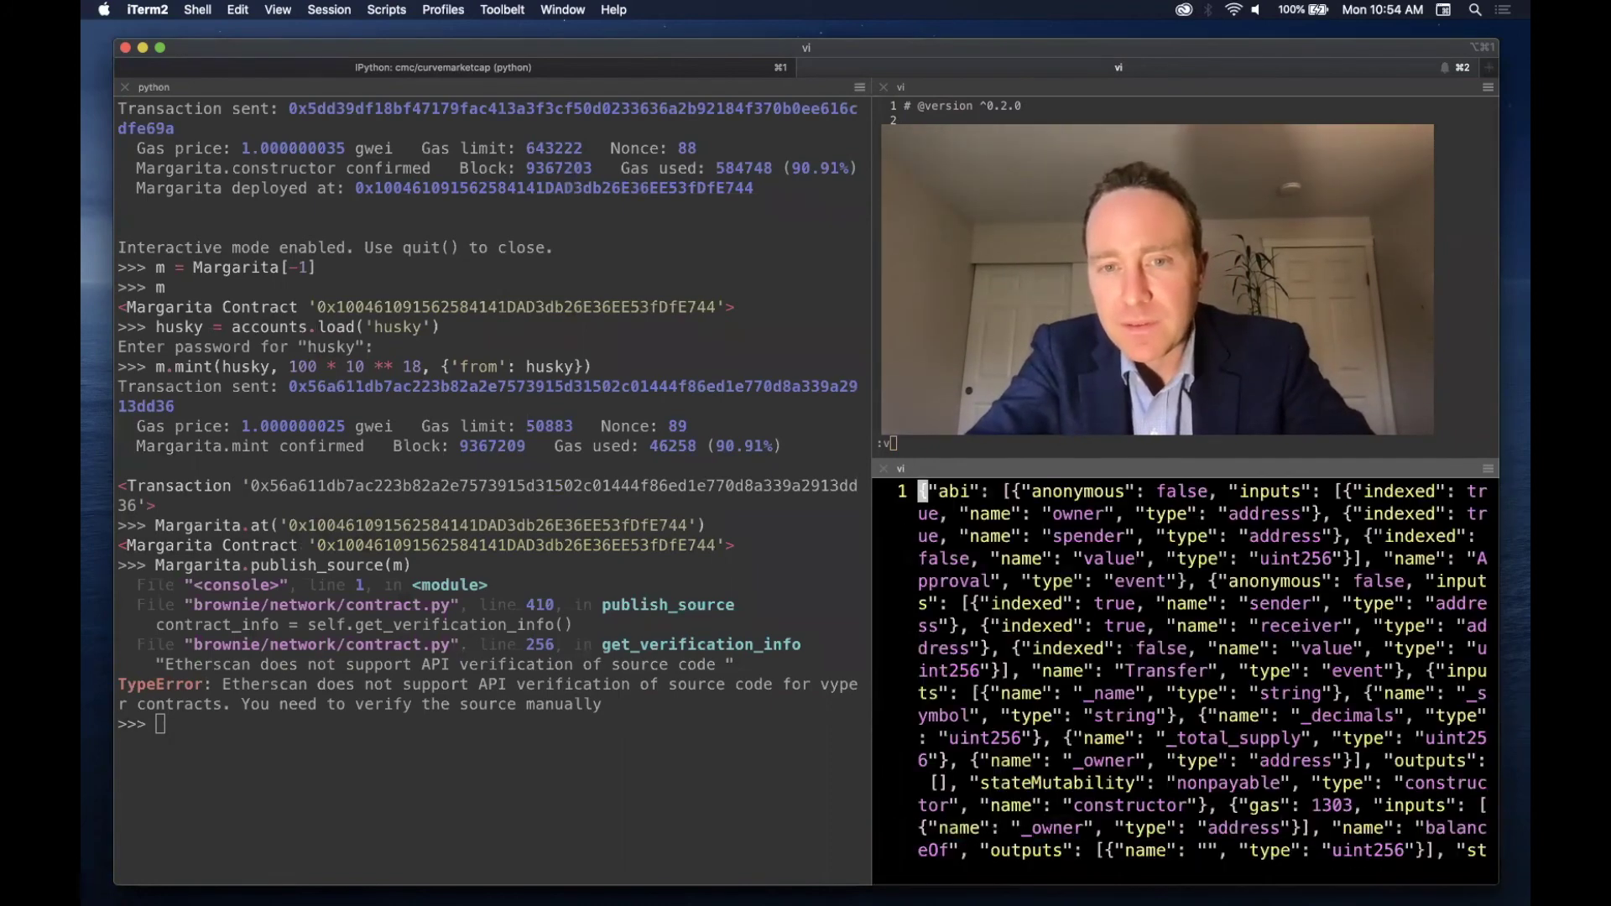
type(":q")
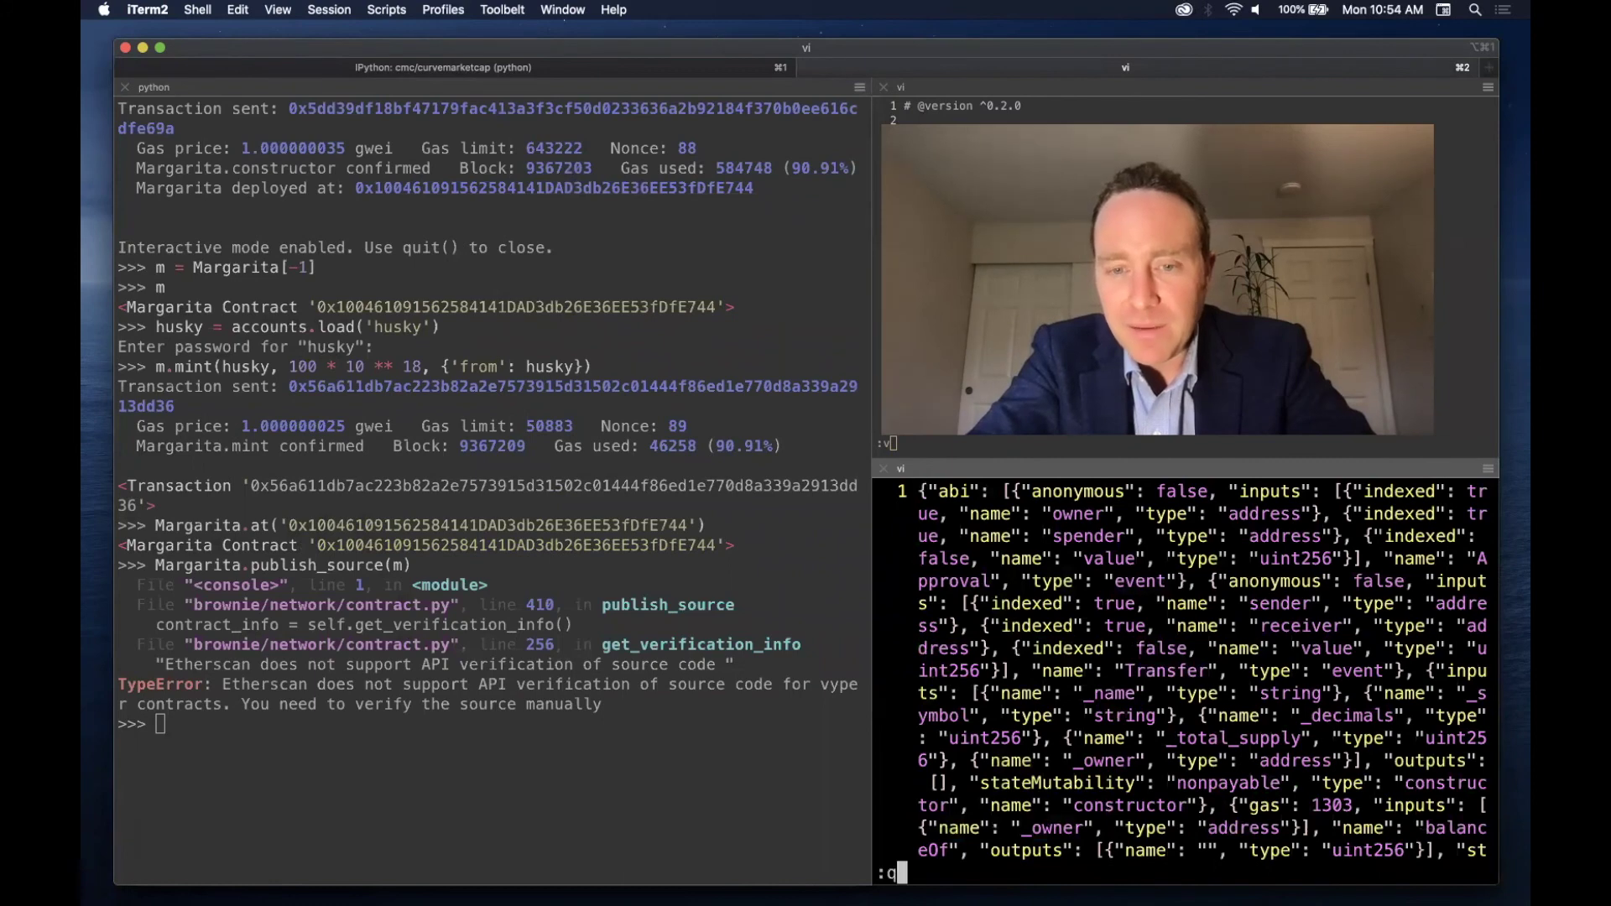
key("Return")
type("ls build/d")
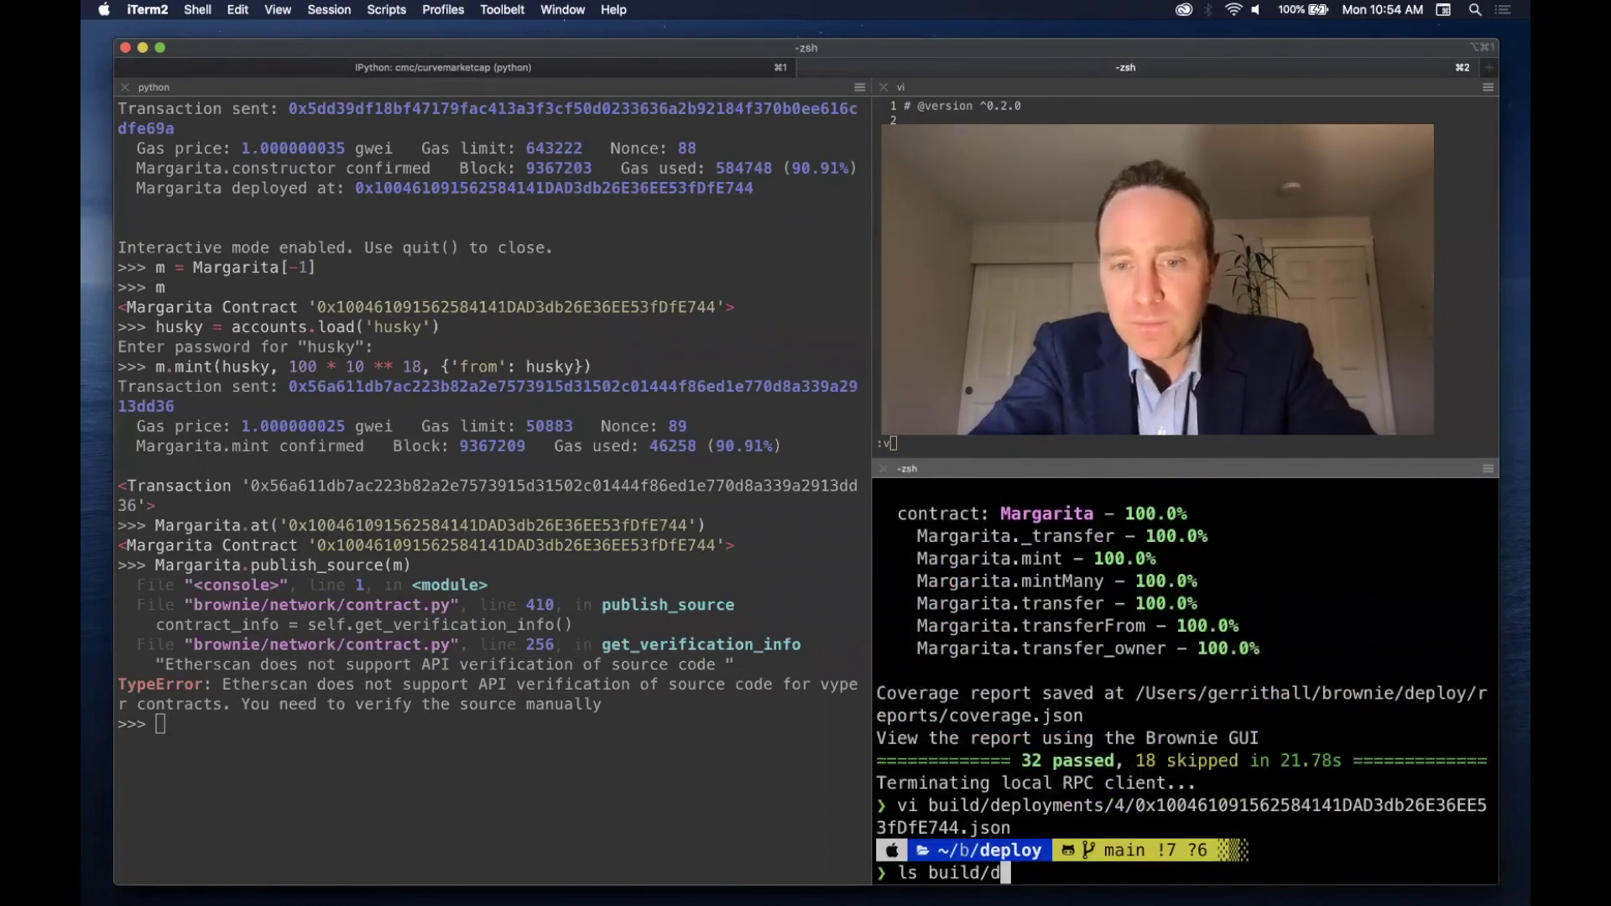
- Print build/deployments/map.json, showing two Margarita addresses under chain 4
key("Tab")
key("Tab")
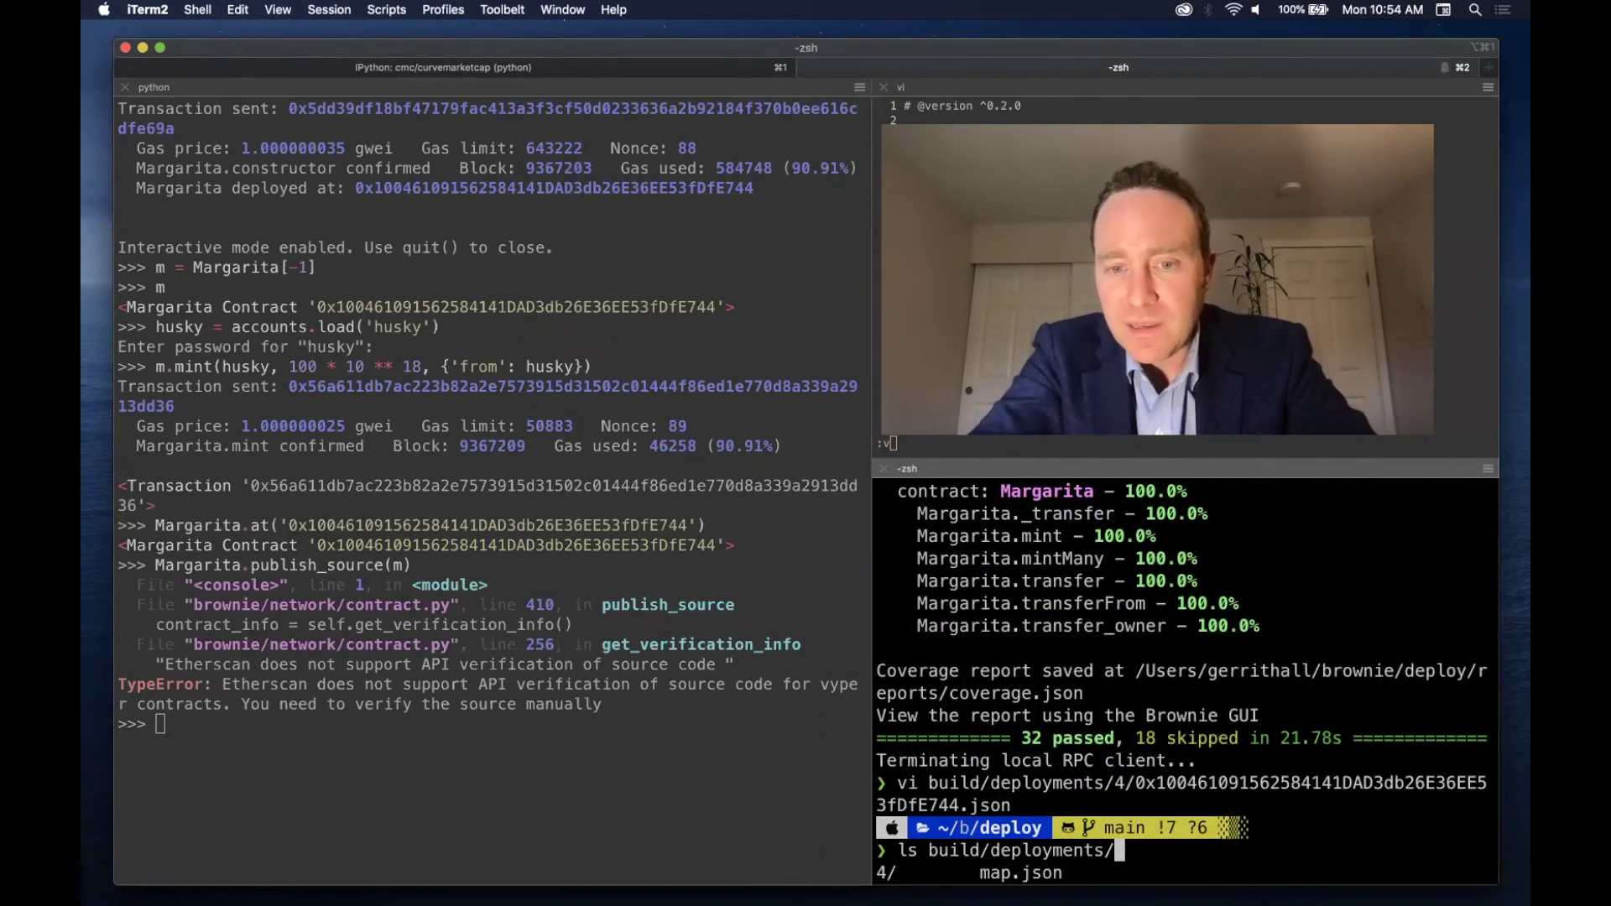
type("m")
key("Tab")
key("Return")
type("cat")
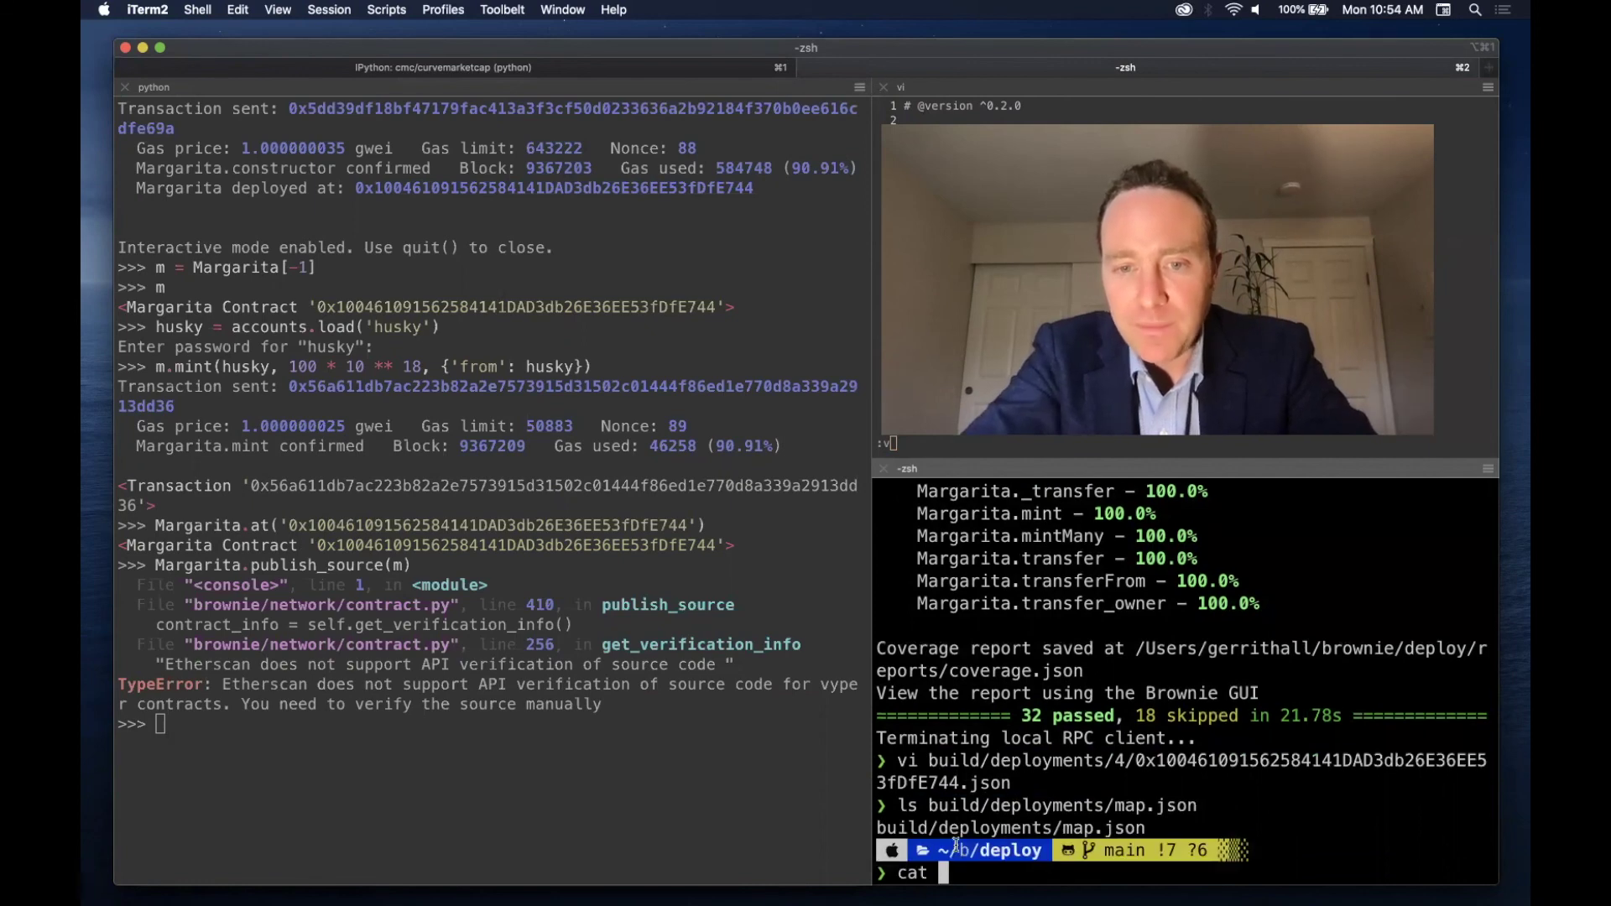
double_click(966, 826)
type("build/deployments/map.json")
key("Return")
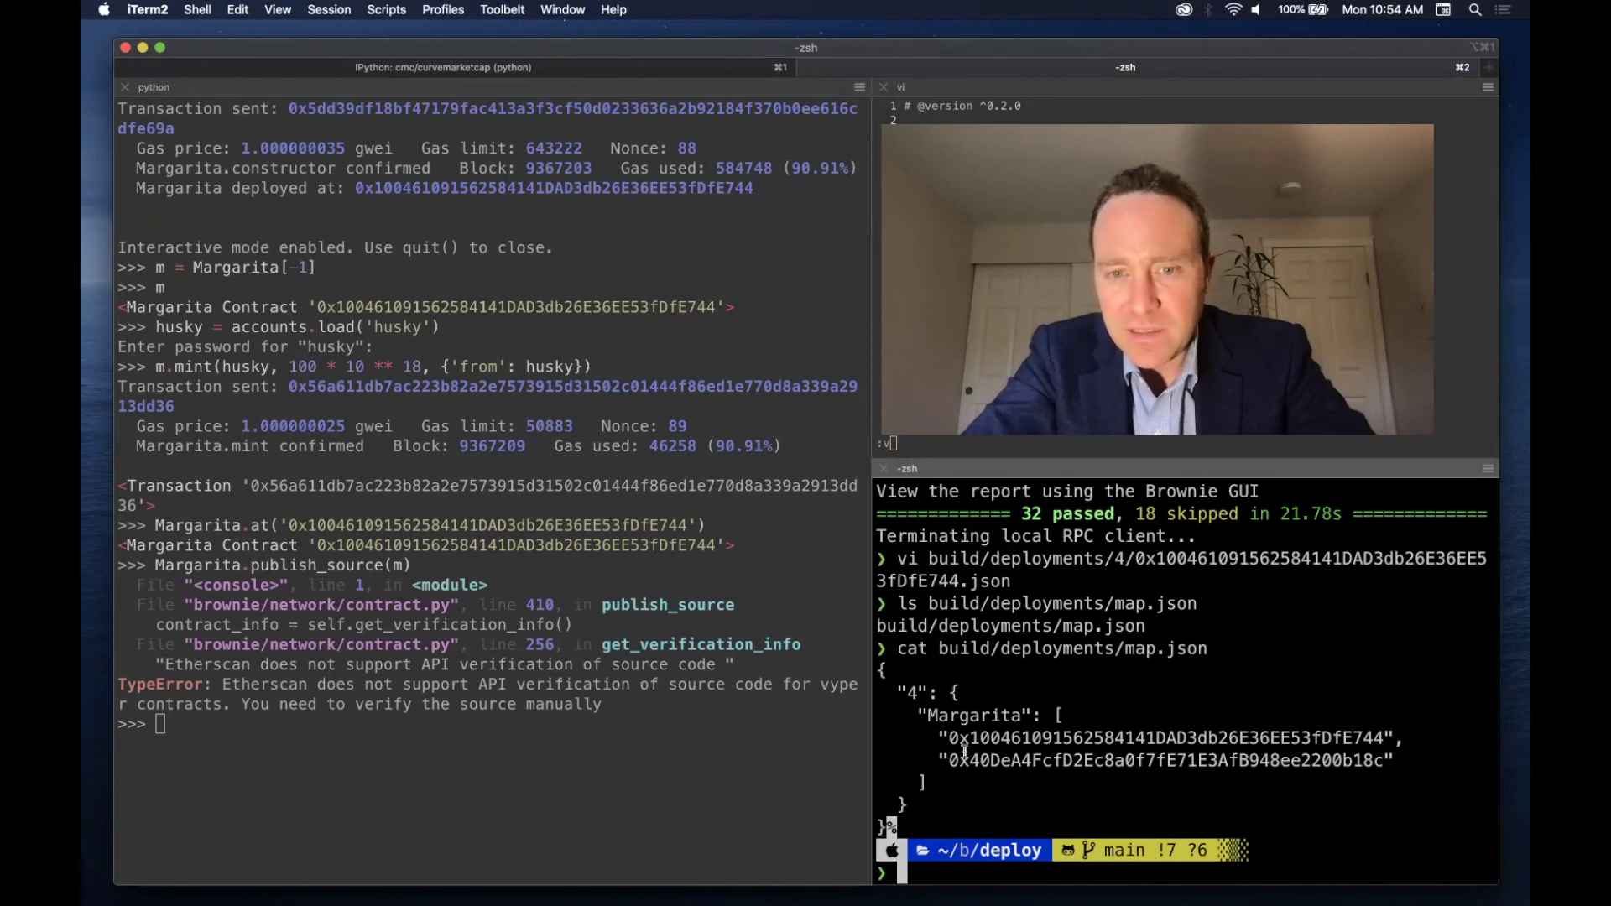
- Quit the Brownie console and reprint map.json in the right shell
key("super+bracketleft")
type("quit()")
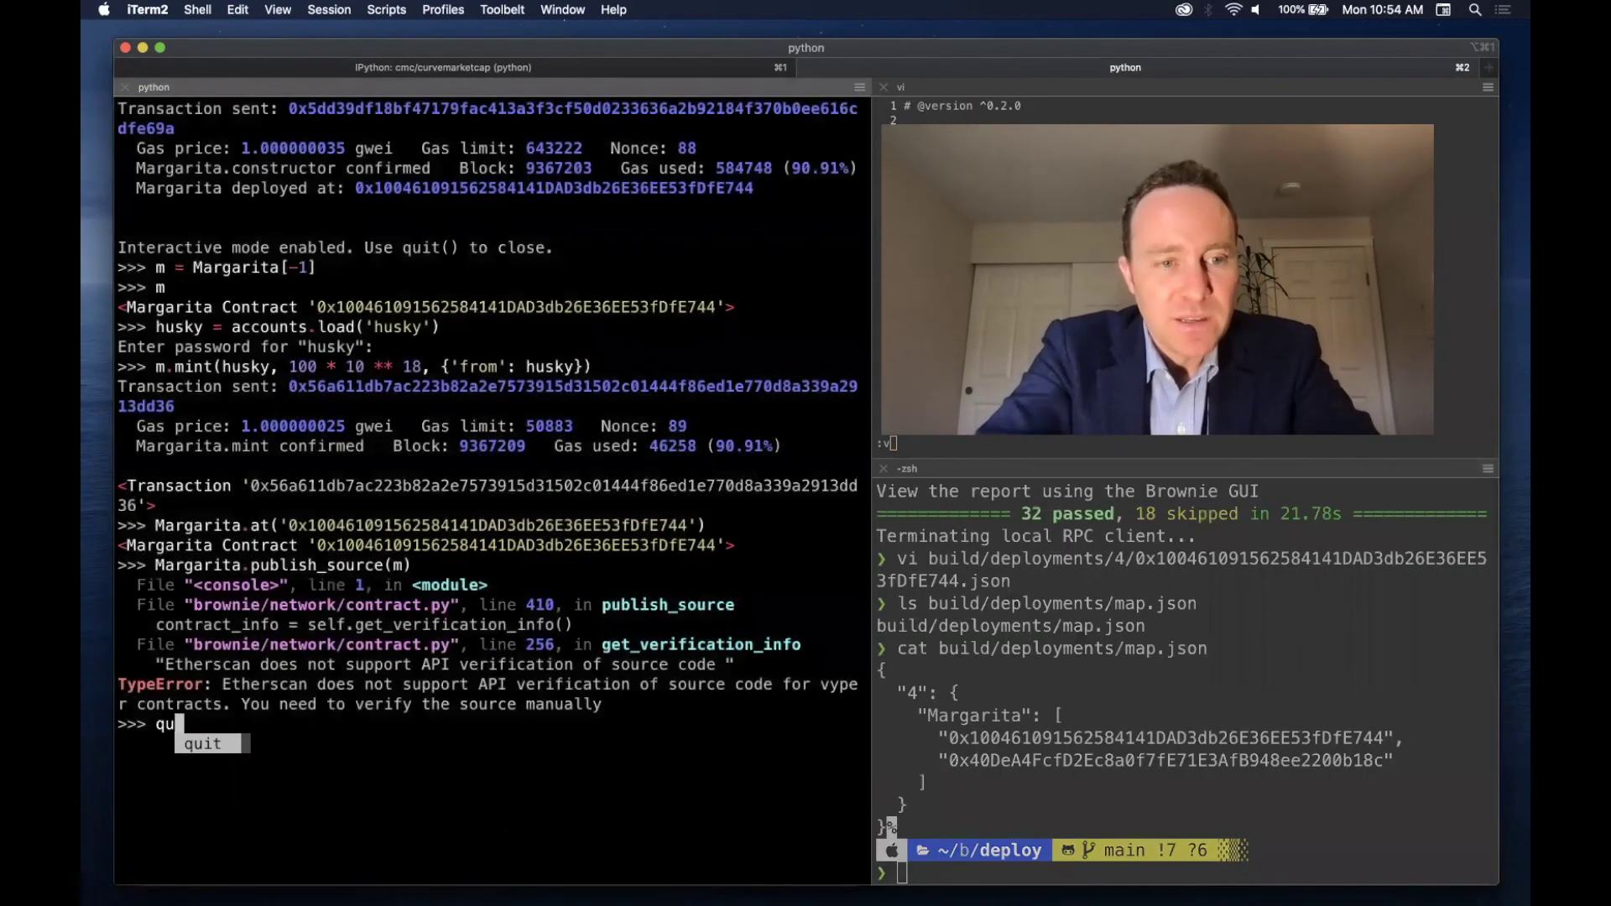
key("Return")
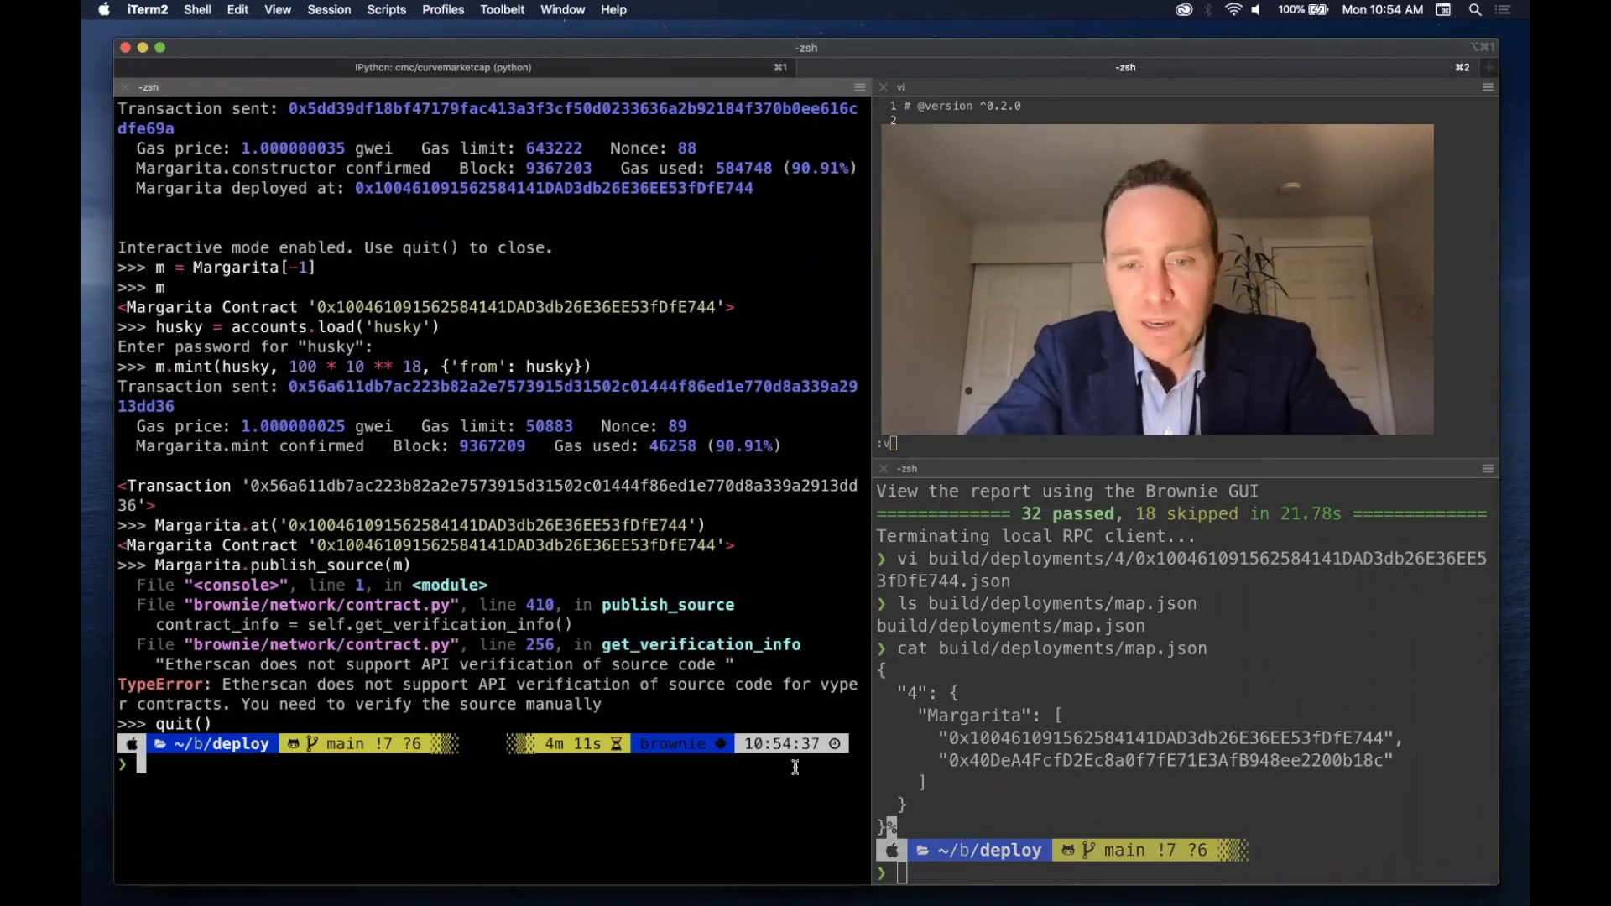
left_click(887, 769)
key("Up")
key("Return")
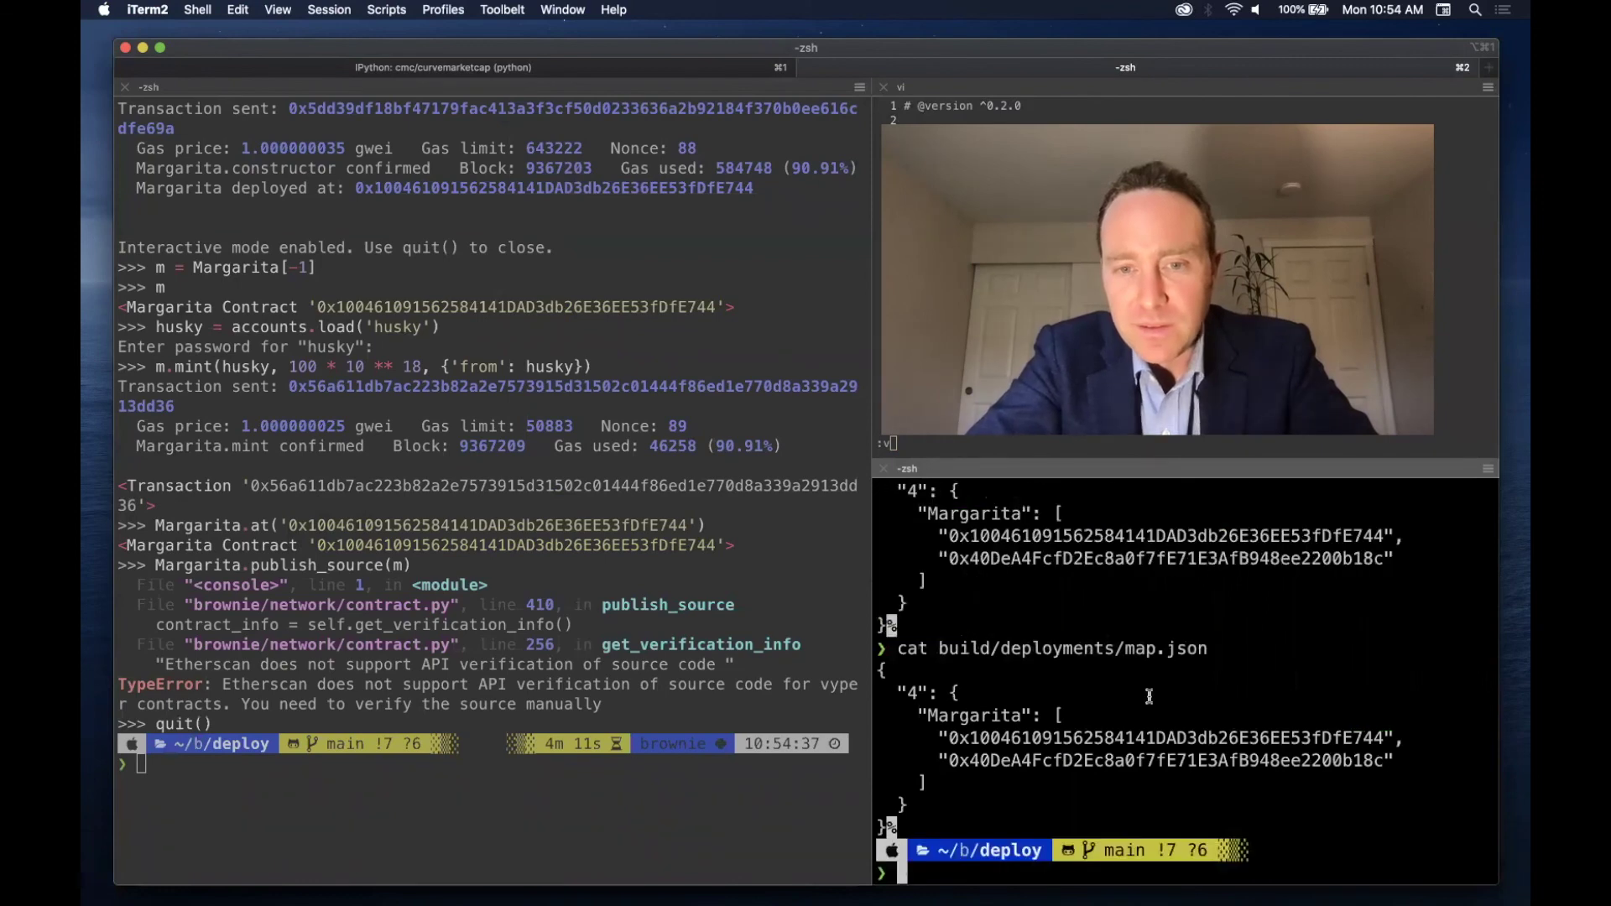
- Recall 'brownie run deploy -I --network rinkeby' and start changing the network to mainnet
left_click(464, 771)
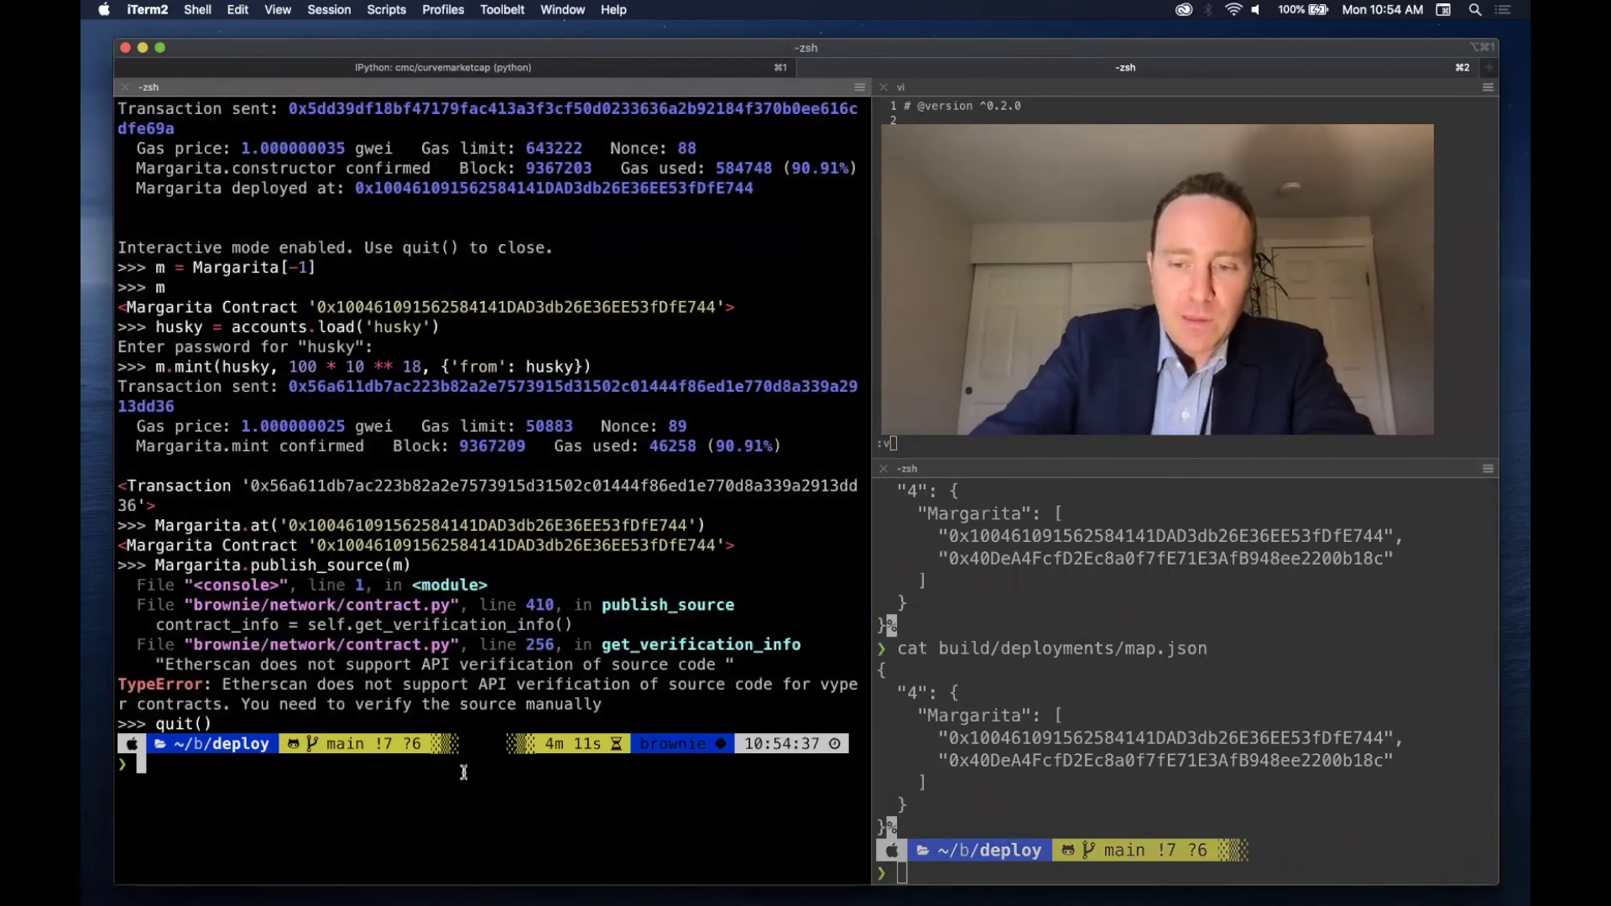
key("Up")
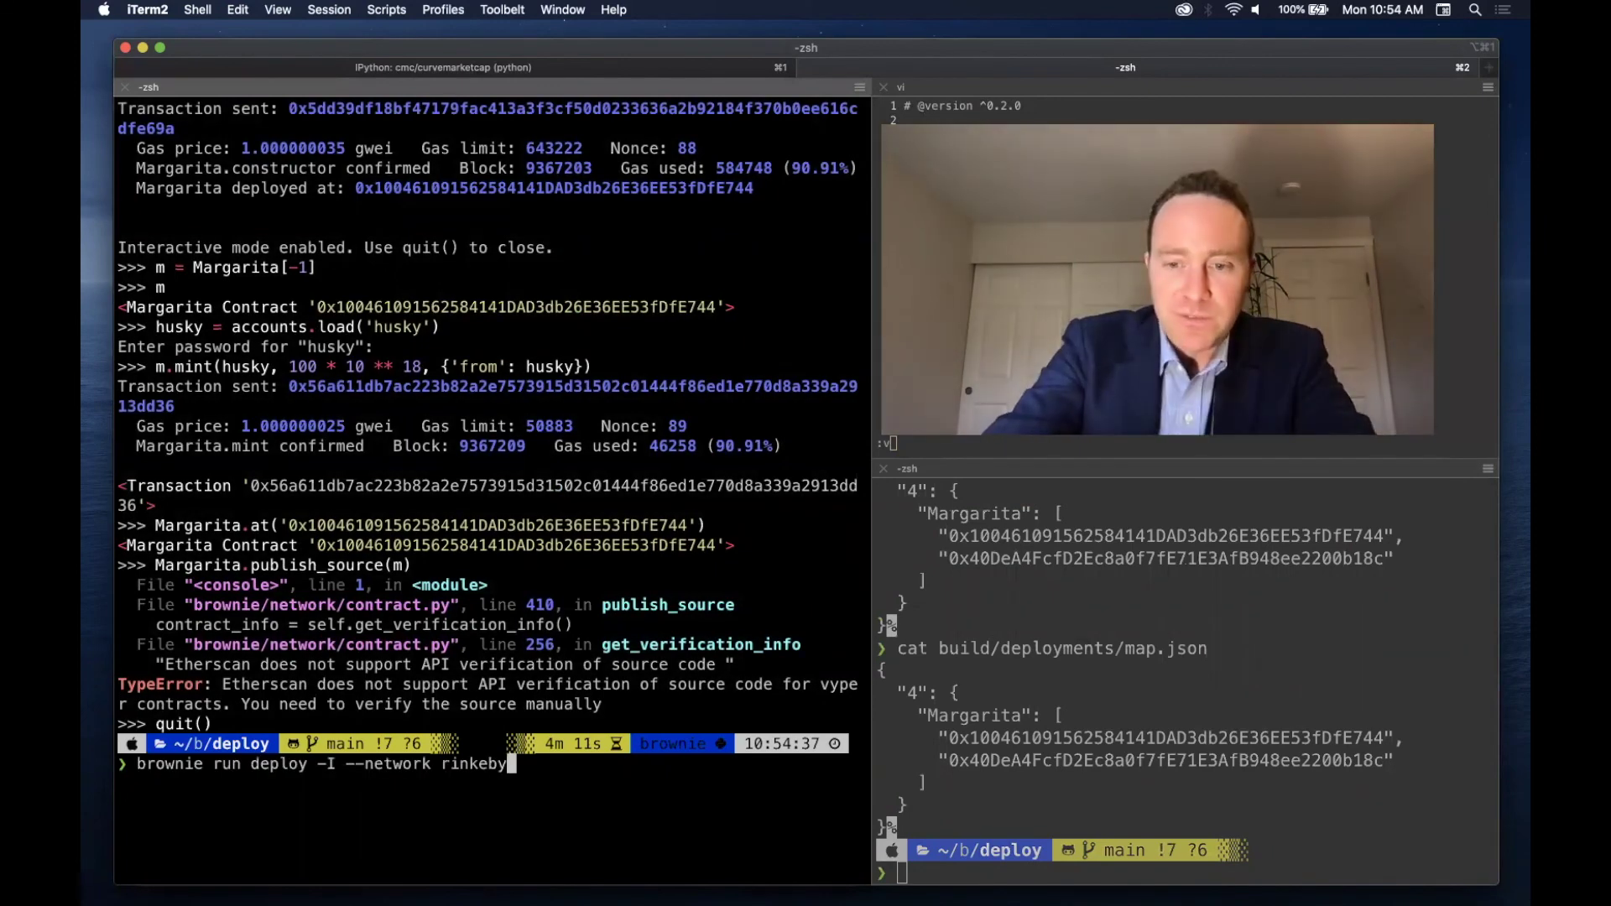
key("BackSpace")
key("BackSpace")
key("BackSpace")
type("ainne")
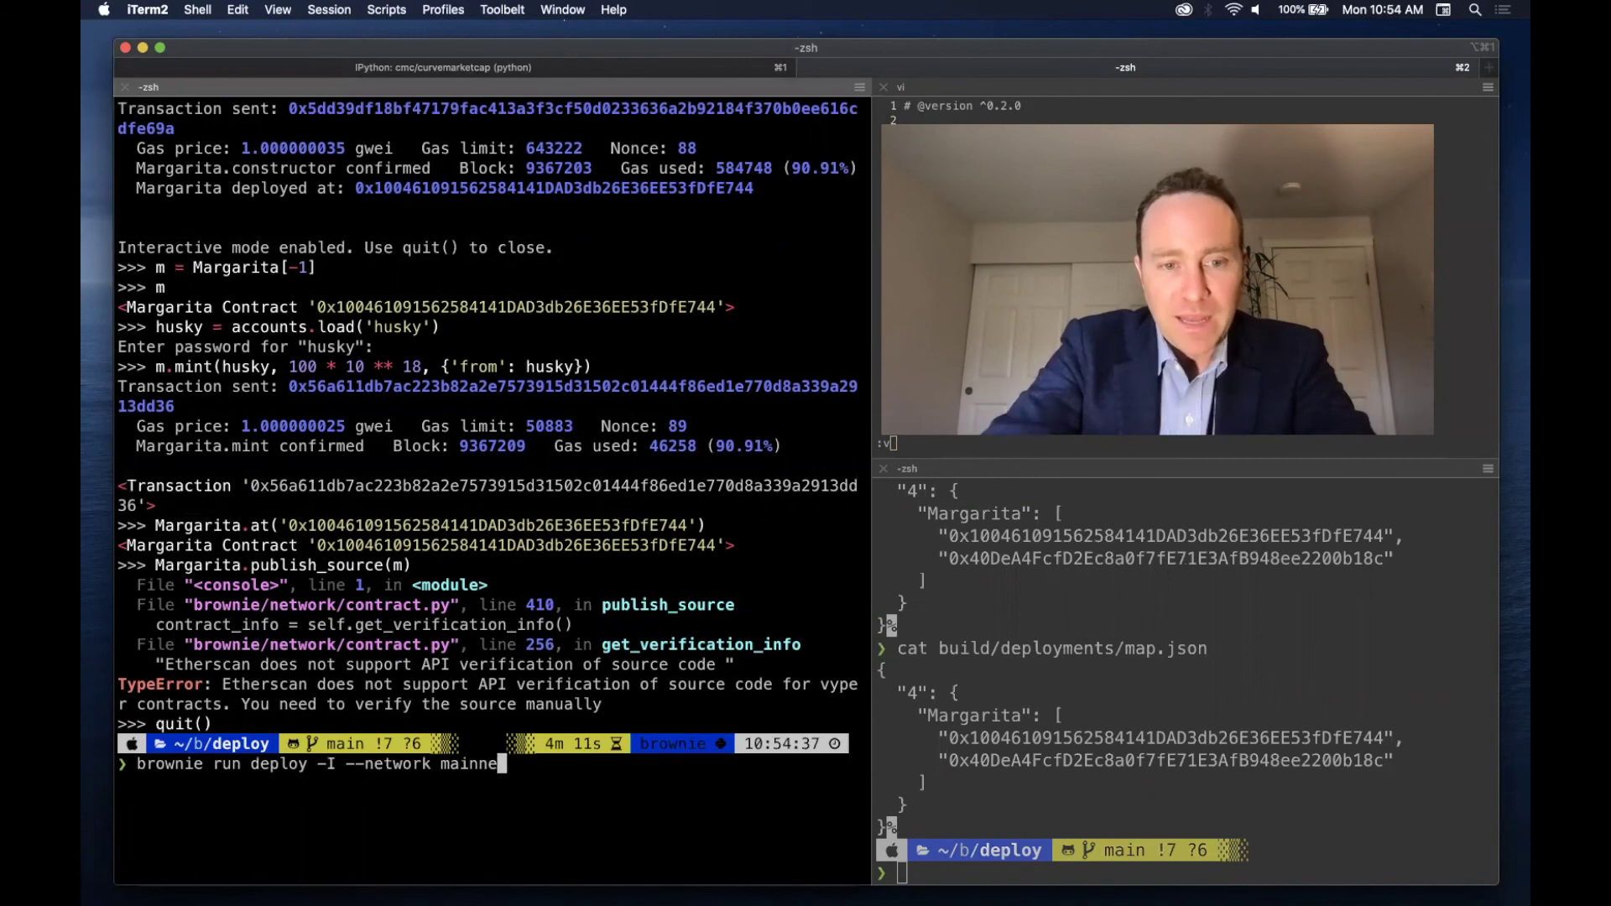
type("t")
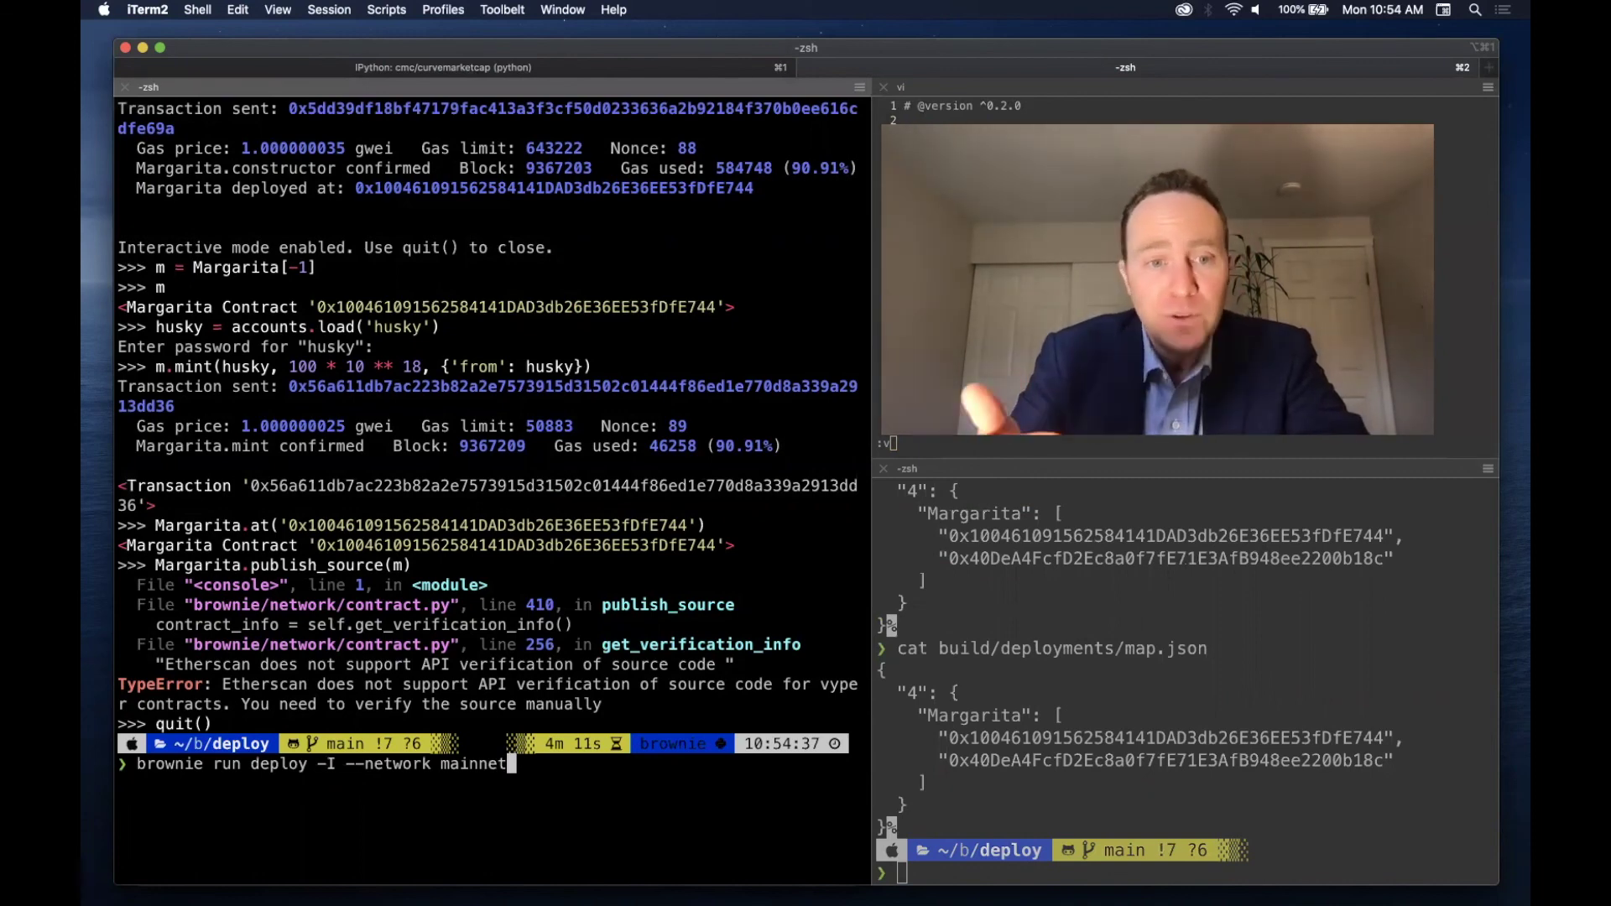